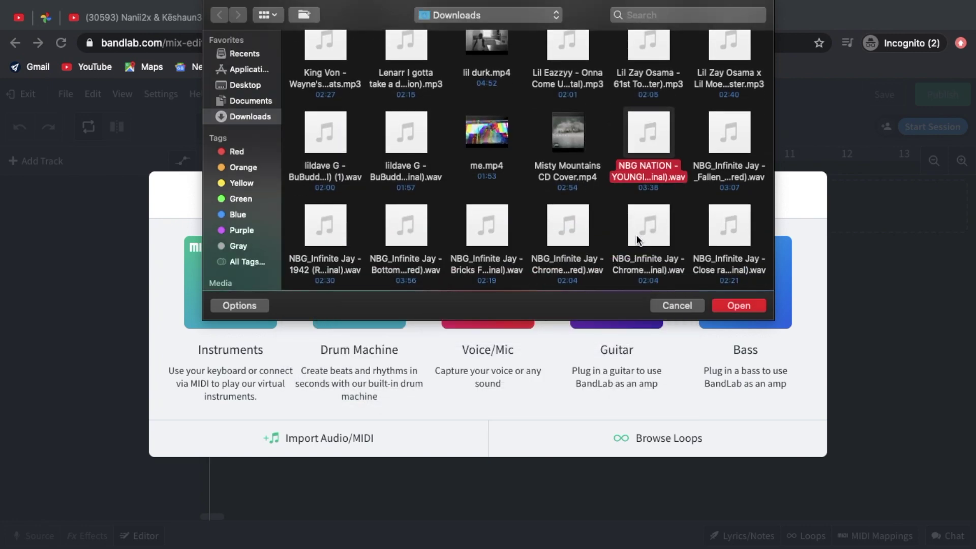
Preview the Popp Hunna "Adderall (Open Verse)" and Pros Ap "Coochie Flow" audio files in the Downloads folder
scroll(638, 239, down, 4)
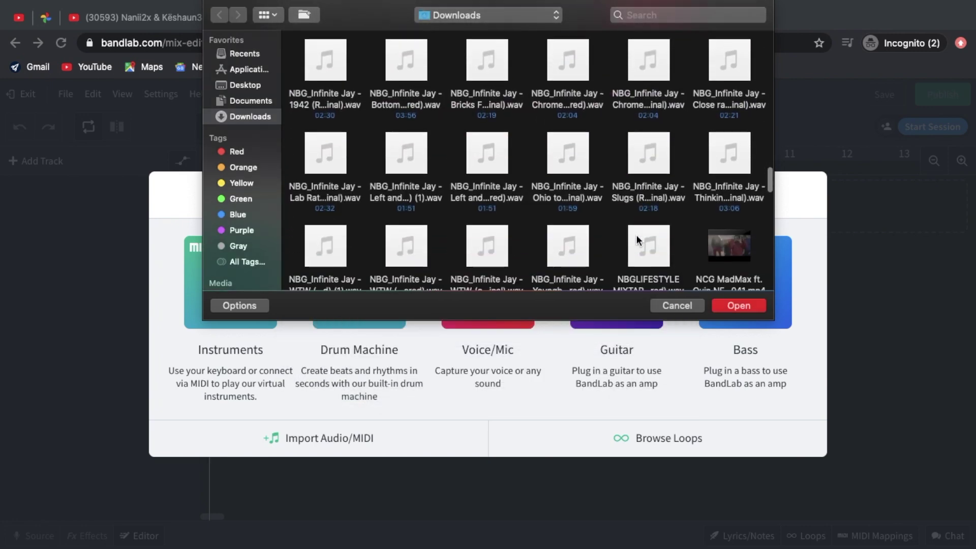
scroll(638, 239, down, 3)
scroll(600, 227, down, 3)
click(633, 224)
key(space)
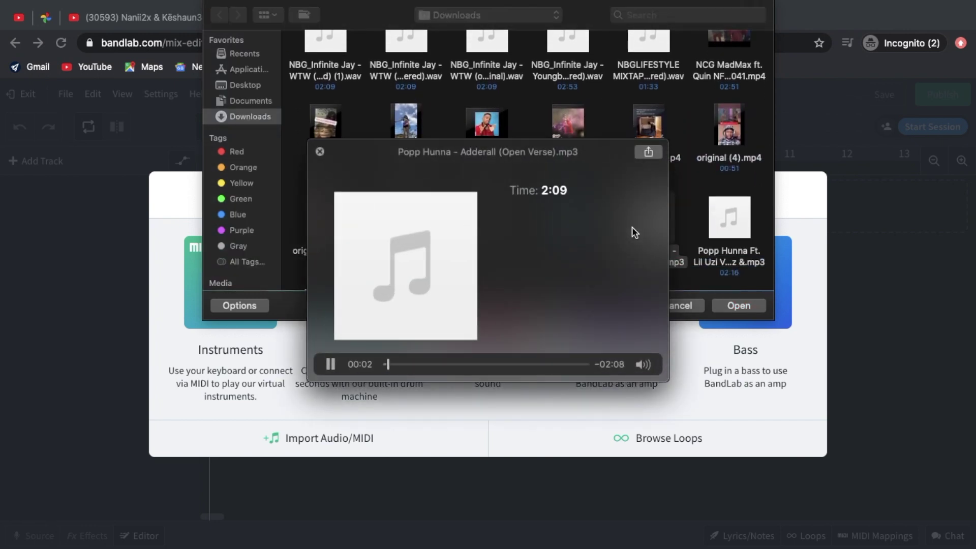
key(space)
scroll(463, 192, down, 7)
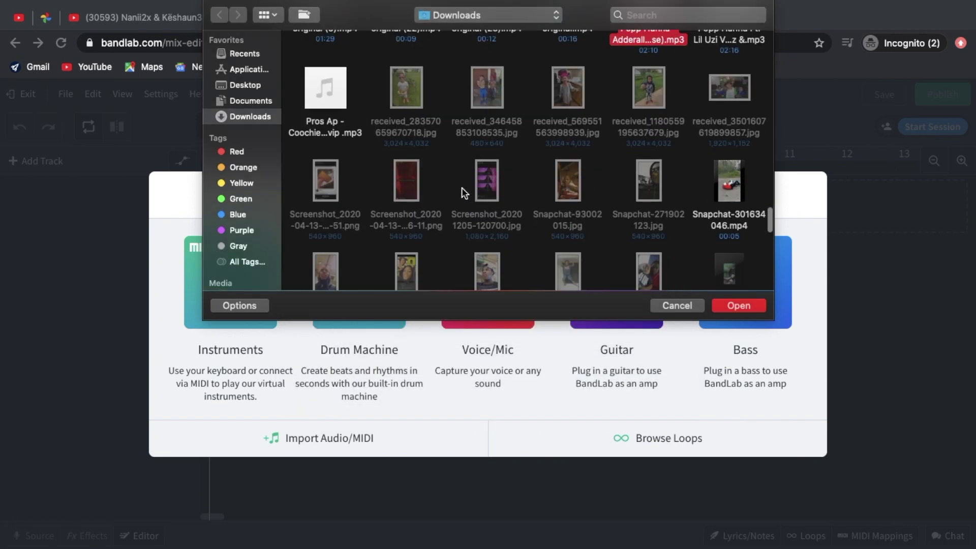
click(326, 102)
key(space)
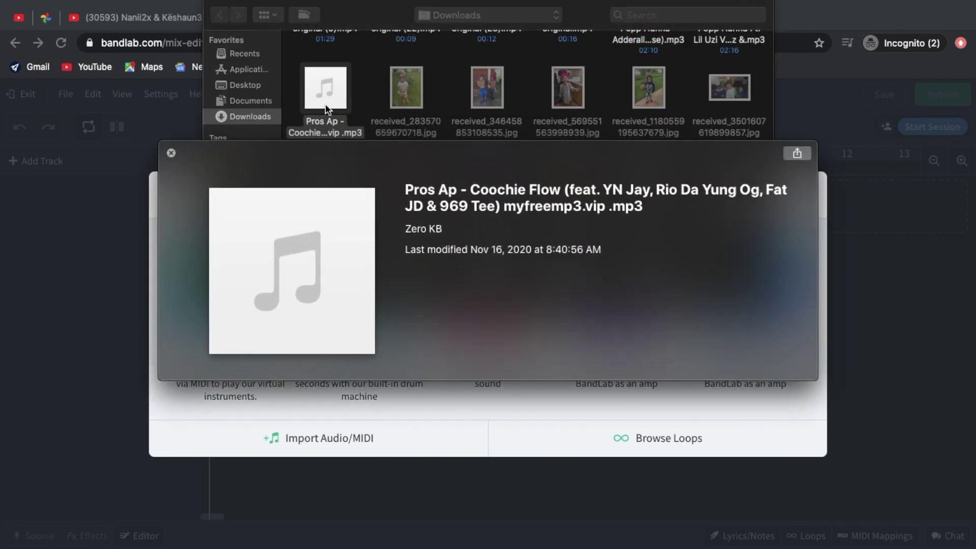
key(space)
Preview the Soulja Boy, SplashFreestyleChallenge, SPOTEMGOTTEM, STUNNA_4_VEGAS and TheNotoriousNBGxMob audio files in the Downloads folder
scroll(327, 109, down, 6)
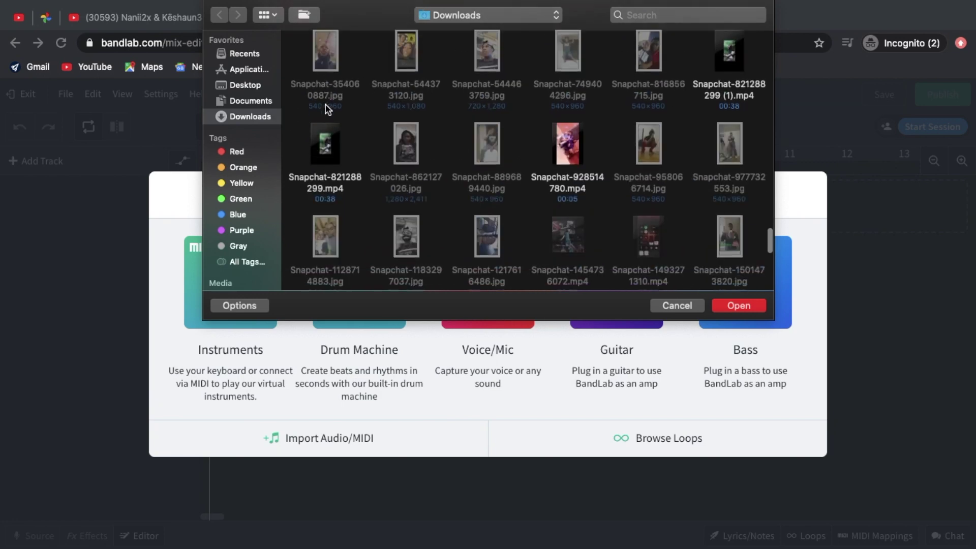
scroll(325, 109, down, 5)
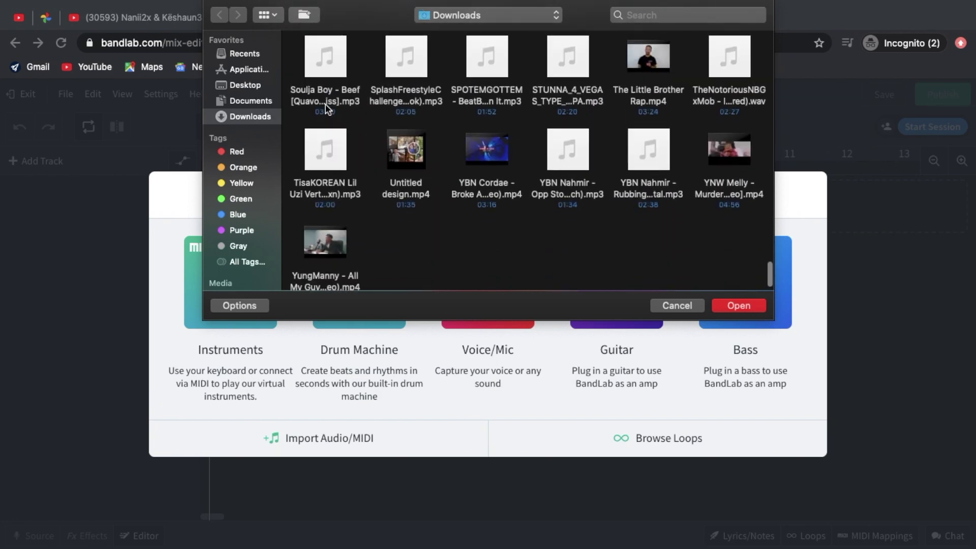
click(345, 114)
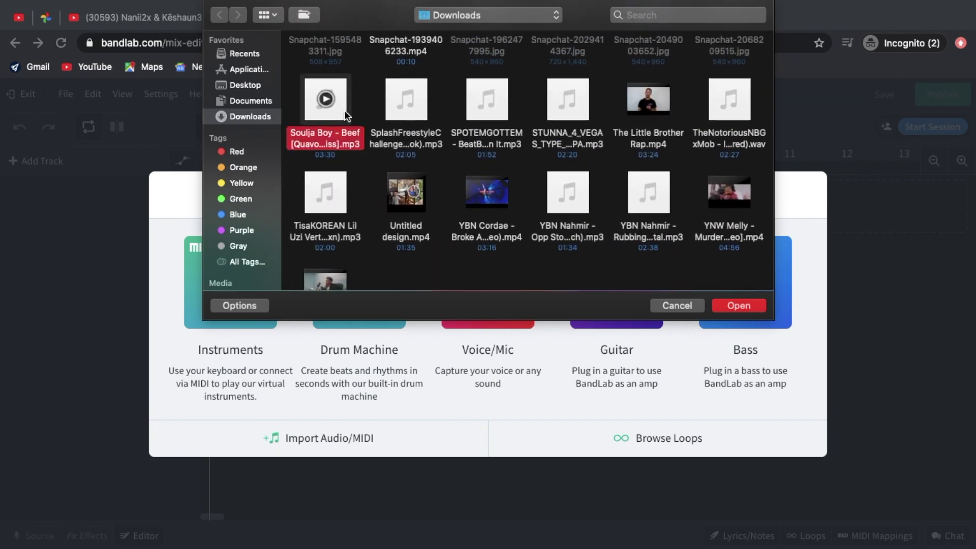
key(space)
click(418, 115)
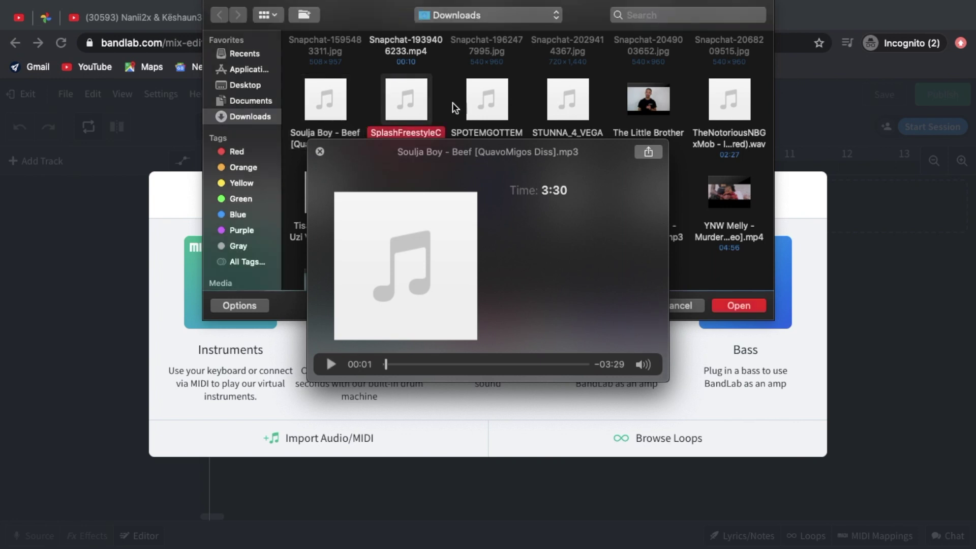
click(499, 110)
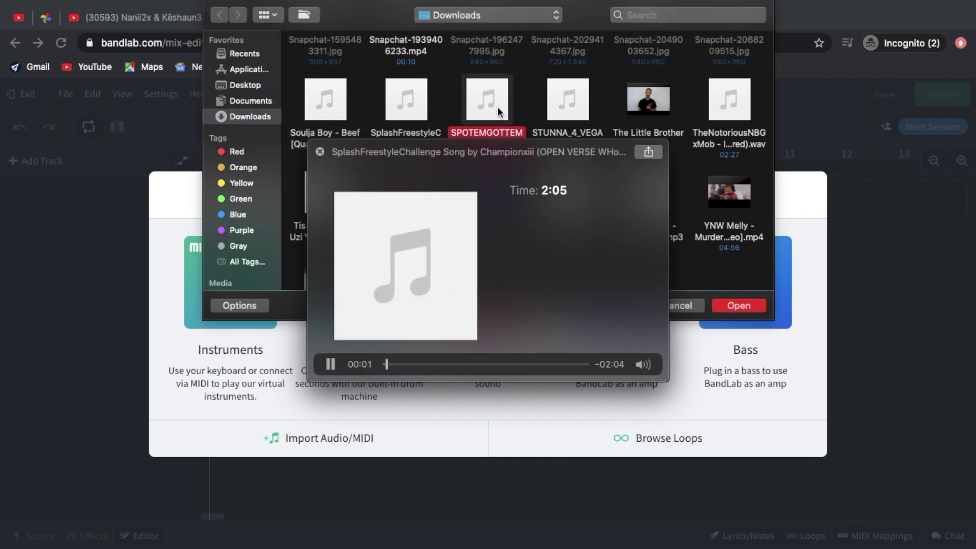
click(562, 115)
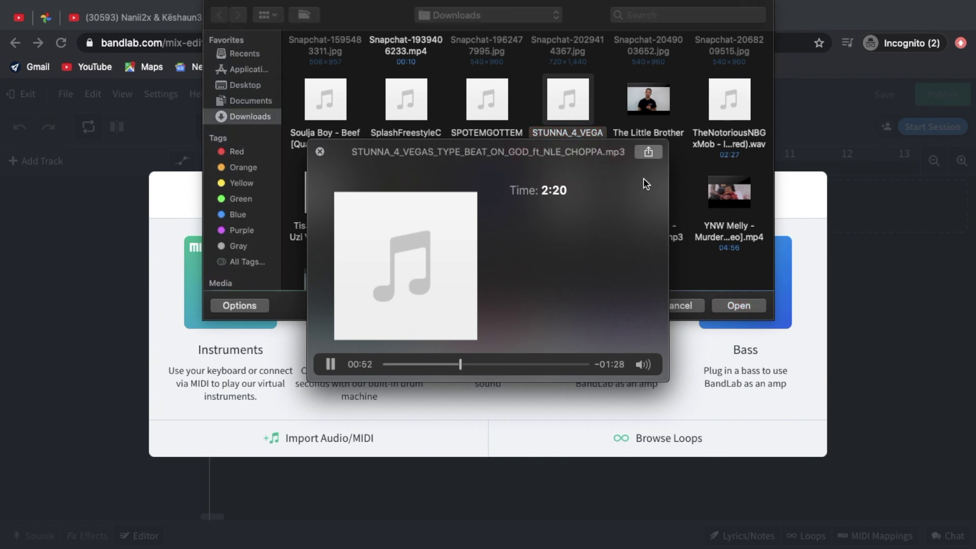
click(739, 117)
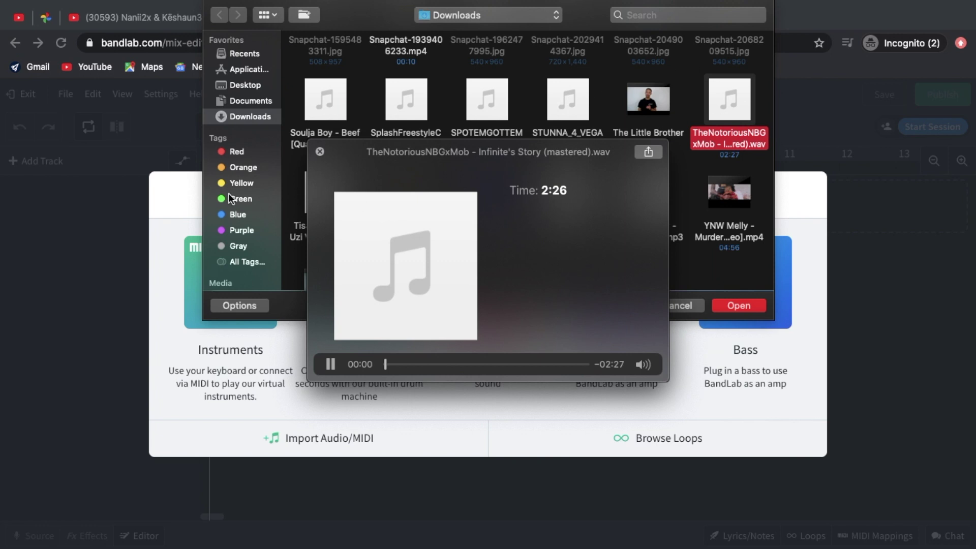
Preview the "TisaKOREAN Lil Uzi Vert Type Beat - Dead" mp3 and import it into the project as a track
click(304, 206)
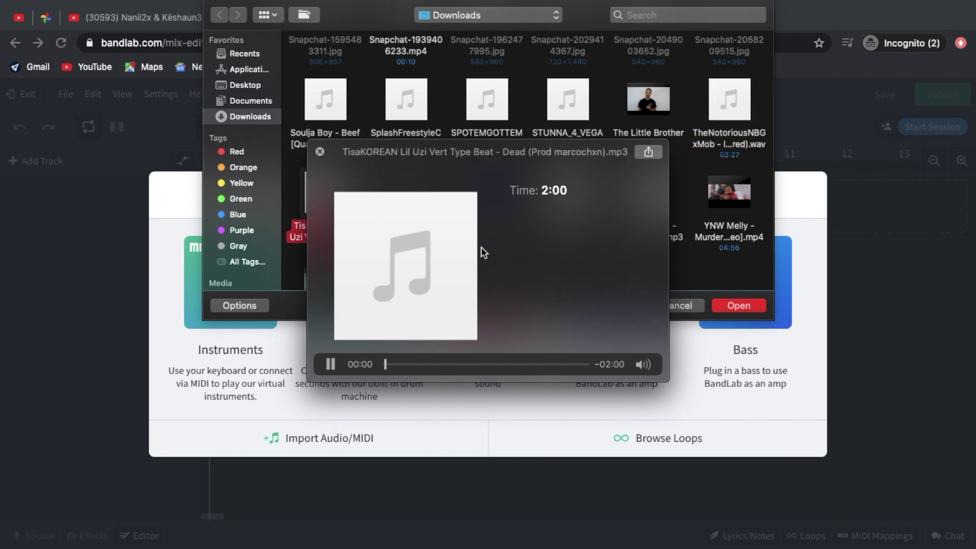
click(738, 306)
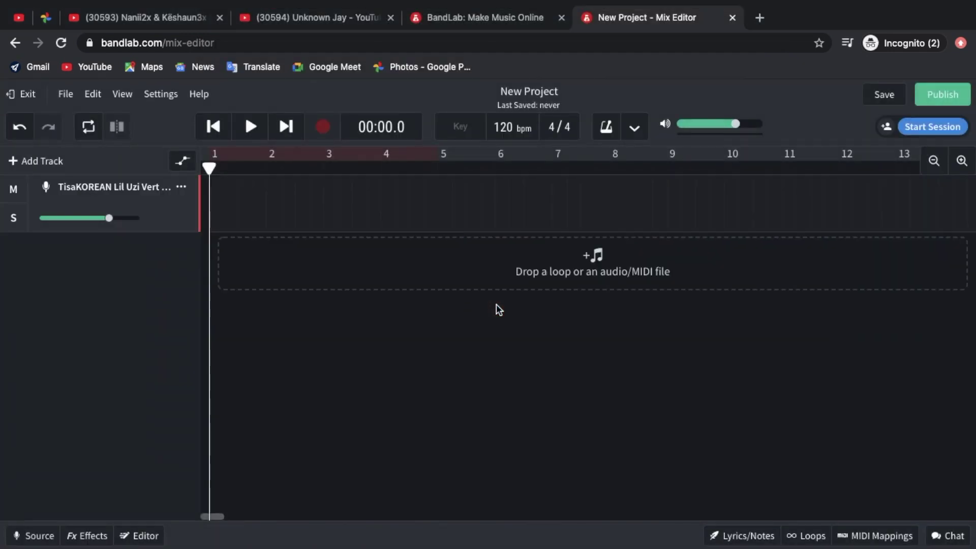
click(261, 126)
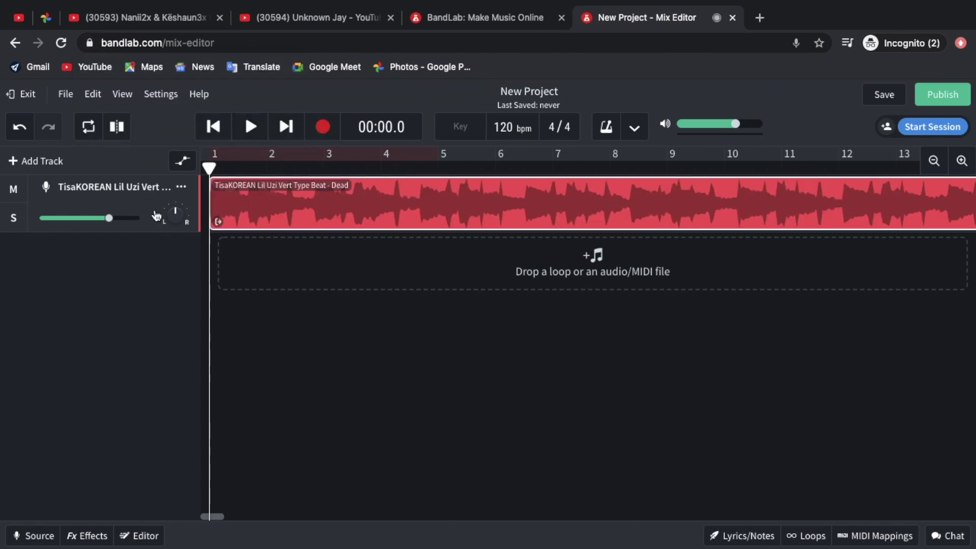
Show the track's source input settings and add two Voice/Mic tracks below the imported beat
click(37, 531)
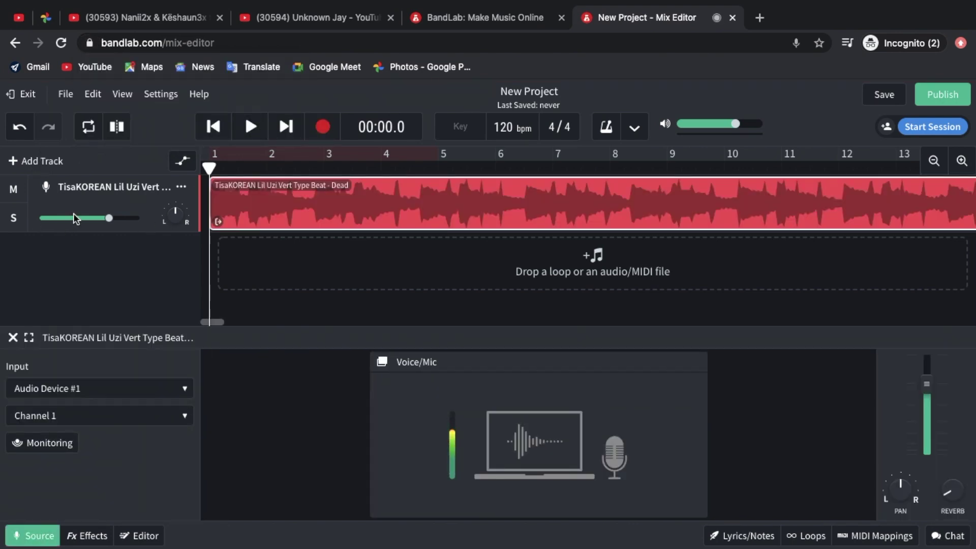
click(41, 161)
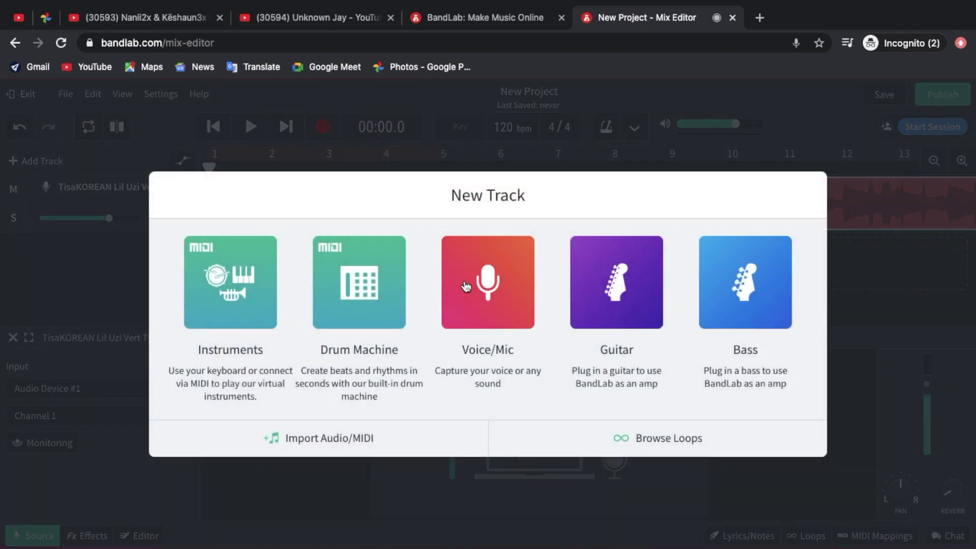
click(466, 285)
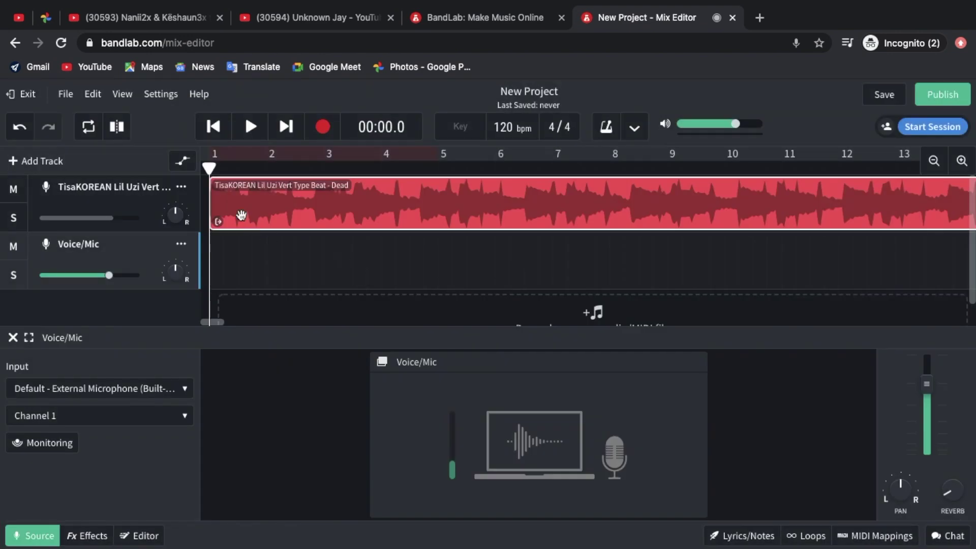
click(29, 168)
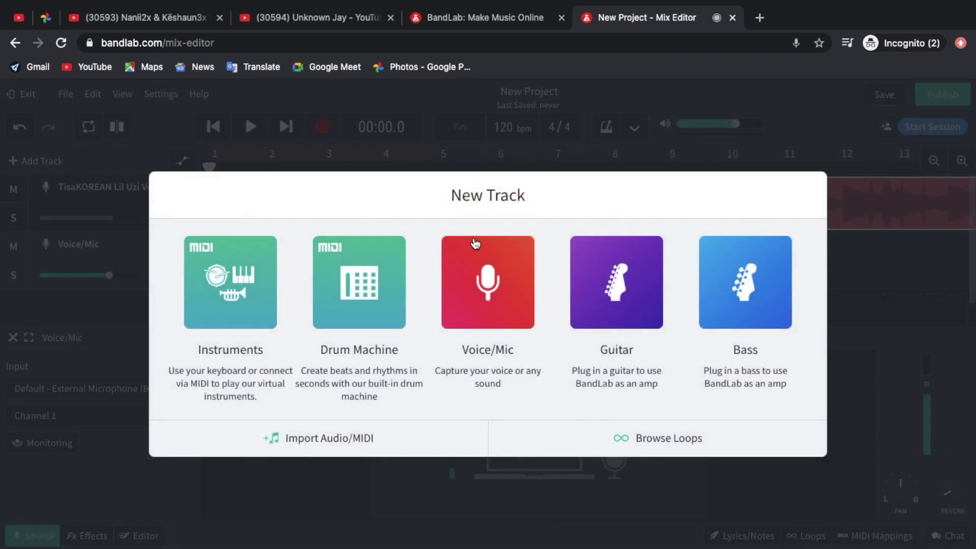
click(483, 266)
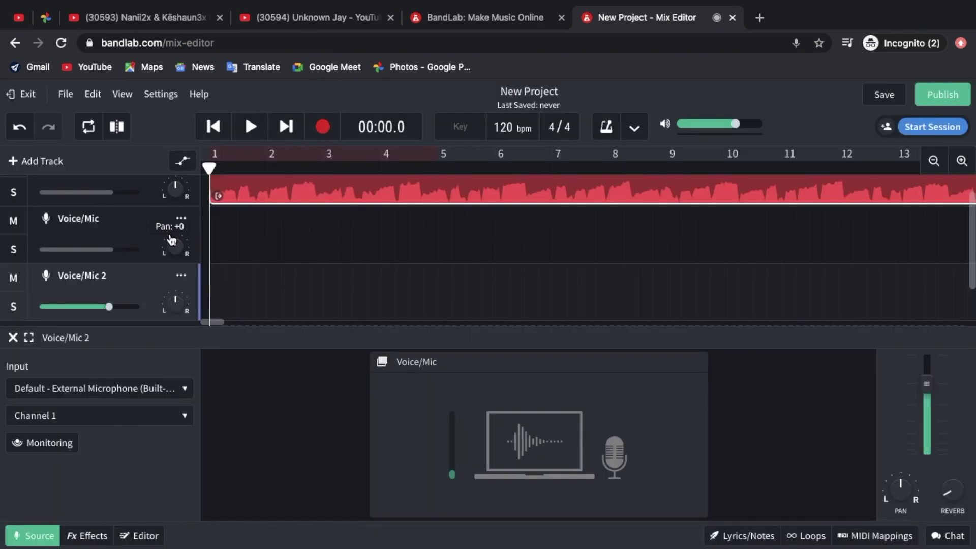
Record a vocal take of about 6.8 seconds on the first Voice/Mic track from the project start and raise that track's volume to maximum
click(232, 228)
key(space)
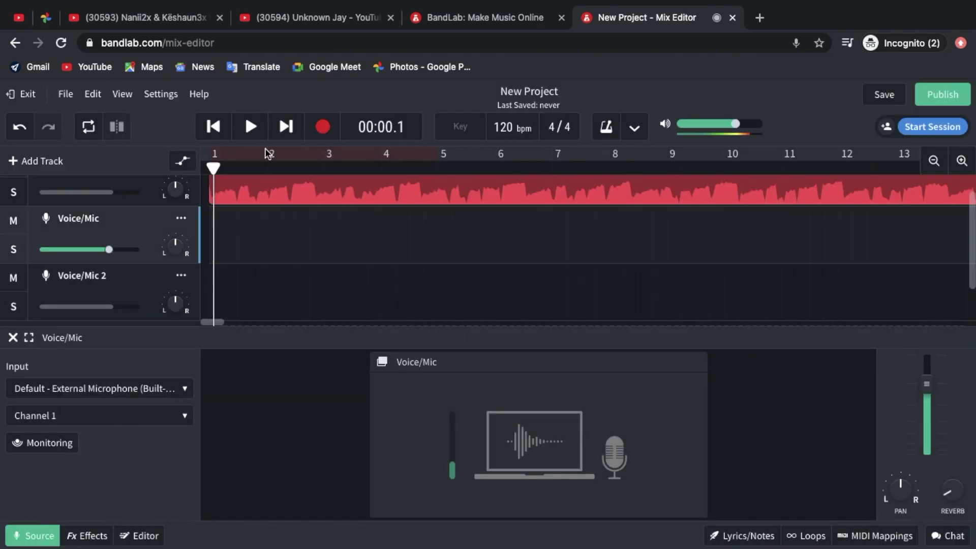
click(322, 127)
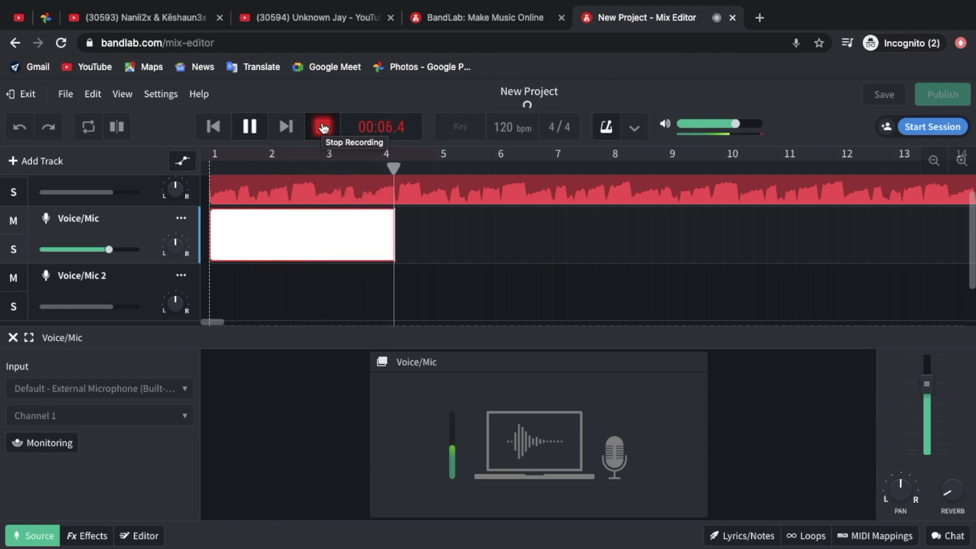
click(323, 127)
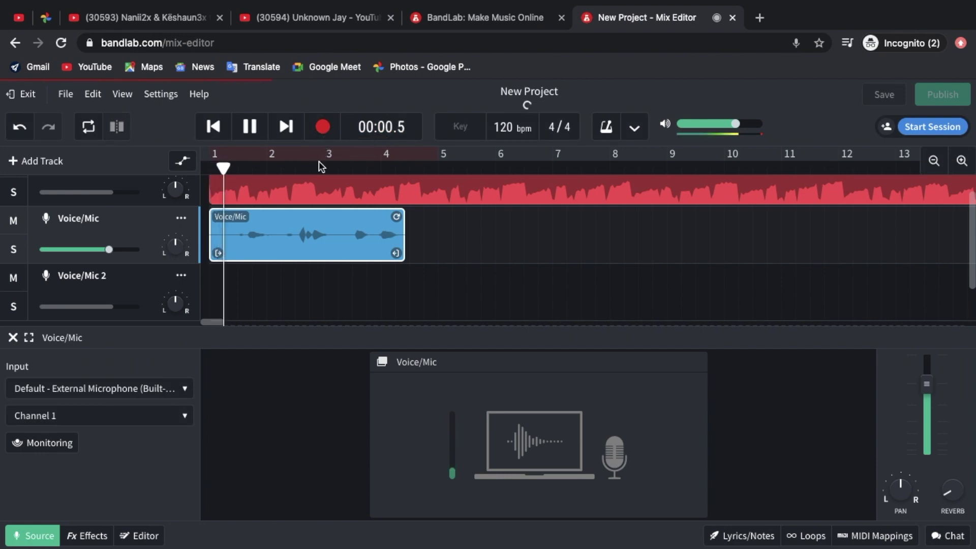
drag(127, 249, 163, 253)
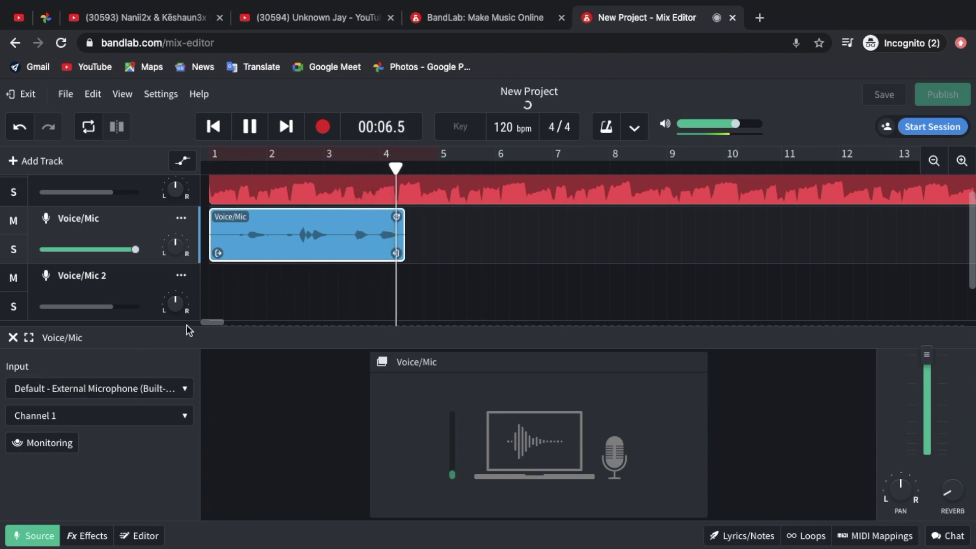
key(space)
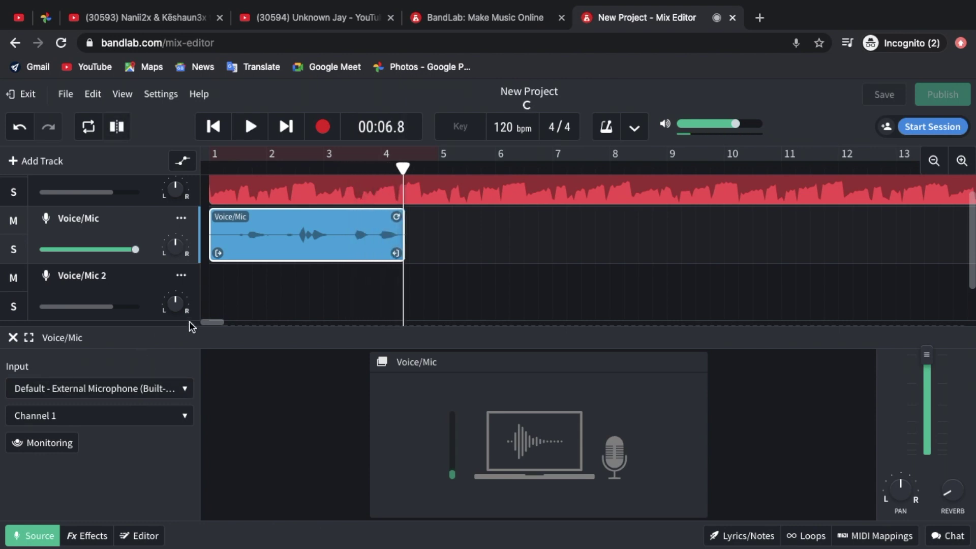
Record a vocal take of about 10 seconds on the Voice/Mic 2 track, starting where the first take ends, and raise its volume to maximum
click(370, 289)
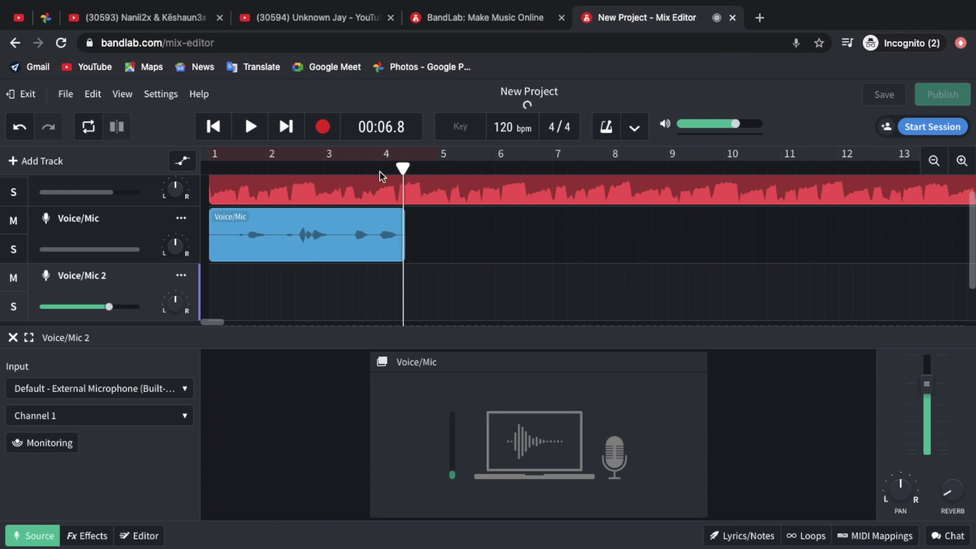
click(314, 130)
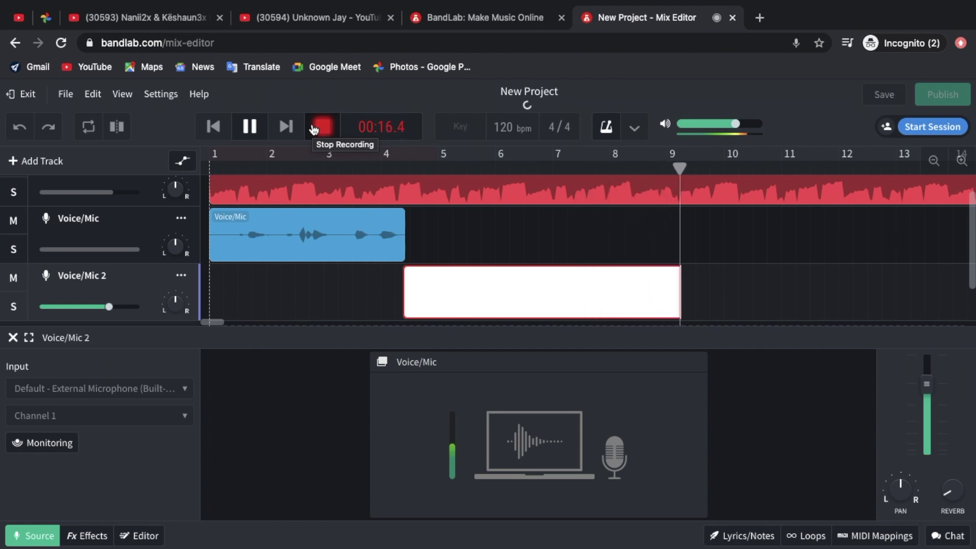
click(313, 128)
mouse_move(116, 309)
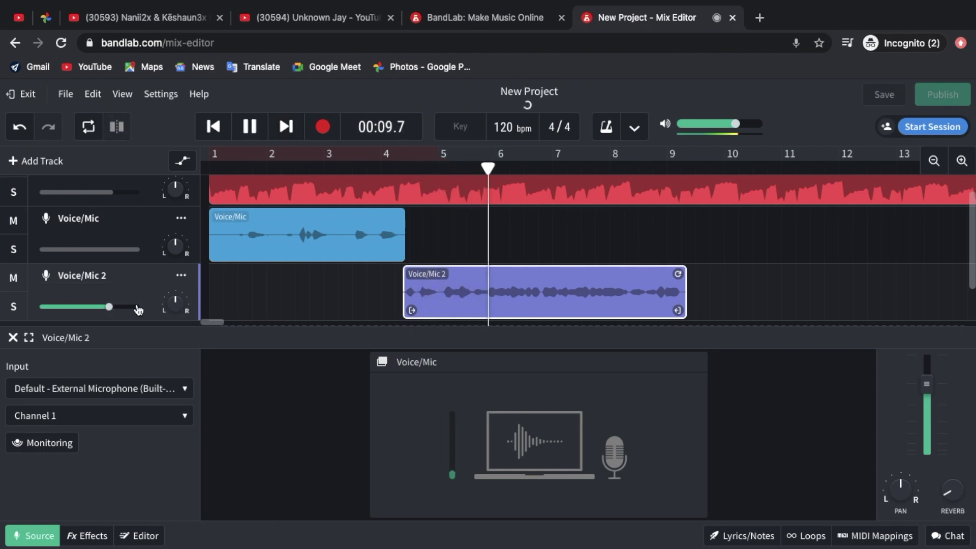
click(139, 307)
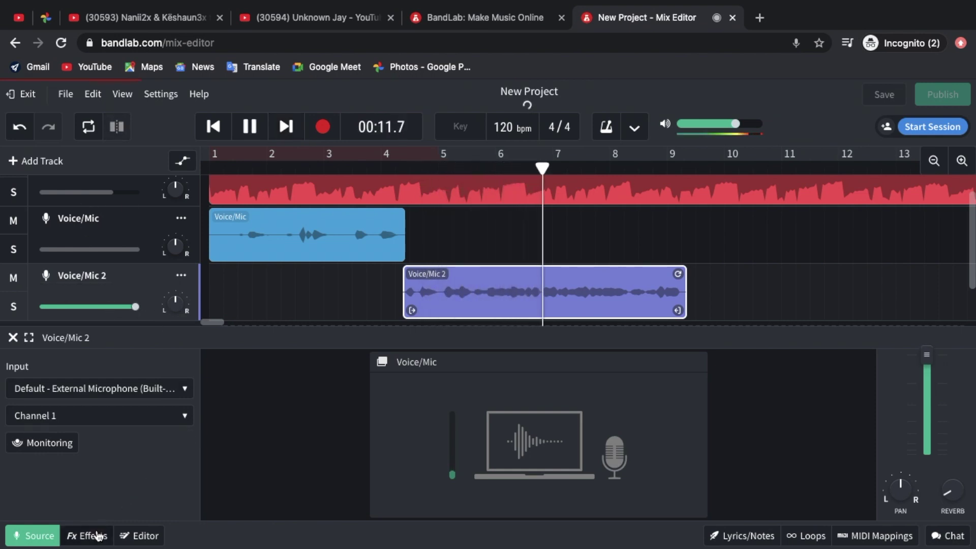
Apply the Yachty Filter effects preset to the Voice/Mic 2 track
click(97, 535)
click(257, 429)
mouse_move(230, 420)
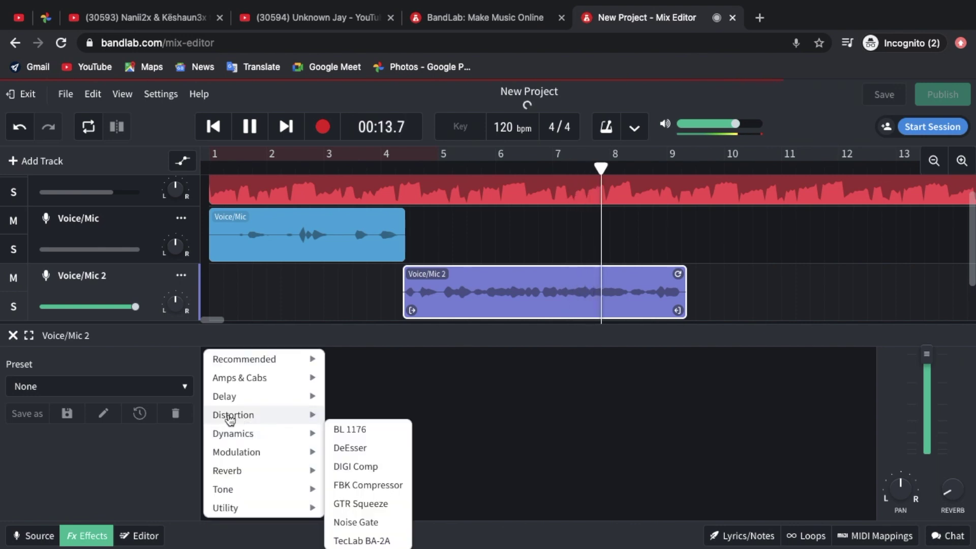
click(166, 392)
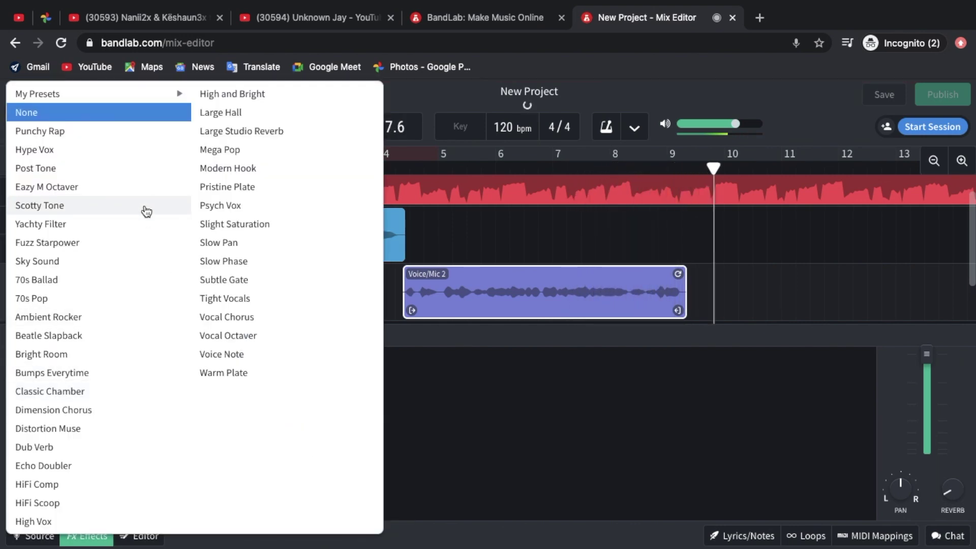
click(138, 226)
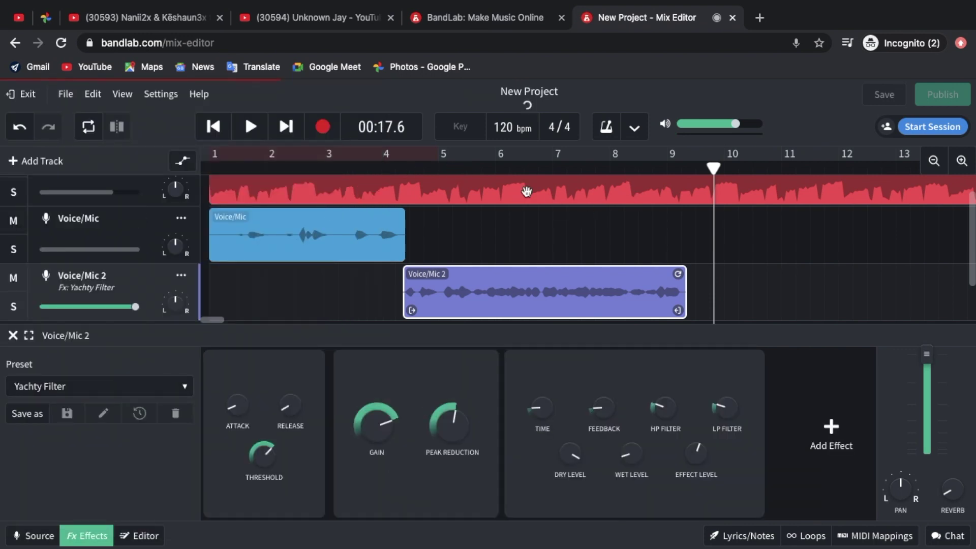
Play back the filtered Voice/Mic 2 take from about bar 6 to its end
click(511, 173)
key(space)
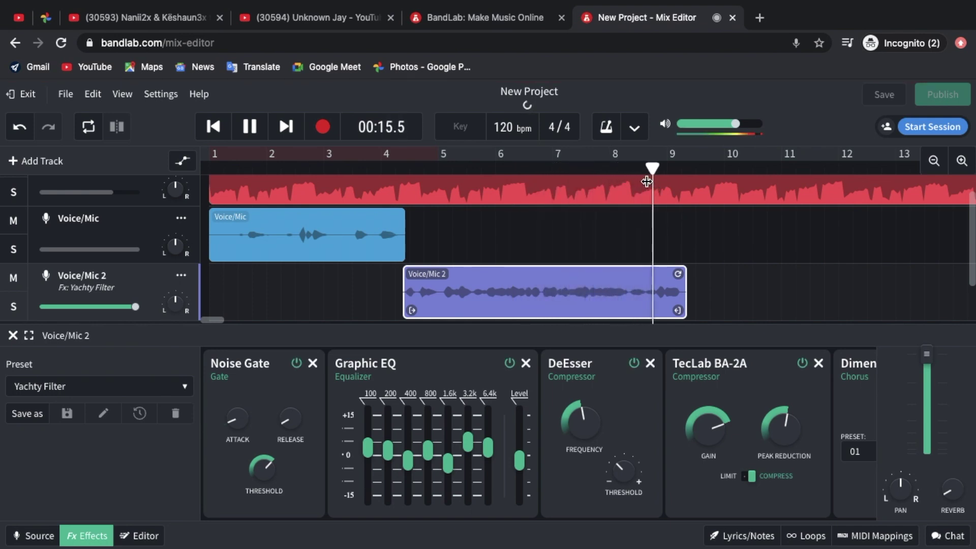
key(space)
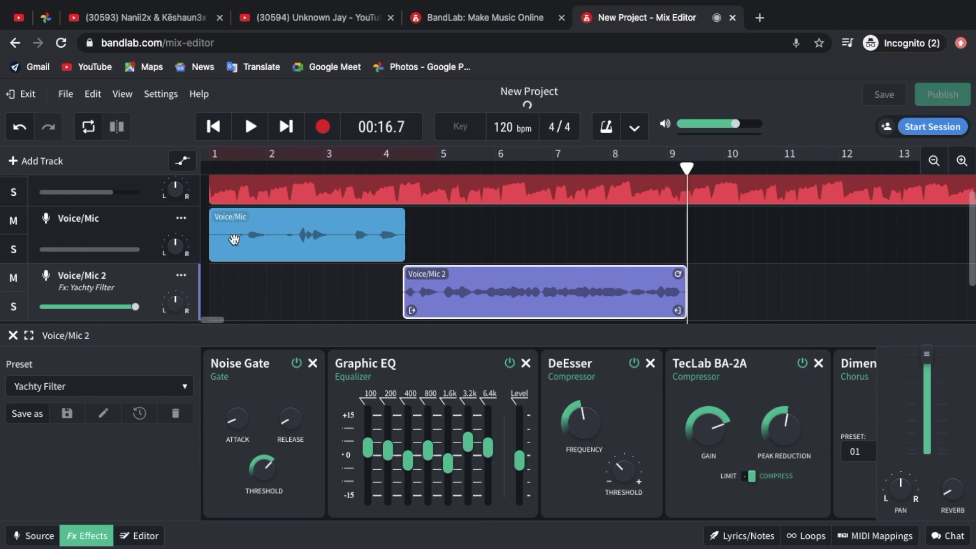
Add a third Voice/Mic track below the Voice/Mic 2 track
scroll(224, 243, down, 2)
click(44, 161)
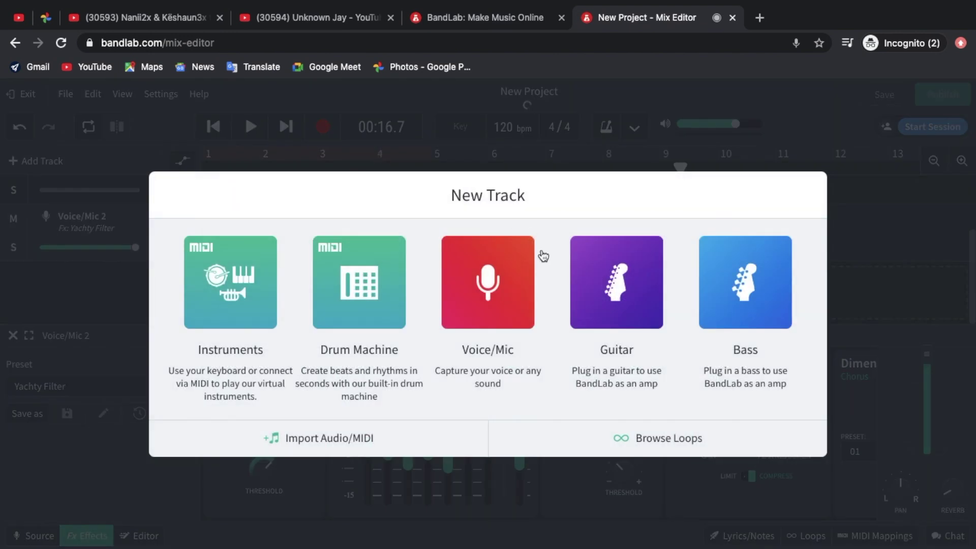
click(516, 272)
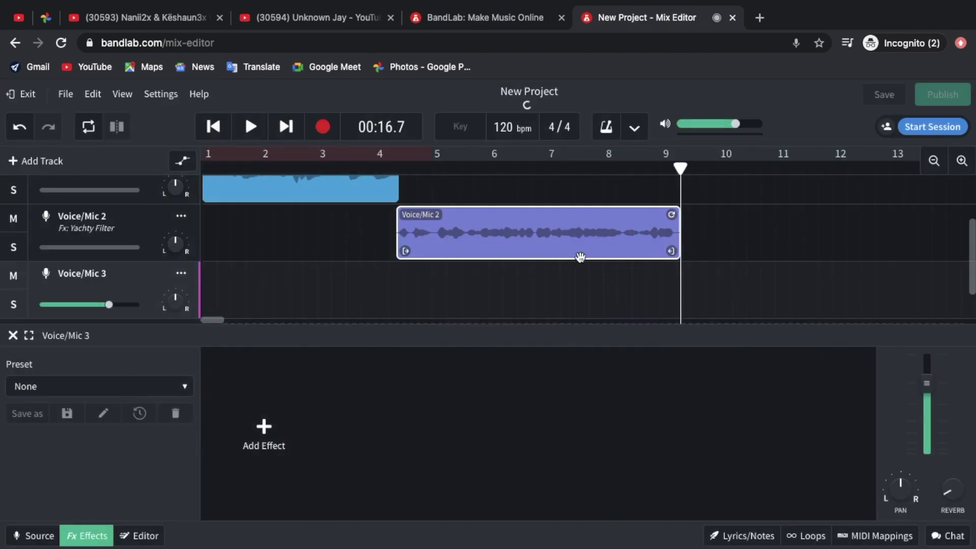
Raise the Voice/Mic 3 volume to maximum and record a vocal take on it from the second take's end to about bar 41
drag(109, 305, 146, 306)
click(332, 133)
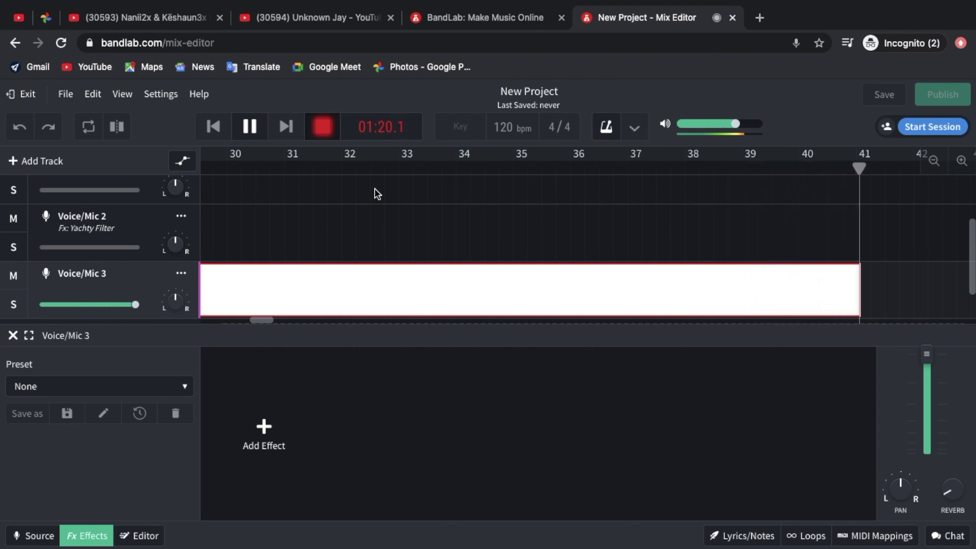
key(space)
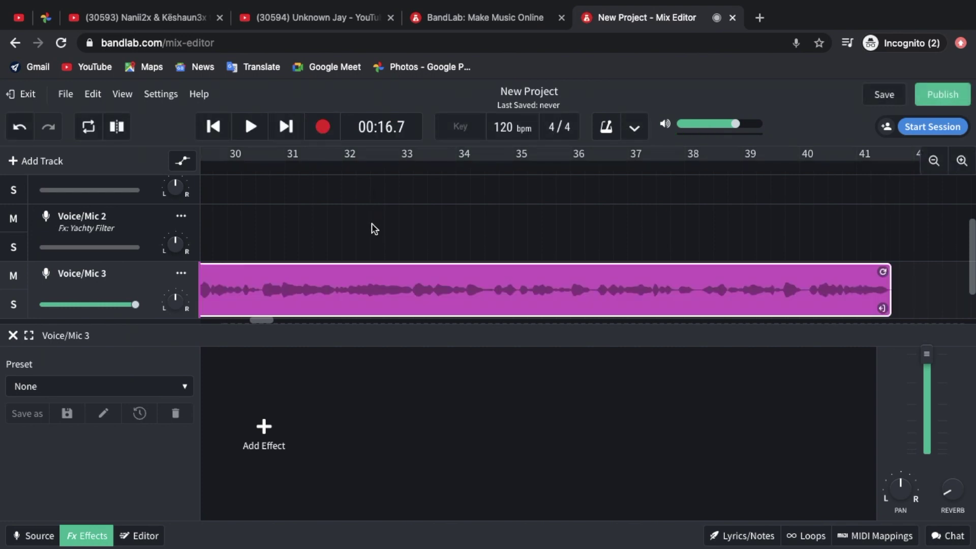
Play the start of the Voice/Mic 3 take and try the Scotty Tone effects preset on its track
scroll(375, 224, up, 1)
scroll(371, 224, left, 3)
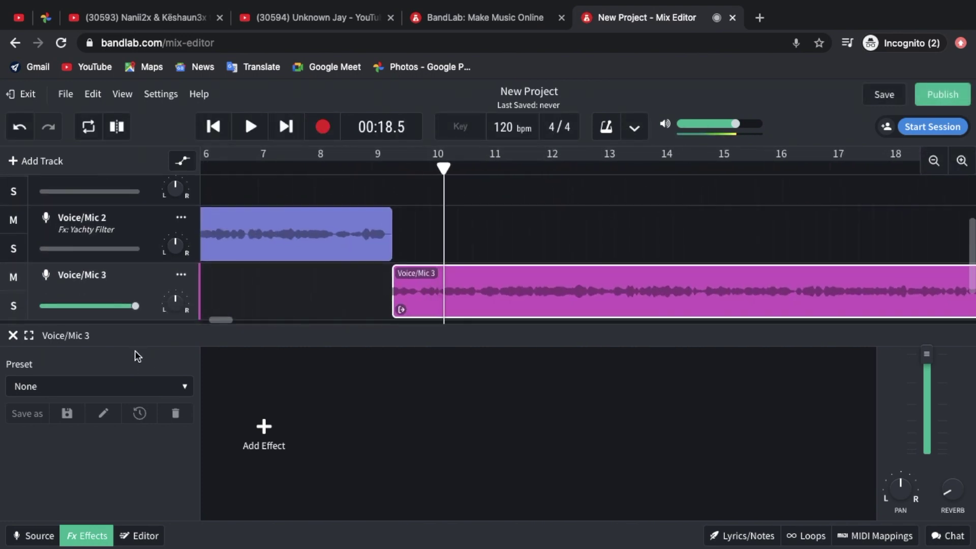
click(142, 388)
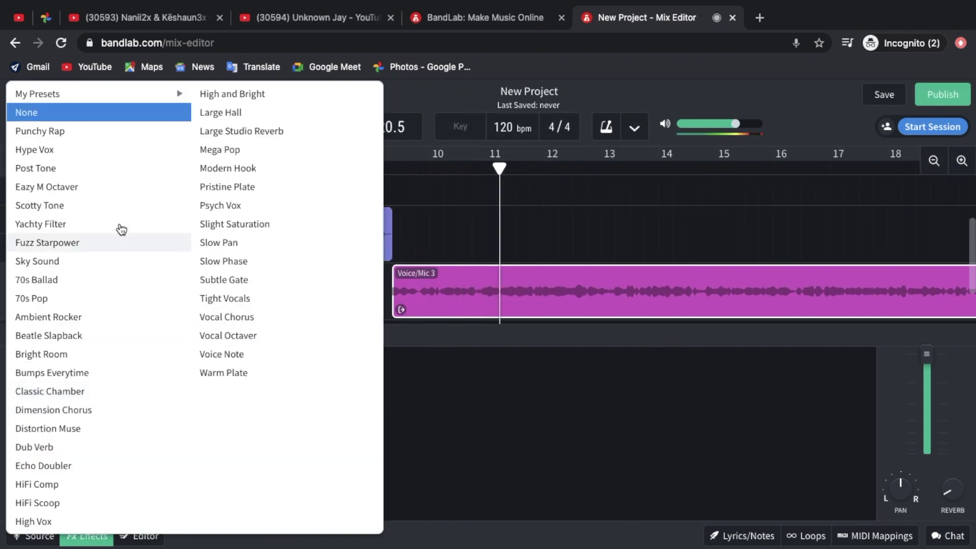
click(107, 209)
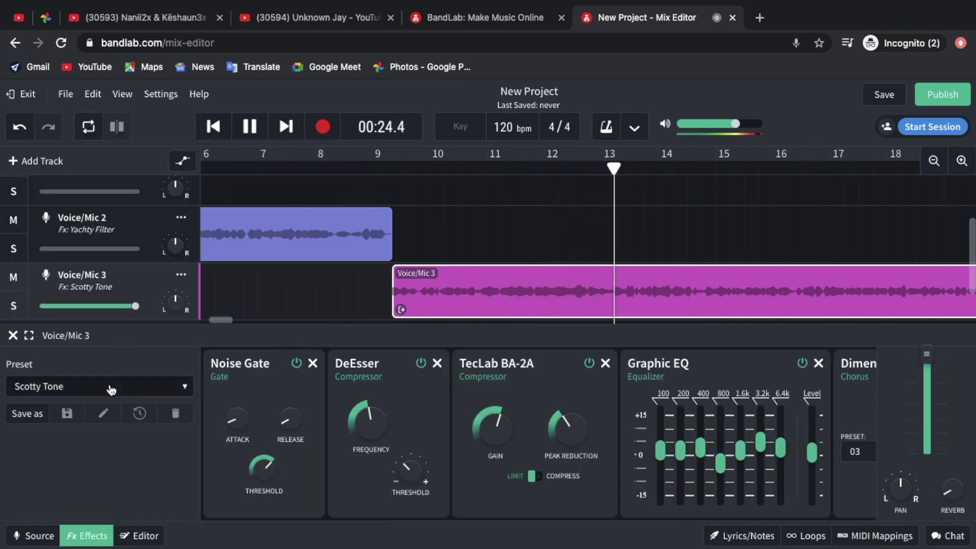
Check the Voice/Mic 3 region's pitch and playback rate options, stop playback, and save the project
click(148, 536)
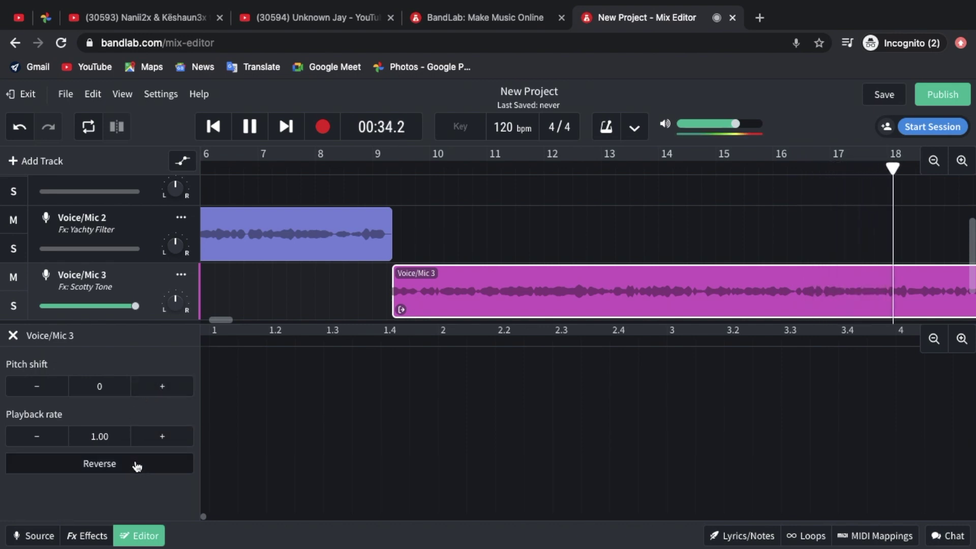
key(space)
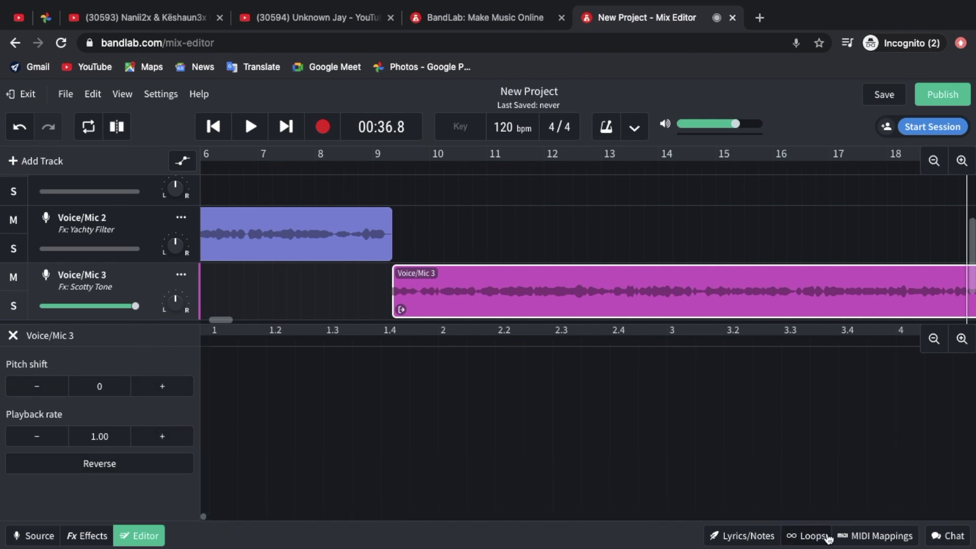
key(ctrl+s)
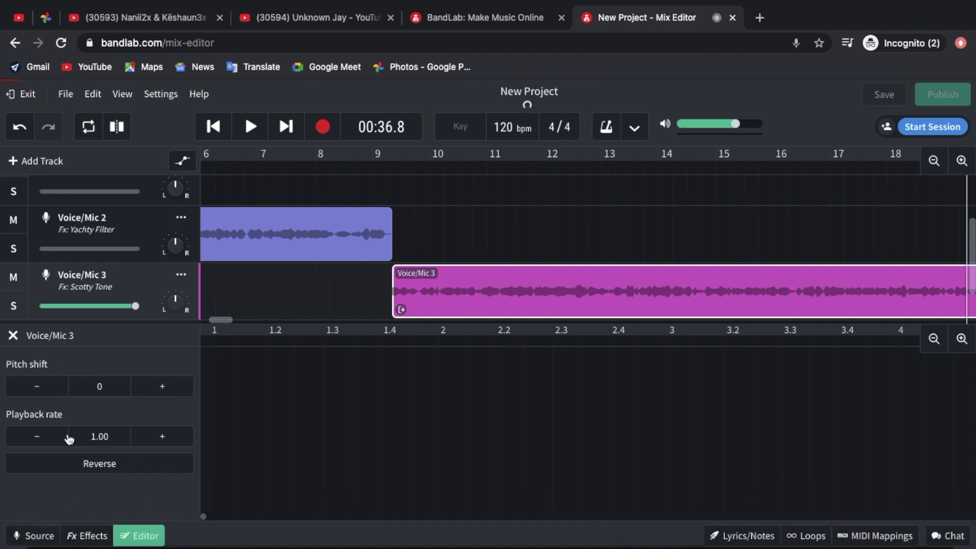
click(98, 534)
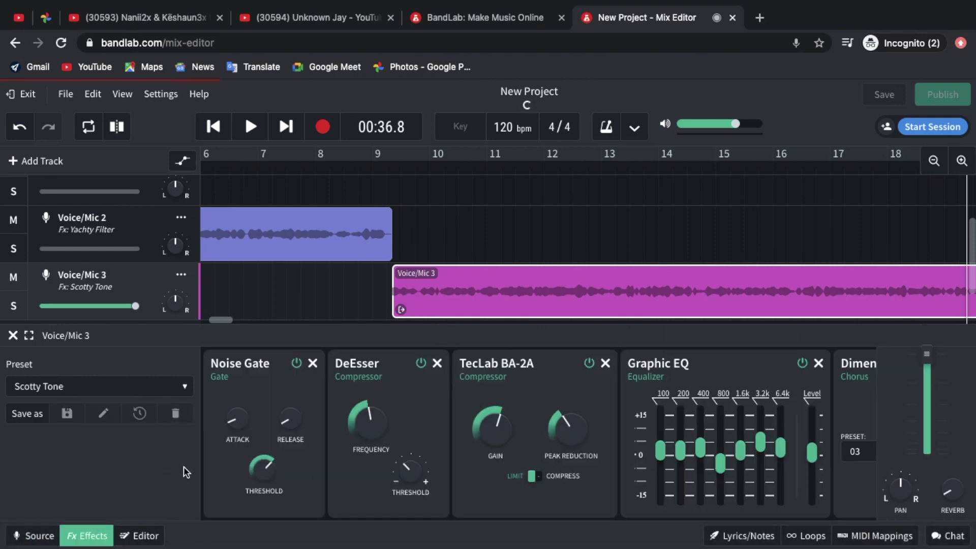
Try the saved Echo Doubler 2 preset on the Voice/Mic 3 track and listen to a few bars from about bar 19
mouse_move(575, 415)
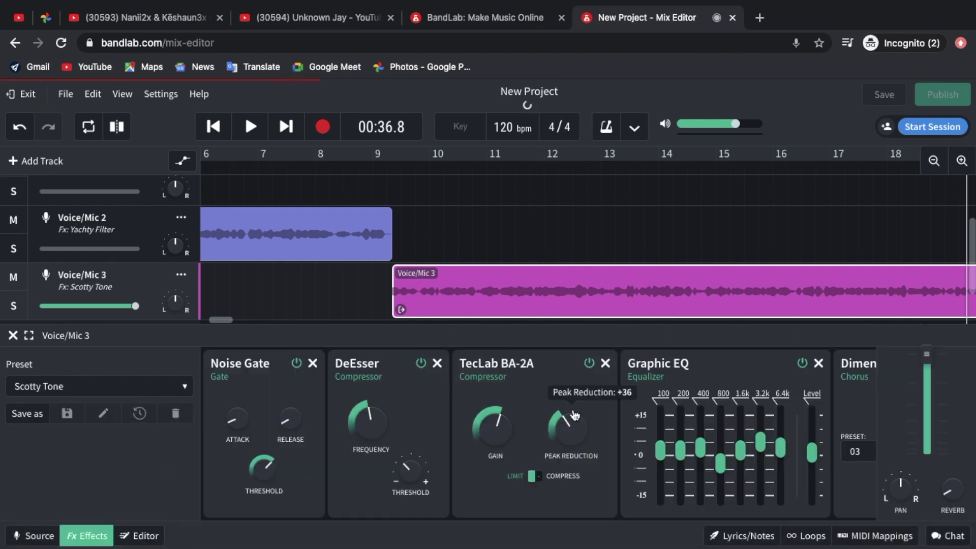
click(158, 386)
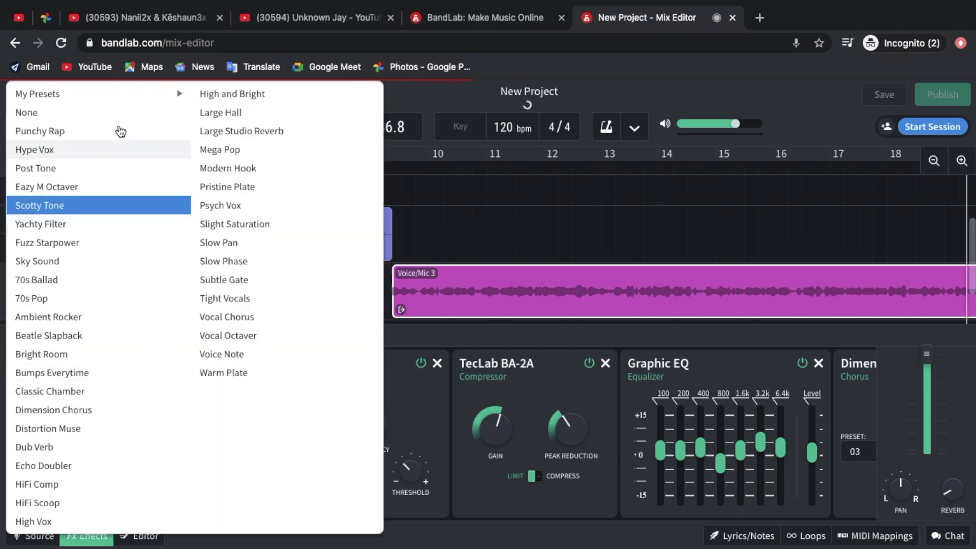
mouse_move(159, 99)
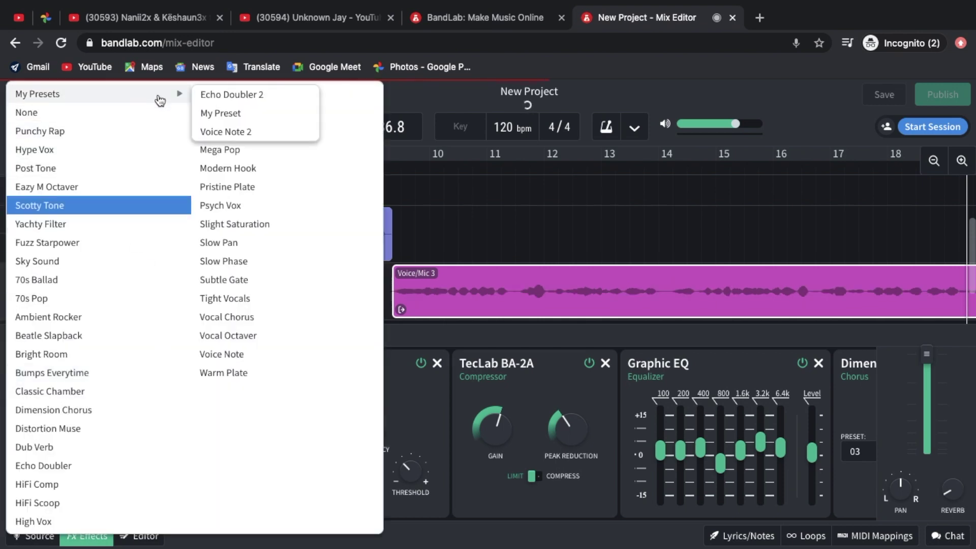
click(226, 96)
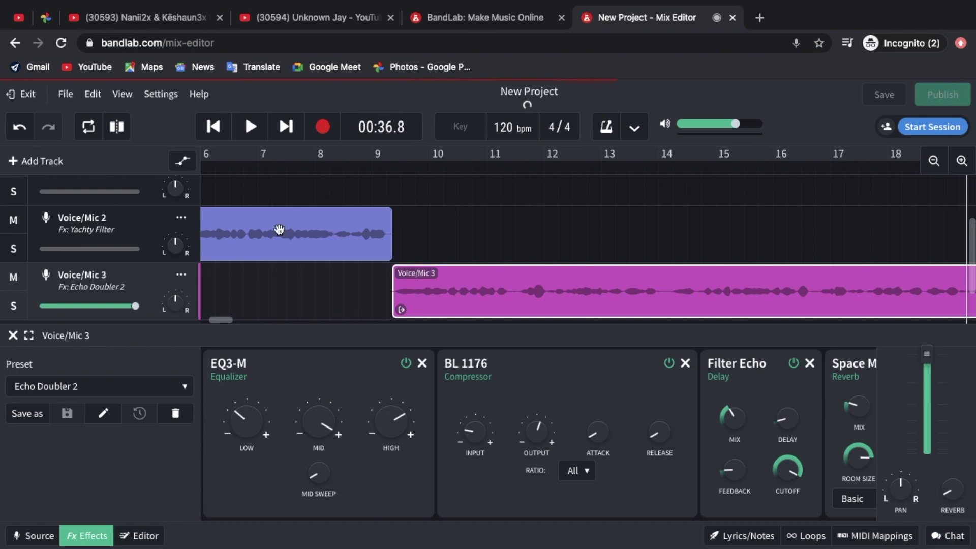
key(space)
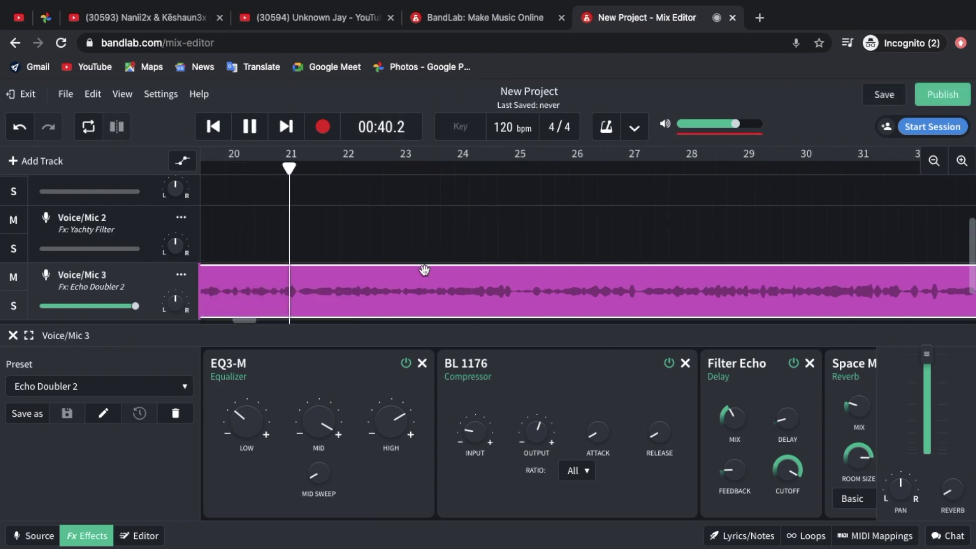
key(space)
Try the saved preset named My Preset on the Voice/Mic 3 track, and switch its effects to None
click(155, 387)
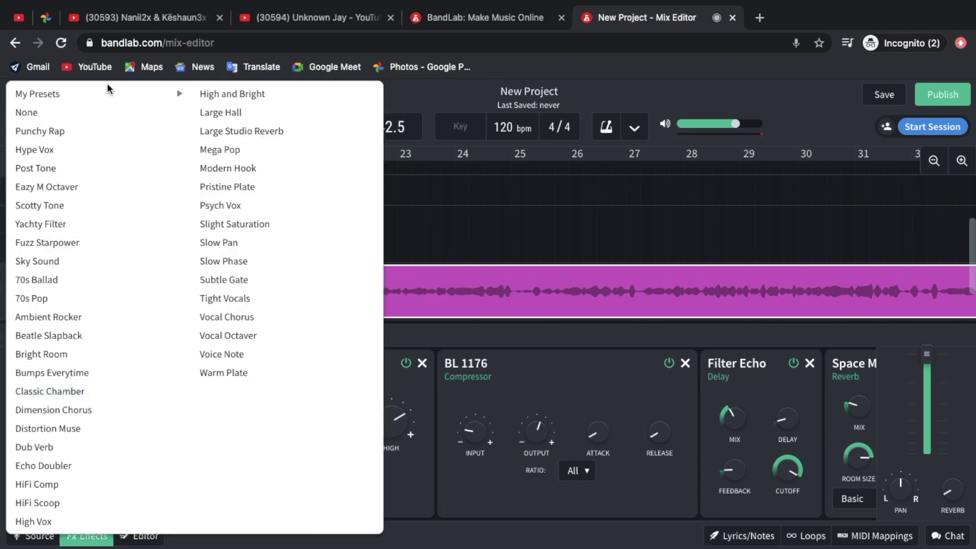
mouse_move(109, 93)
click(219, 114)
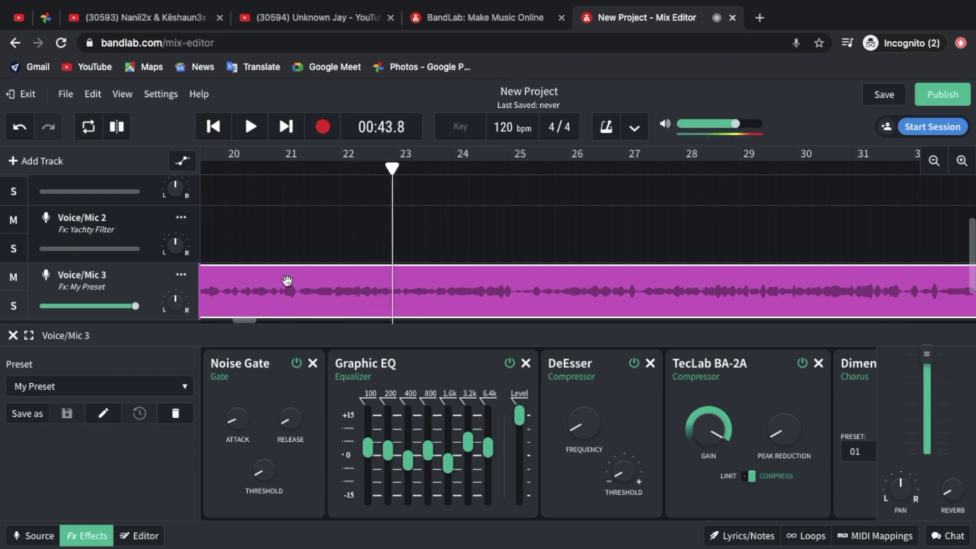
click(183, 396)
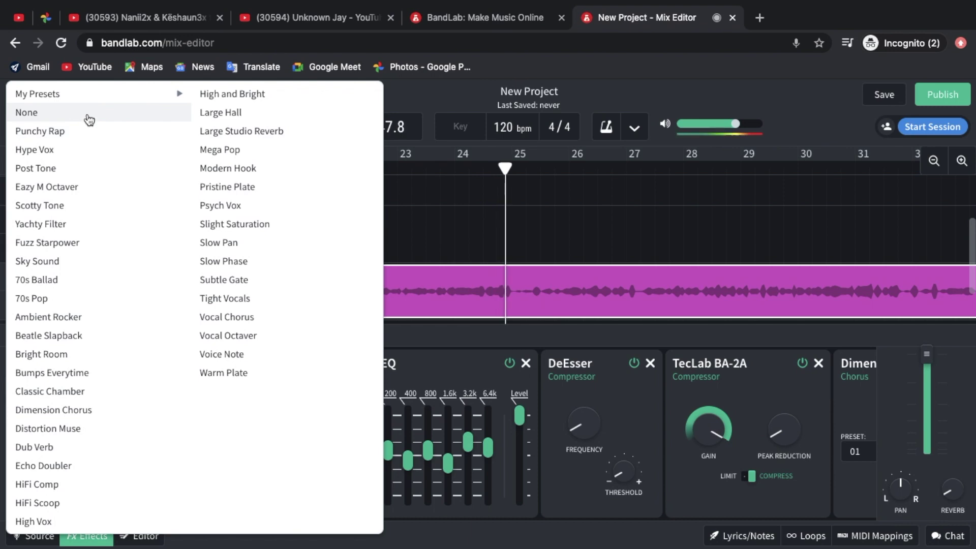
click(89, 119)
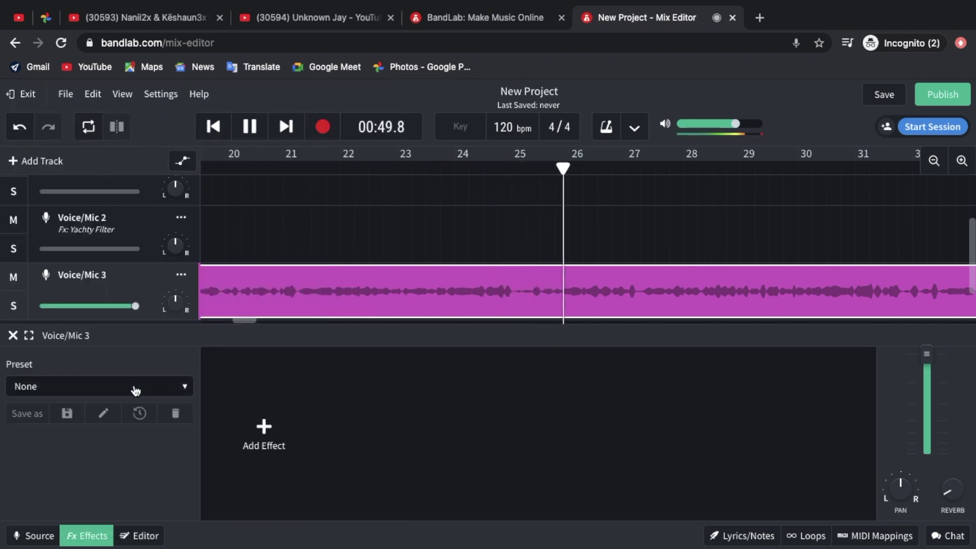
Play from just before the Voice/Mic 3 take and try the Yachty Filter preset on that track
scroll(318, 278, left, 10)
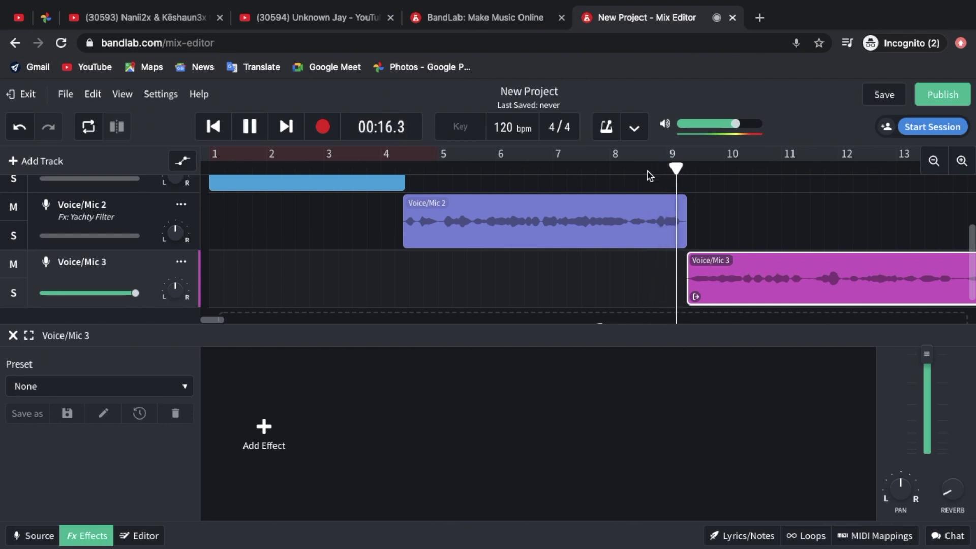
click(165, 389)
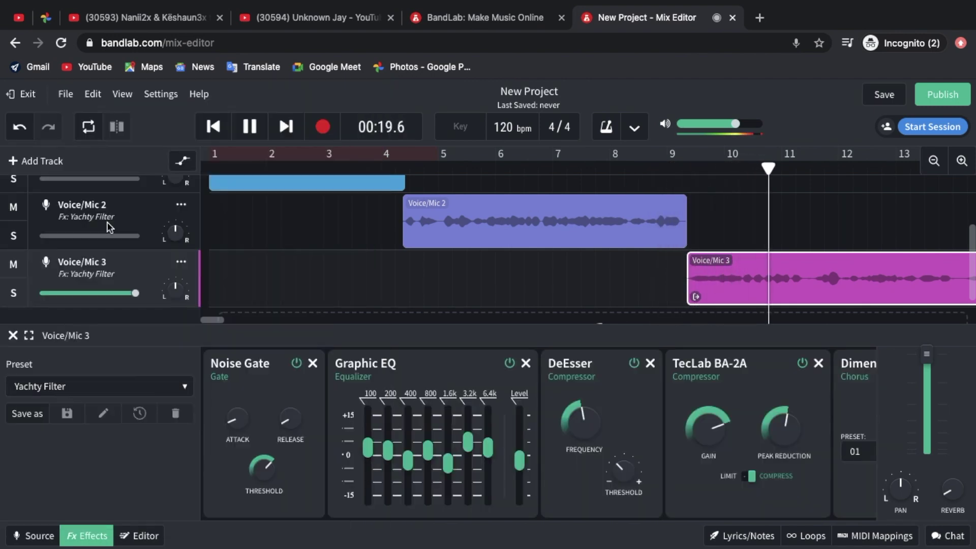
click(109, 228)
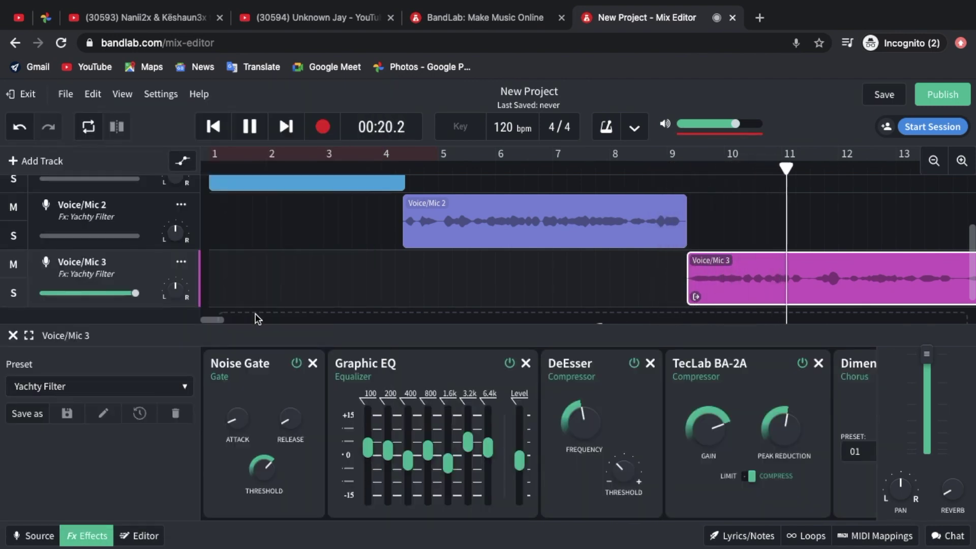
Undo the recent preset changes on the Voice/Mic 3 track back to Scotty Tone
click(23, 127)
click(24, 129)
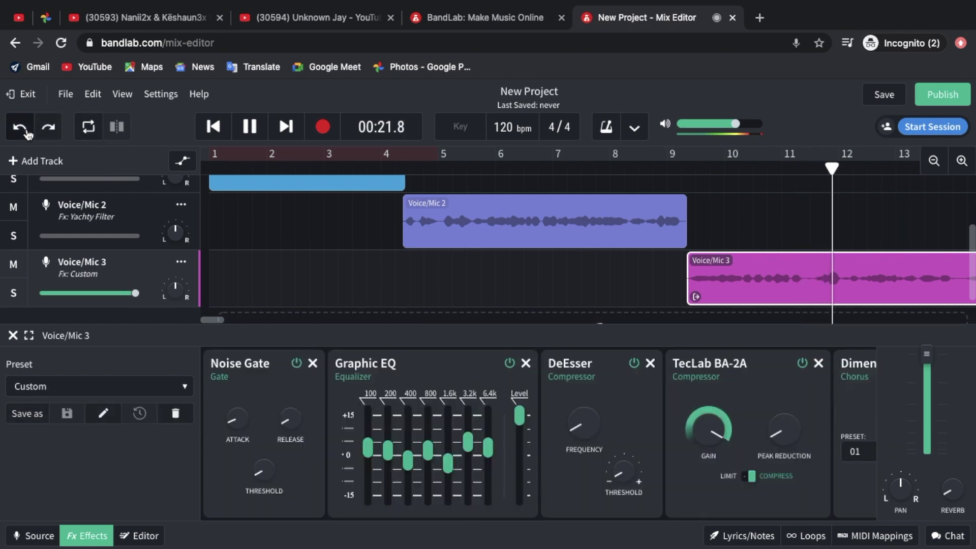
click(26, 131)
click(27, 132)
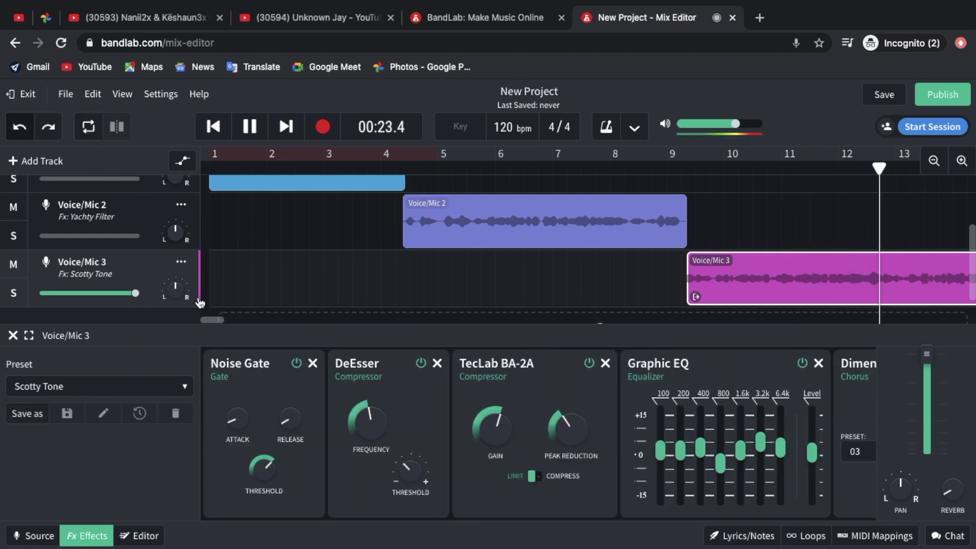
Apply the Post Tone preset to Voice/Mic 3, with the TecLab BA-2A gain at maximum and peak reduction at 3
click(164, 386)
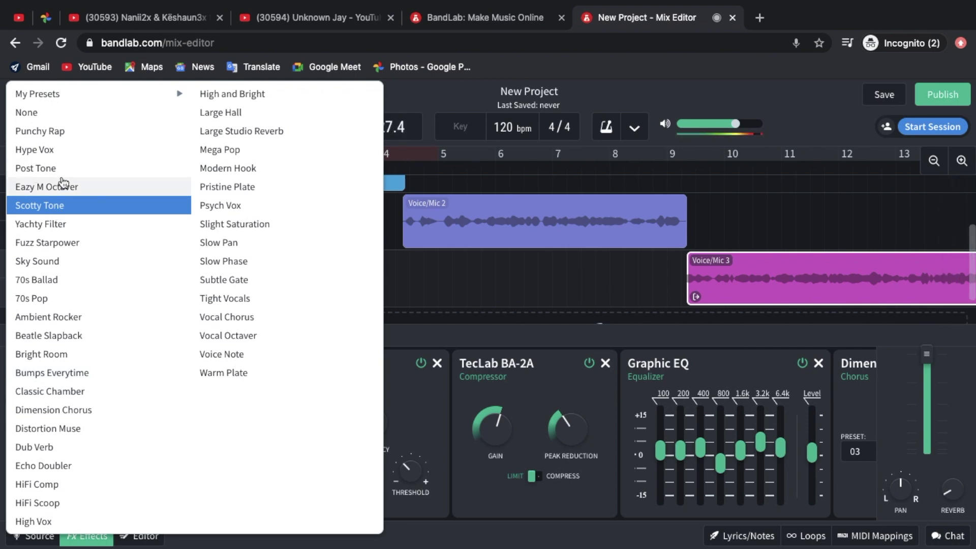
click(36, 168)
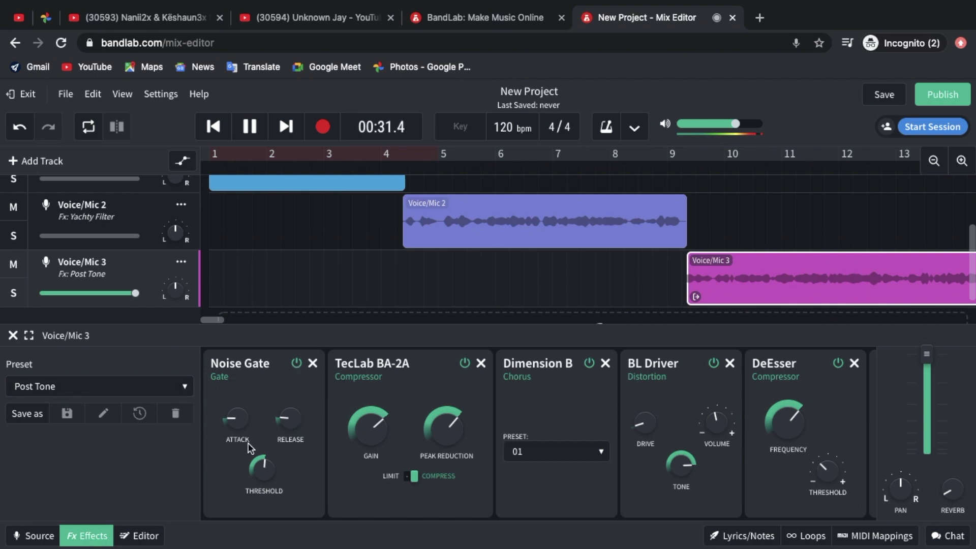
mouse_move(364, 442)
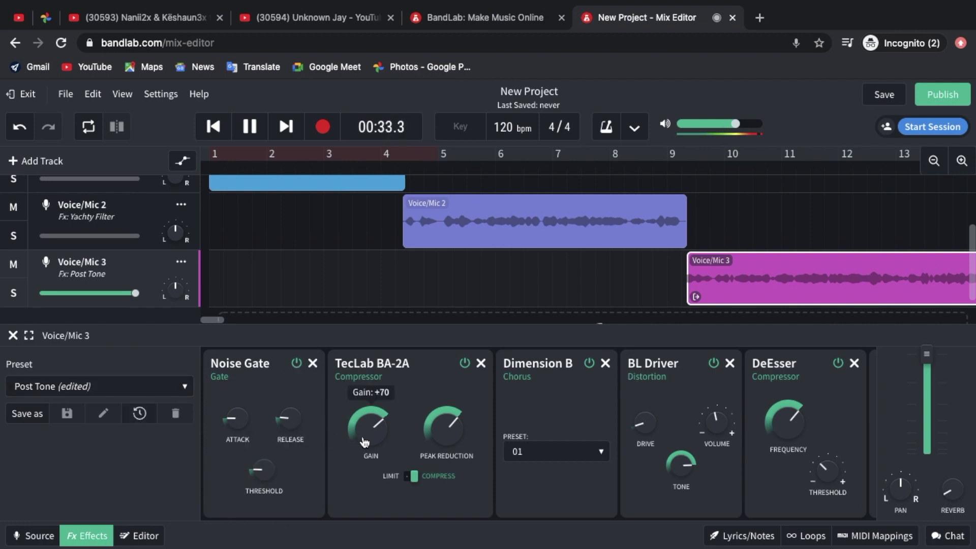
mouse_move(461, 445)
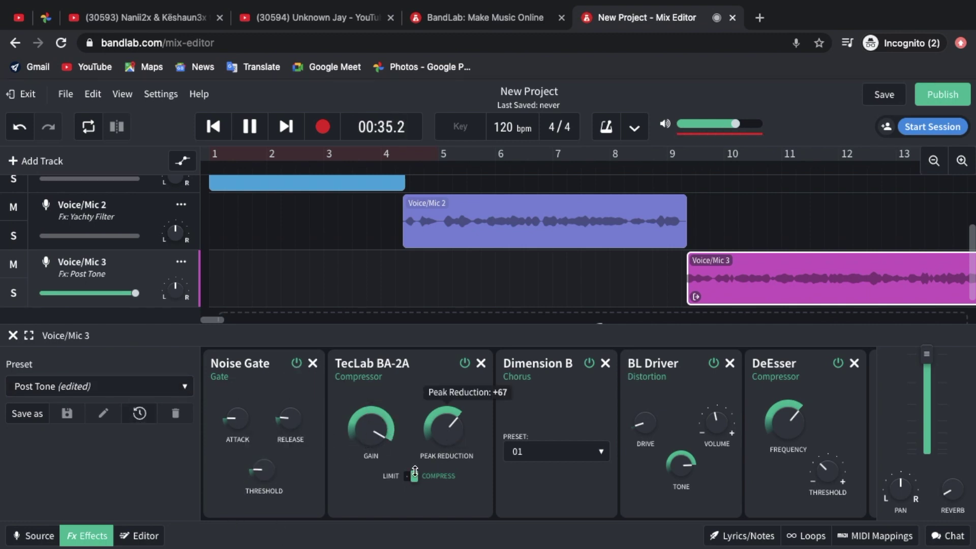
drag(438, 427, 448, 473)
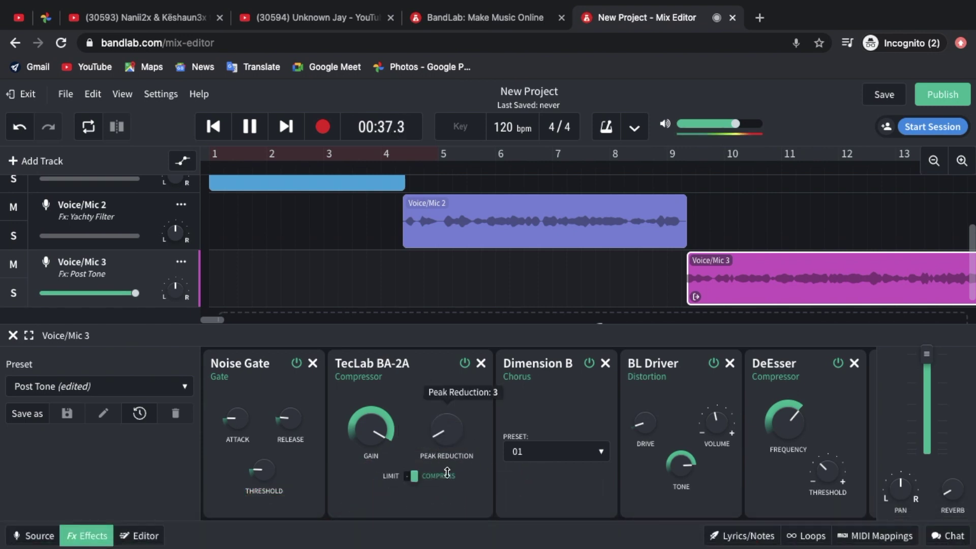
Turn the Noise Gate's threshold, attack and release on the Voice/Mic 3 track down to their minimum
drag(259, 469, 262, 532)
mouse_move(230, 424)
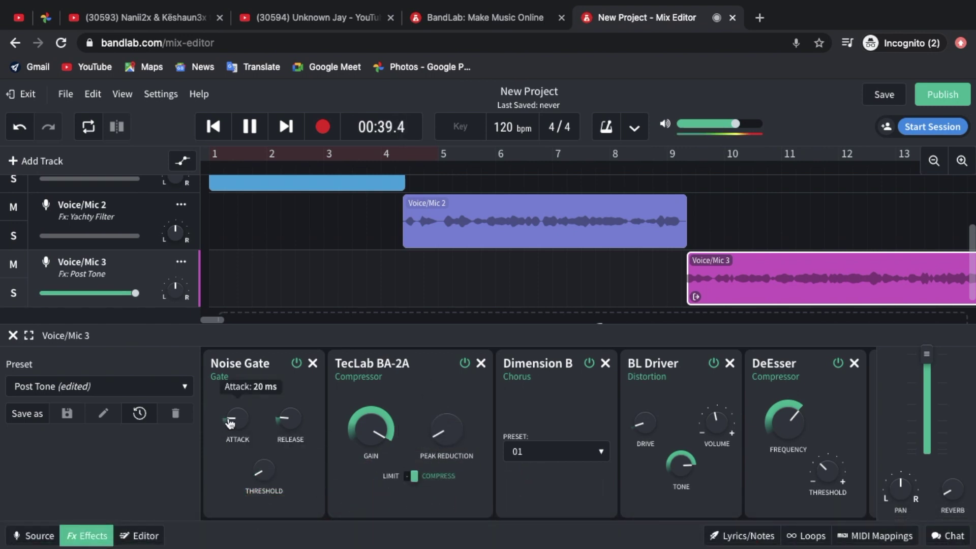
mouse_move(285, 424)
drag(301, 464, 301, 460)
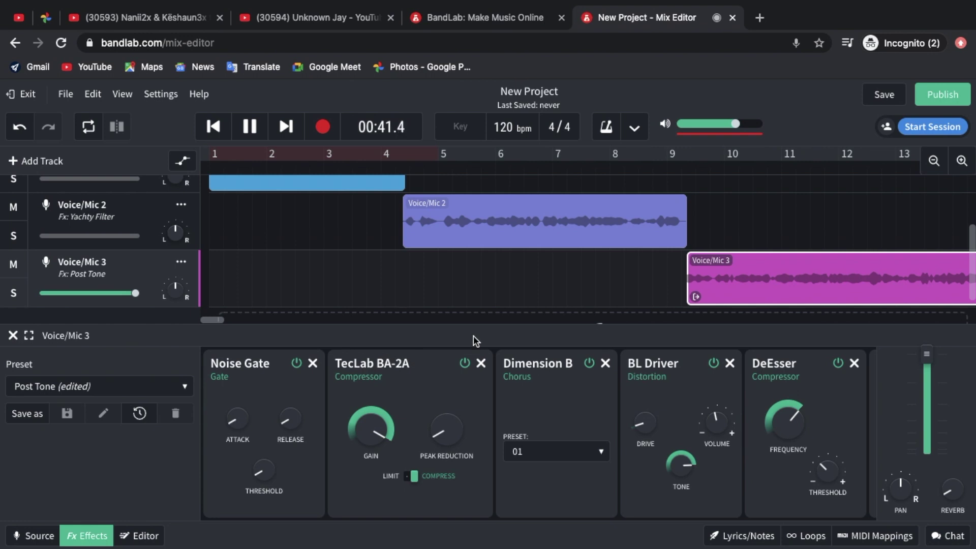
Stop playback at bar 23 and slice the Voice/Mic 3 region at the playhead
scroll(243, 309, right, 15)
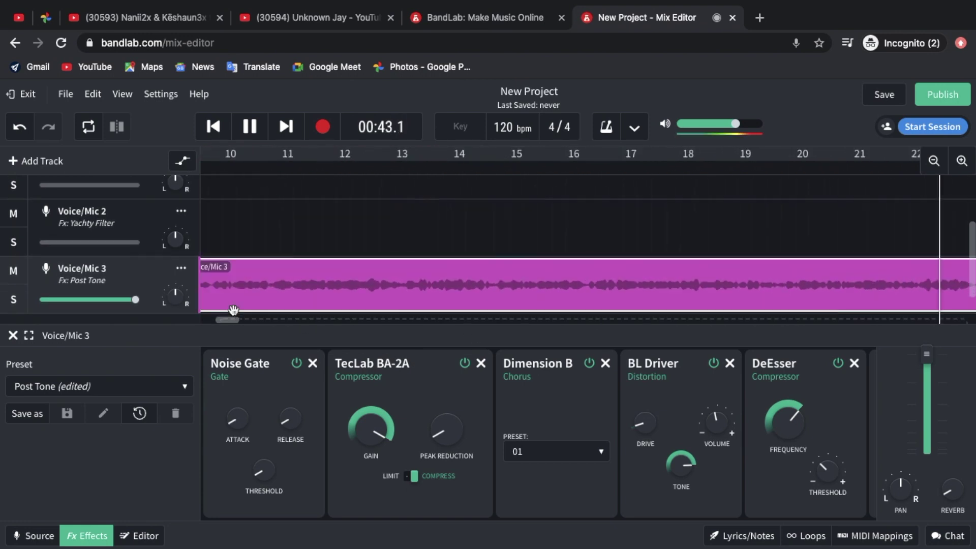
key(space)
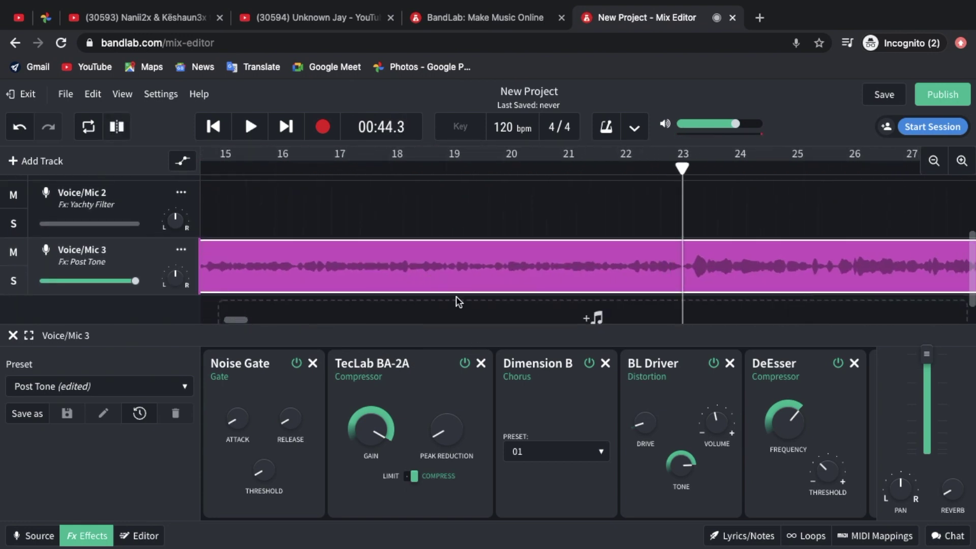
right_click(455, 282)
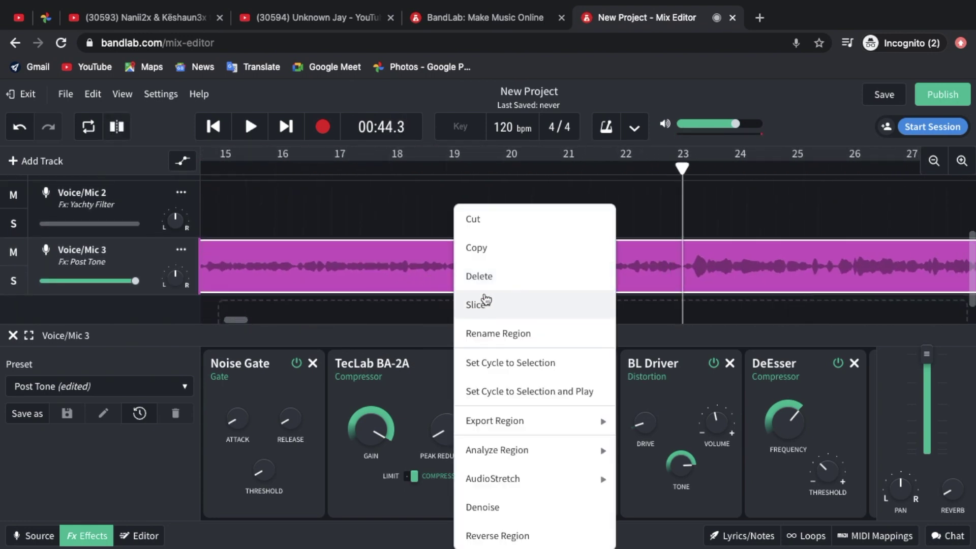
click(512, 305)
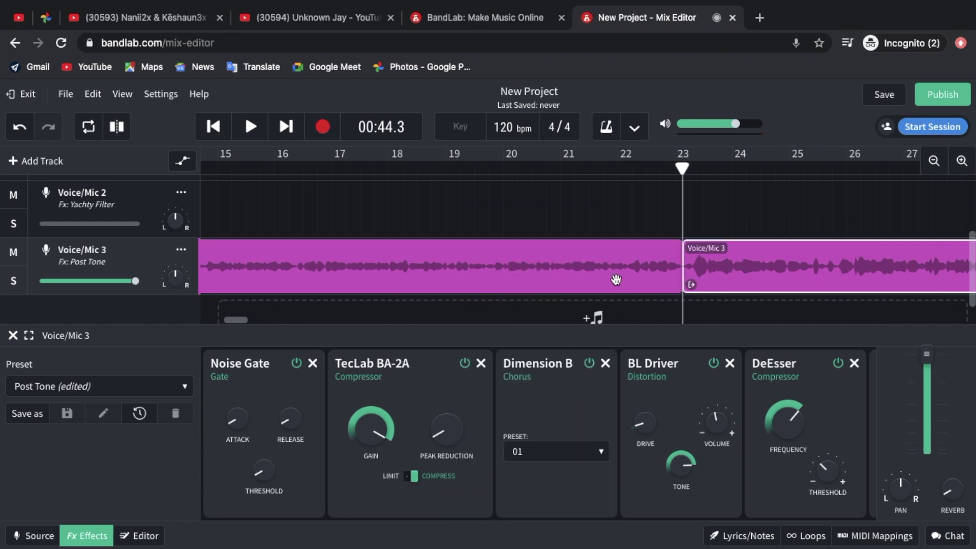
scroll(617, 279, left, 5)
scroll(616, 280, down, 1)
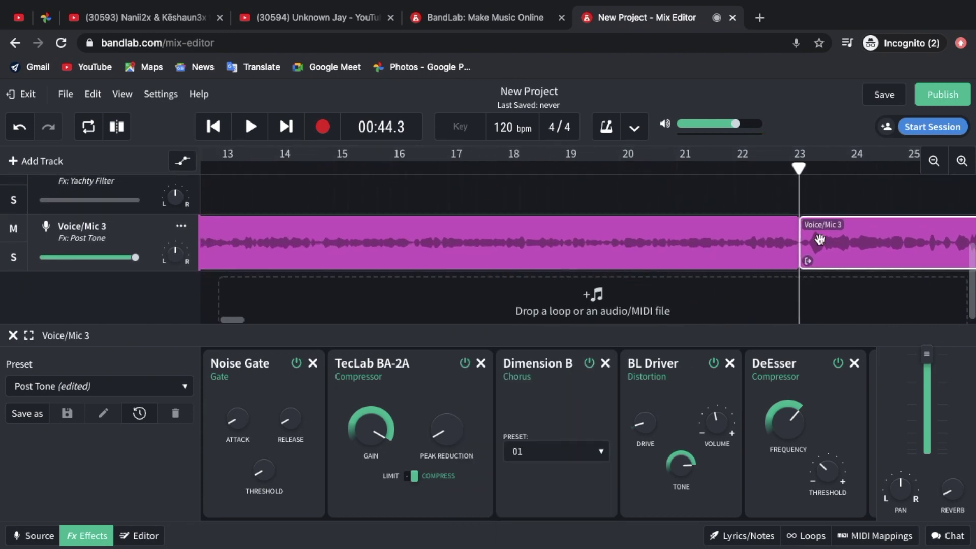
Move the region starting at bar 23 from Voice/Mic 3 to the Voice/Mic 2 track and play it until 00:56.1
drag(820, 231, 816, 205)
key(space)
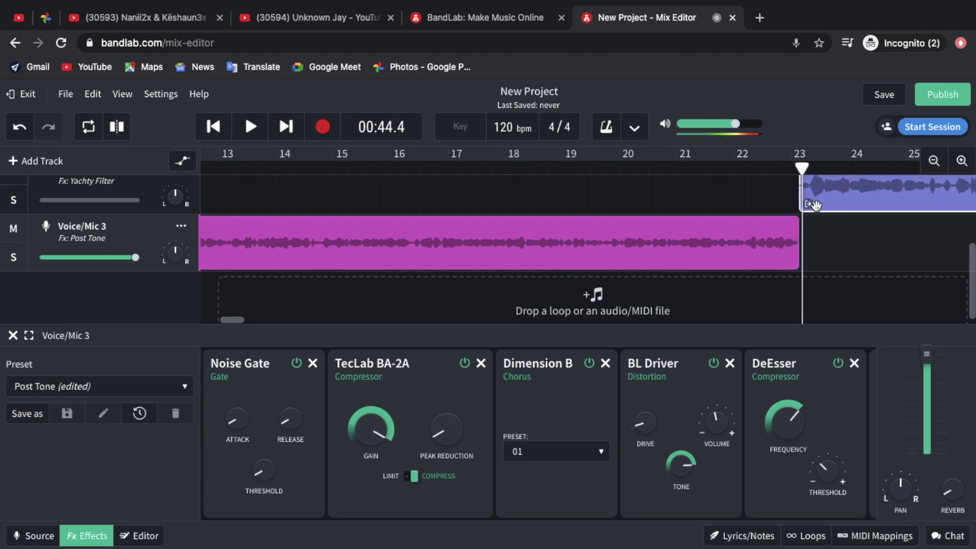
scroll(775, 215, right, 3)
scroll(775, 215, up, 1)
scroll(729, 232, right, 6)
scroll(729, 232, up, 1)
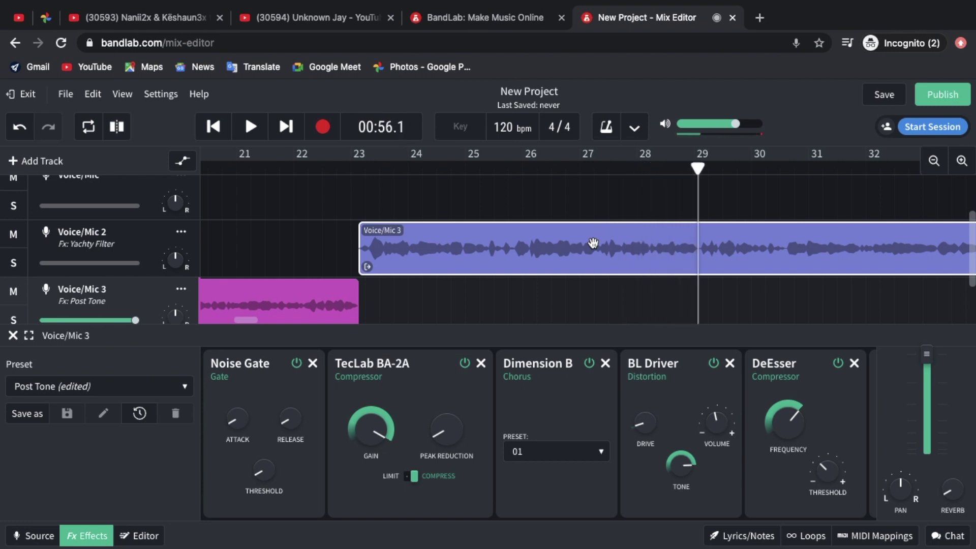
Slice the Voice/Mic 2 region at the playhead and move the piece after it down to the Voice/Mic 3 track
right_click(752, 270)
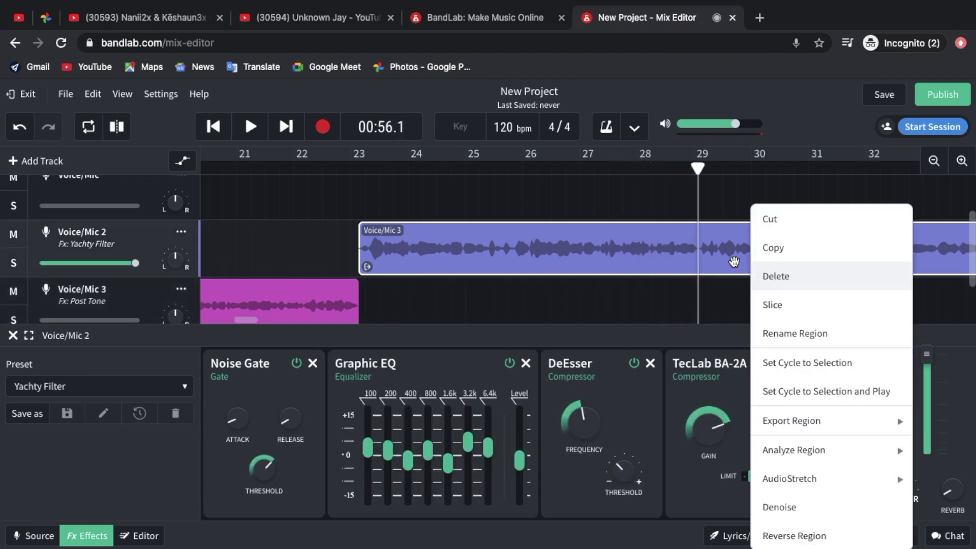
click(763, 305)
drag(745, 263, 746, 286)
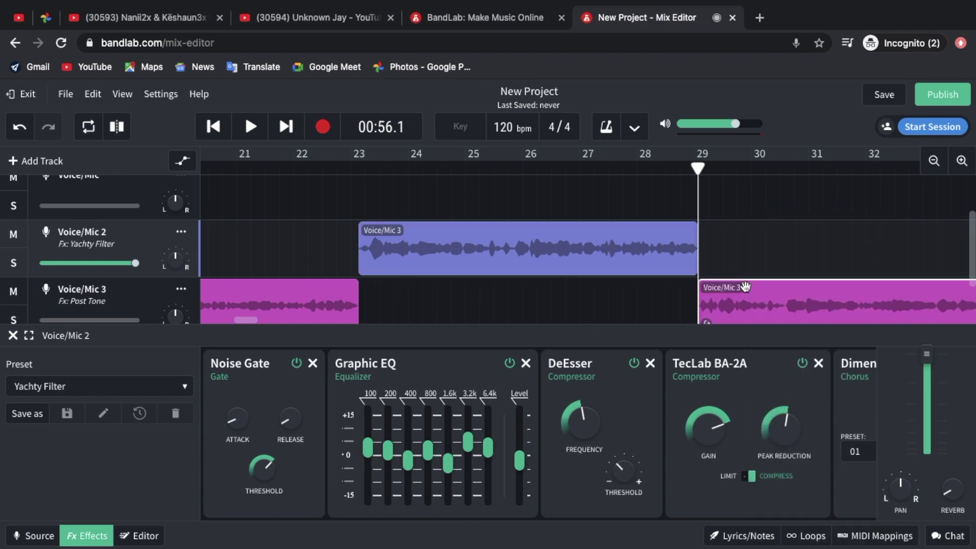
Play on to 01:07.1, slice the Voice/Mic 3 region there and move the second piece to the Voice/Mic 2 track
scroll(739, 290, right, 3)
scroll(740, 290, down, 1)
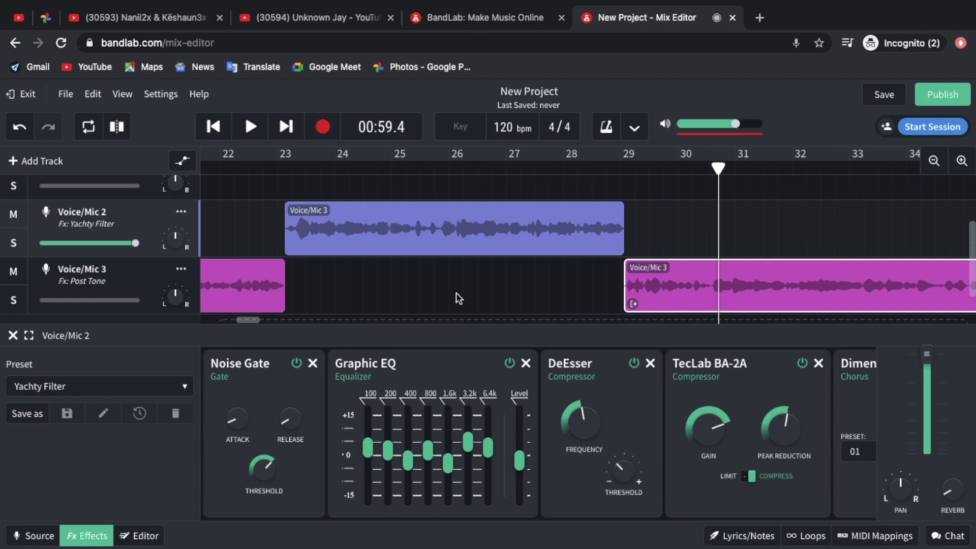
scroll(456, 293, right, 2)
scroll(456, 293, up, 1)
scroll(456, 293, right, 10)
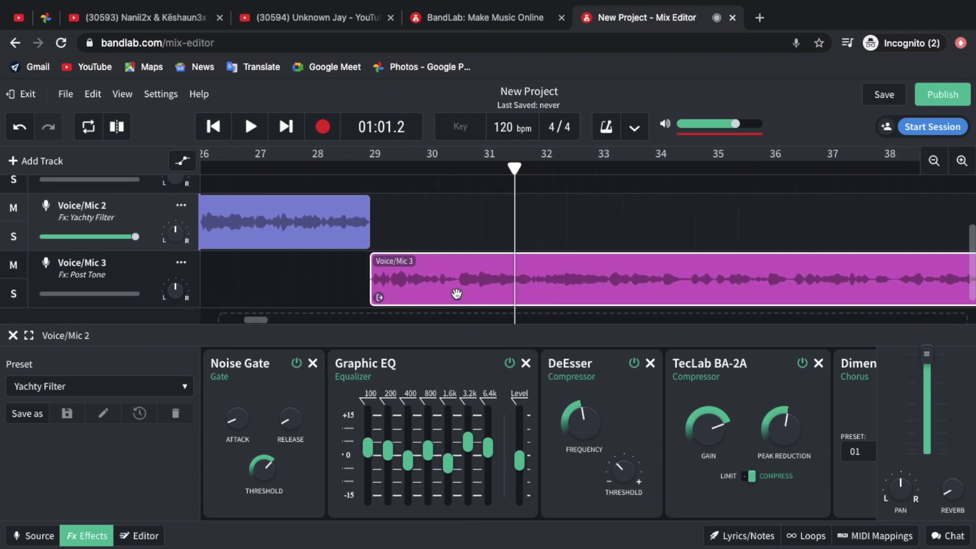
scroll(456, 294, down, 2)
scroll(458, 298, right, 5)
scroll(458, 297, down, 1)
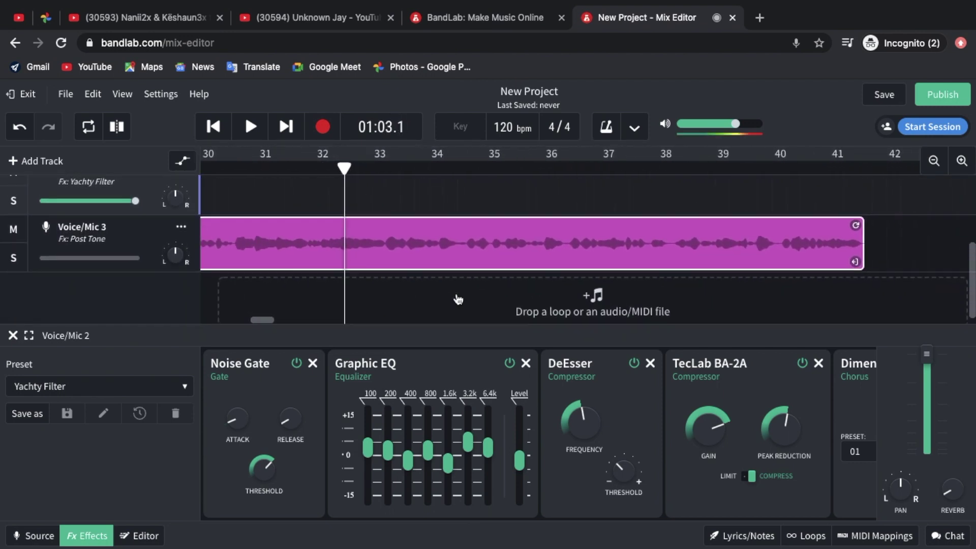
right_click(509, 253)
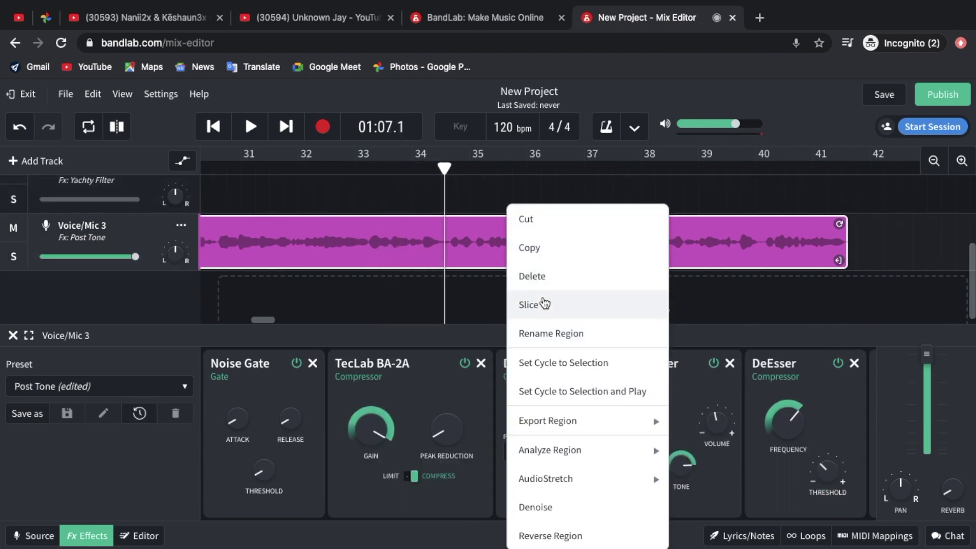
click(544, 304)
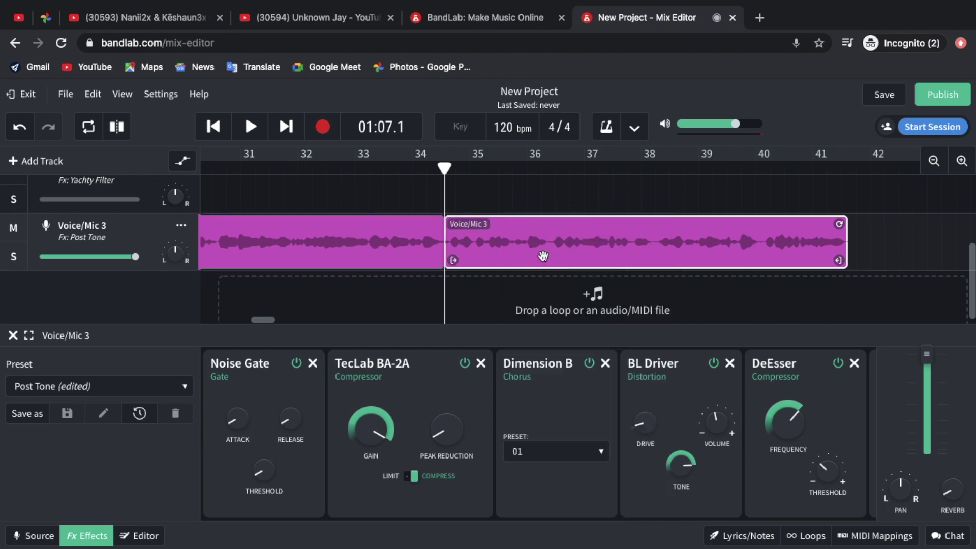
drag(541, 210, 539, 197)
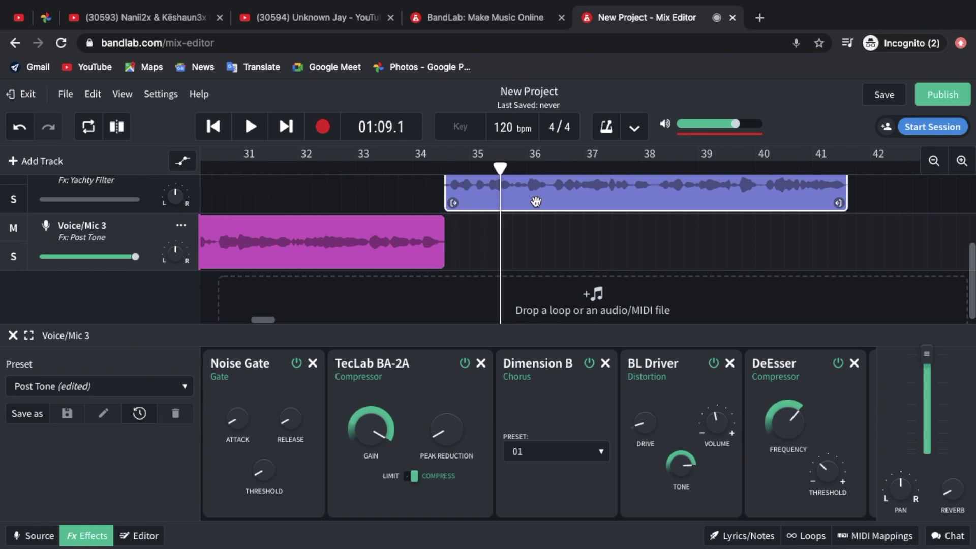
Play the last region on the Voice/Mic 2 track and stop playback just before its end, at 01:21.1
click(365, 169)
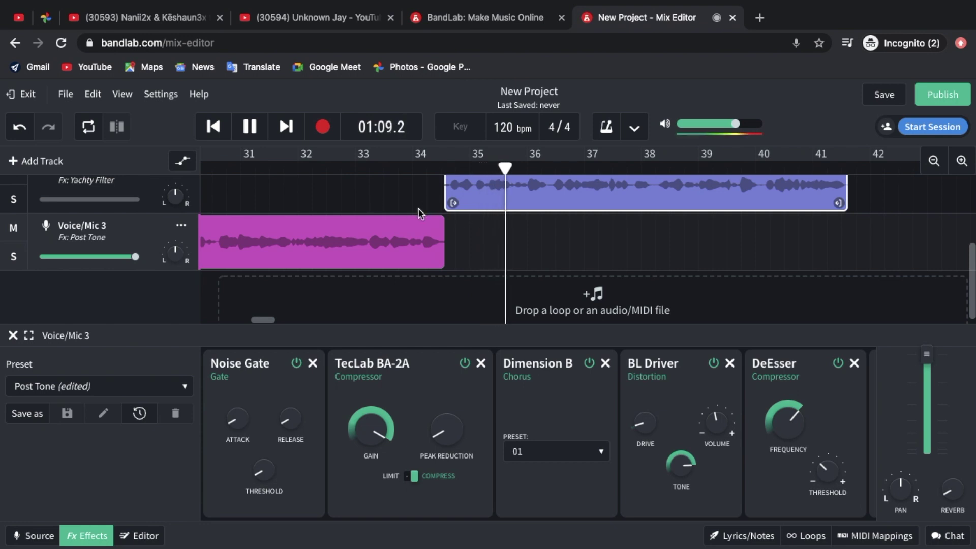
scroll(420, 213, up, 3)
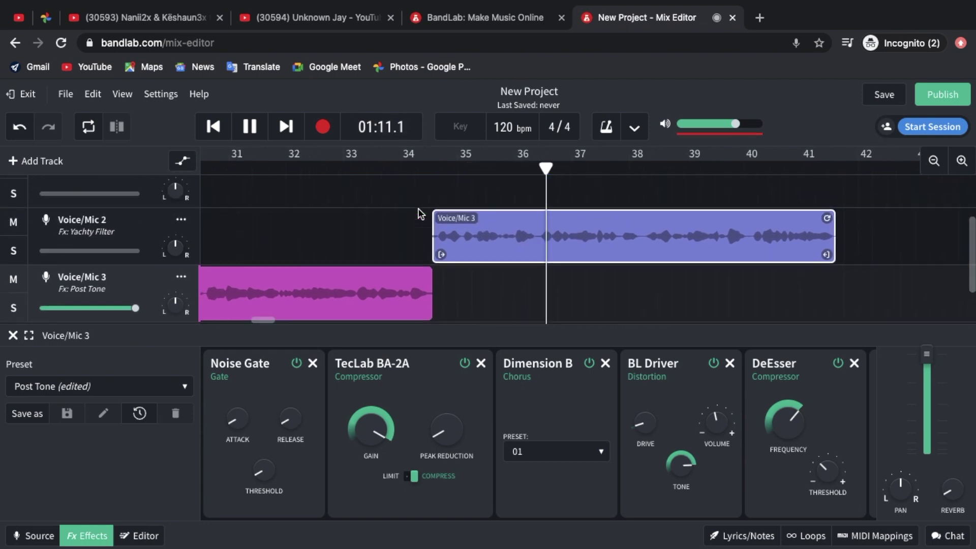
scroll(419, 212, down, 2)
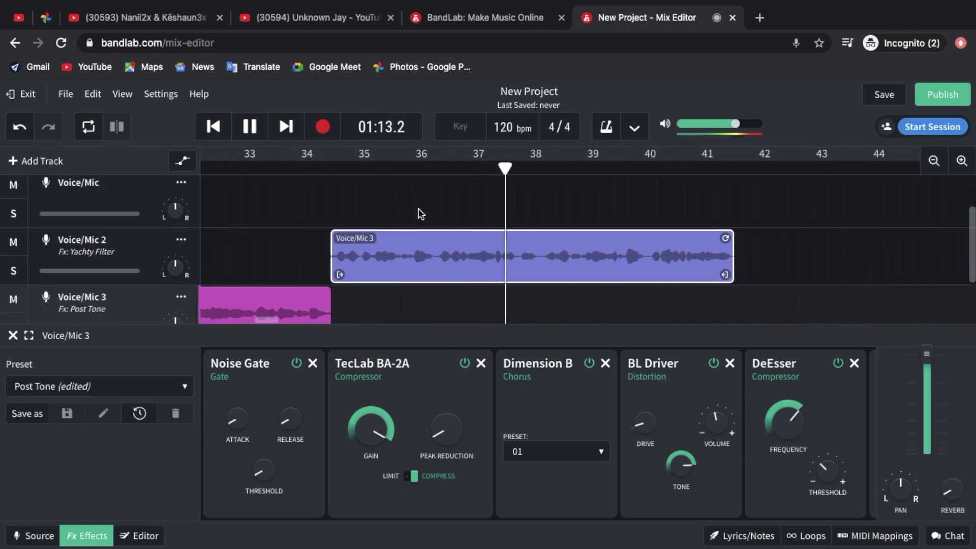
scroll(418, 210, up, 3)
scroll(419, 211, right, 3)
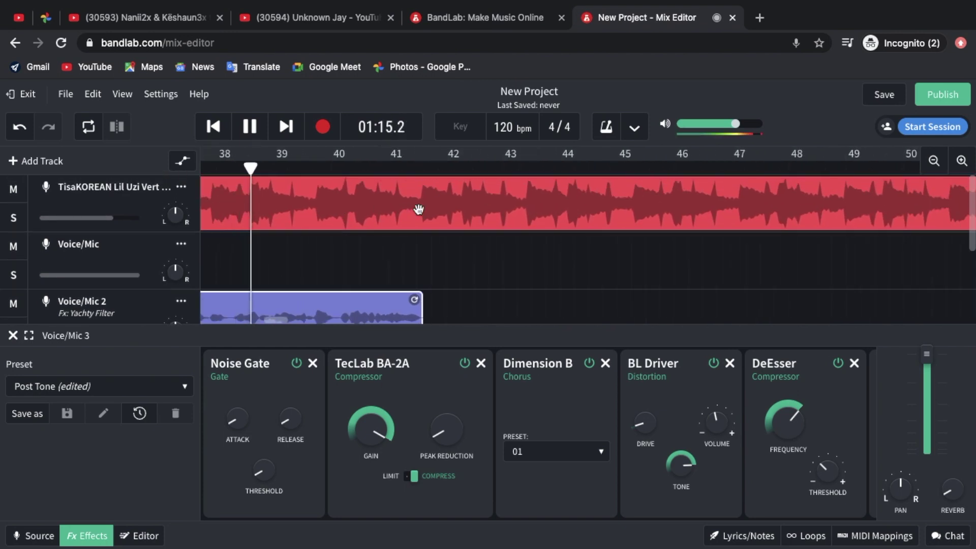
scroll(421, 213, down, 1)
scroll(421, 214, down, 1)
scroll(421, 213, up, 1)
scroll(421, 212, right, 2)
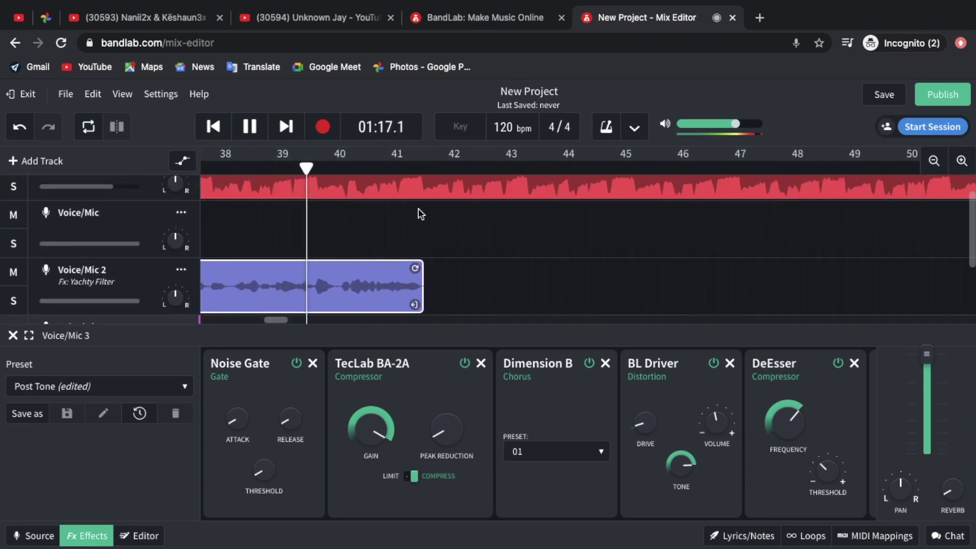
scroll(421, 213, down, 2)
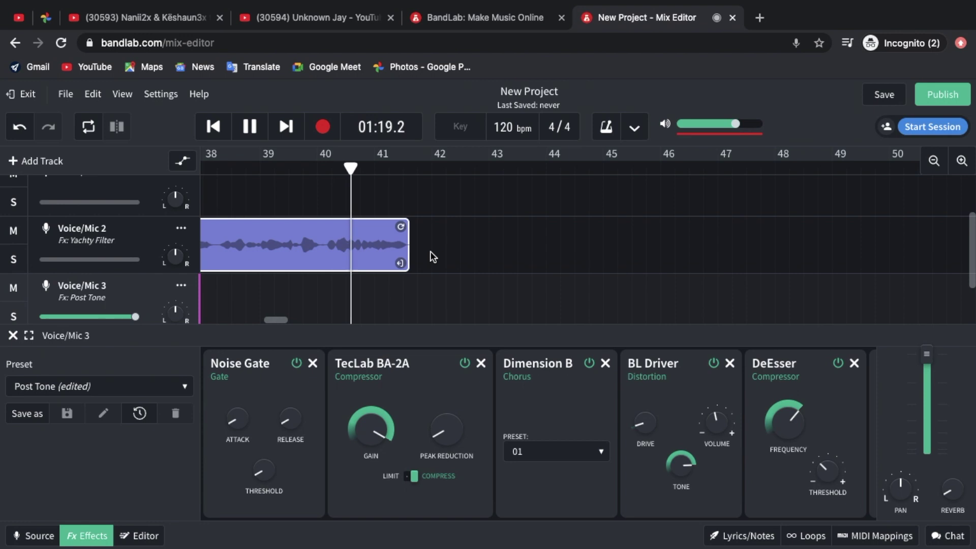
key(space)
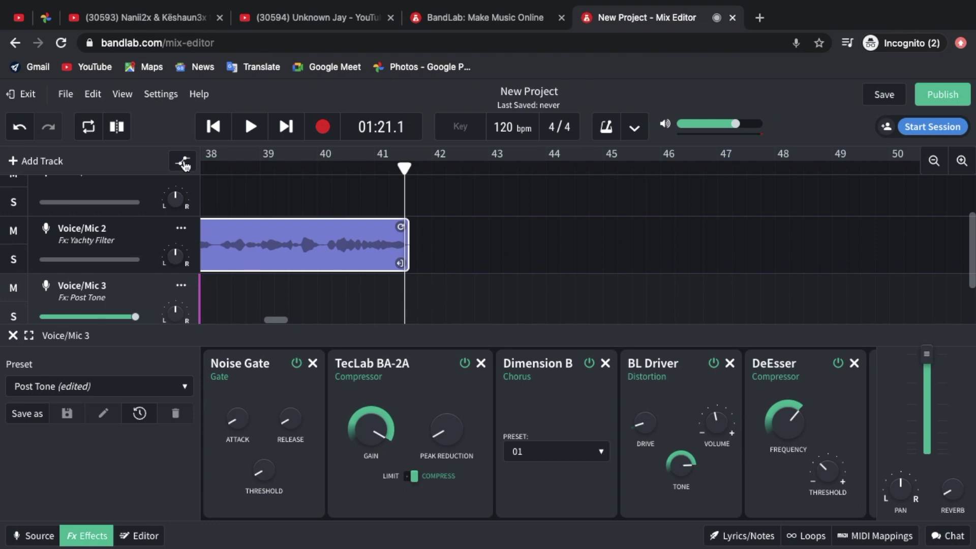
Record a vocal take on the Voice/Mic 3 track from 01:21.1 to just after bar 47 and play it back
click(322, 127)
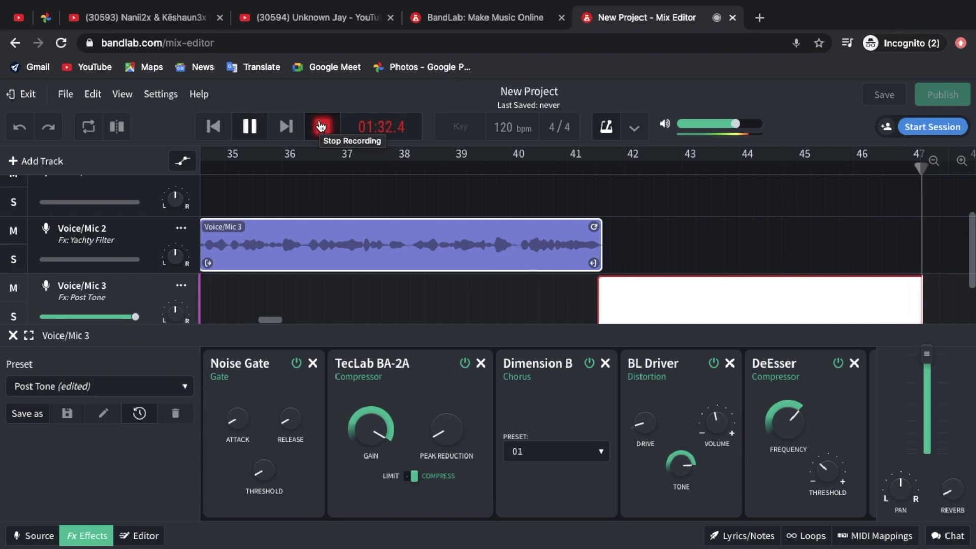
click(321, 125)
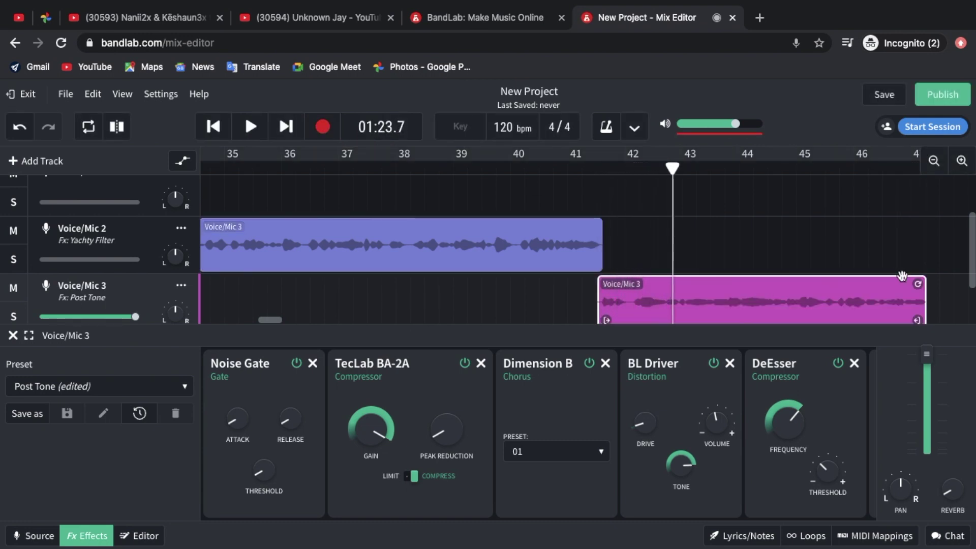
scroll(865, 284, down, 1)
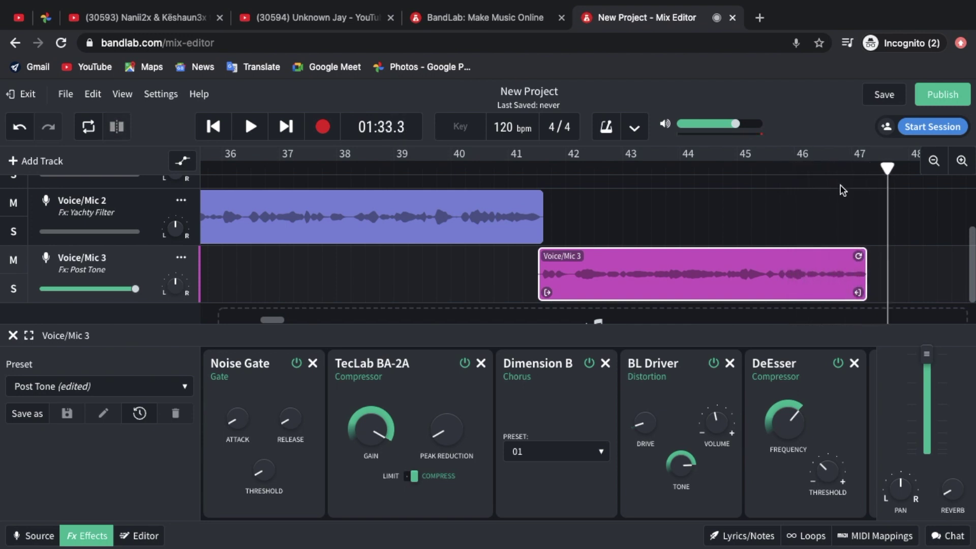
Set the playhead to 01:32.5, at the end of the new take, and record on the Voice/Mic 2 track to about bar 54
click(839, 165)
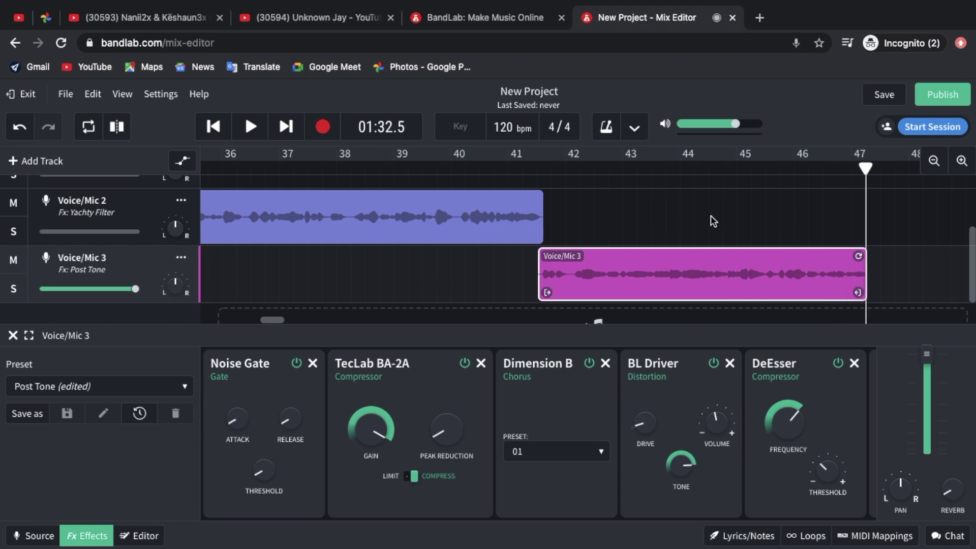
click(522, 234)
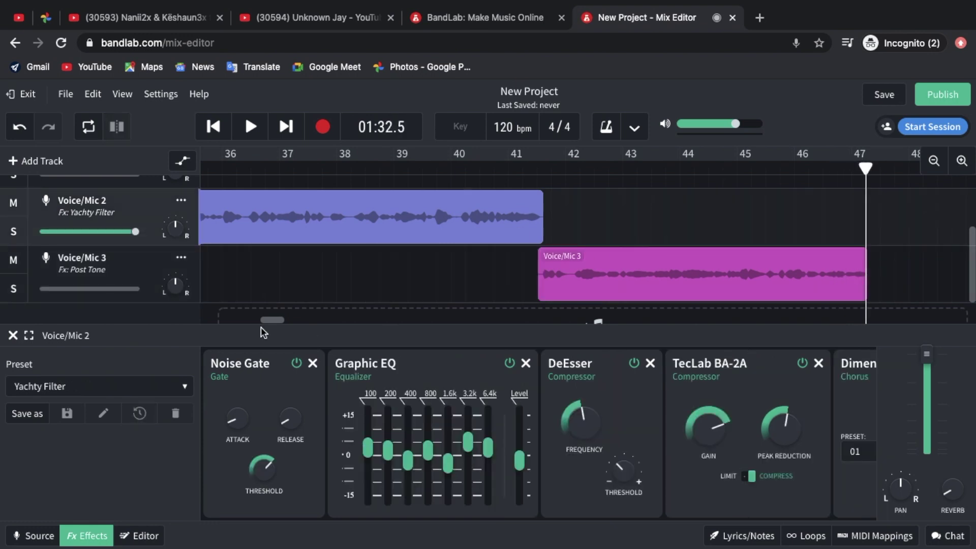
click(331, 125)
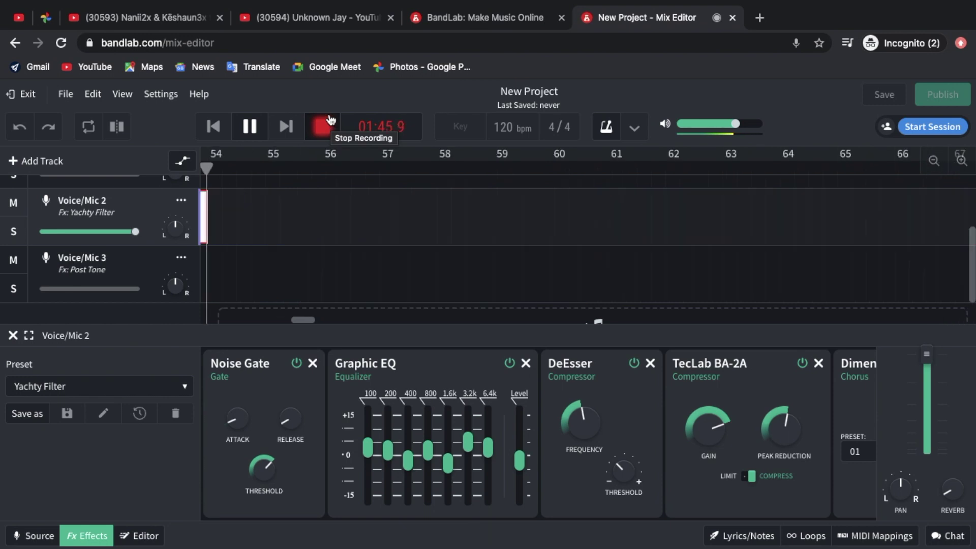
click(328, 122)
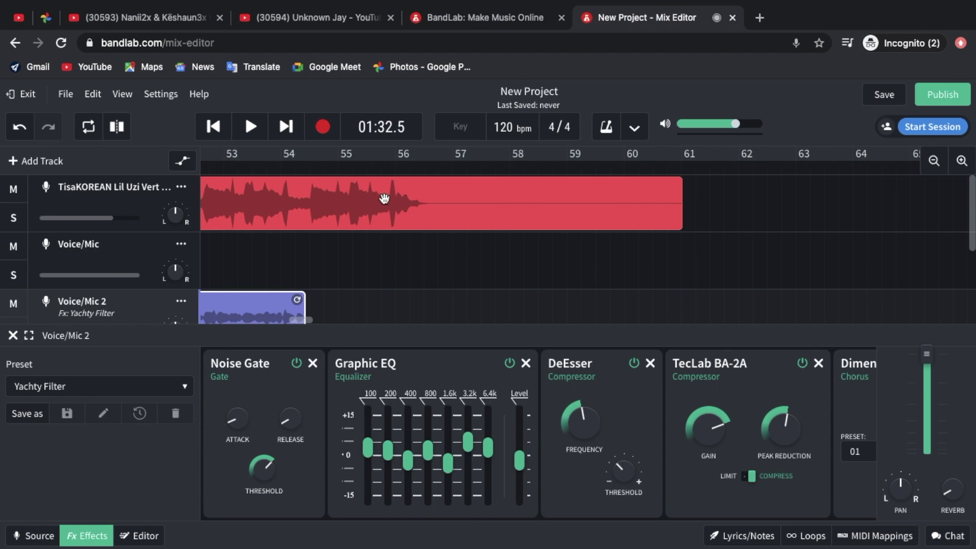
Trim the silent end of the TisaKOREAN beat region back to between bars 56 and 57
scroll(385, 198, down, 2)
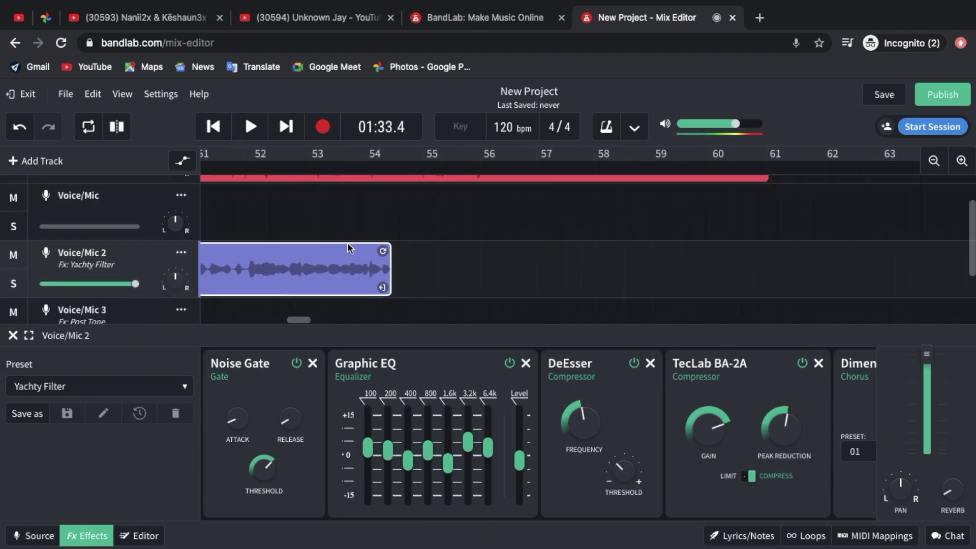
scroll(348, 247, up, 2)
click(337, 168)
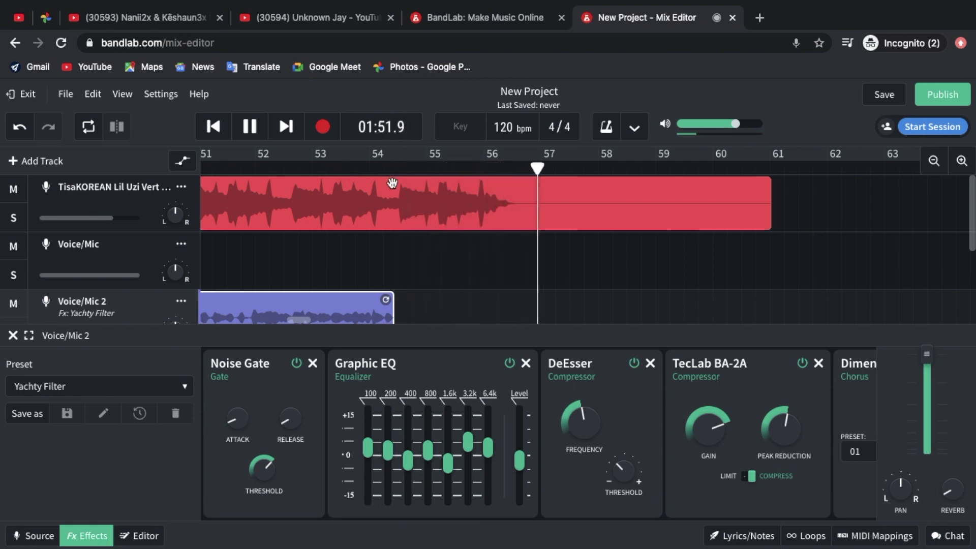
click(727, 214)
drag(760, 223, 519, 231)
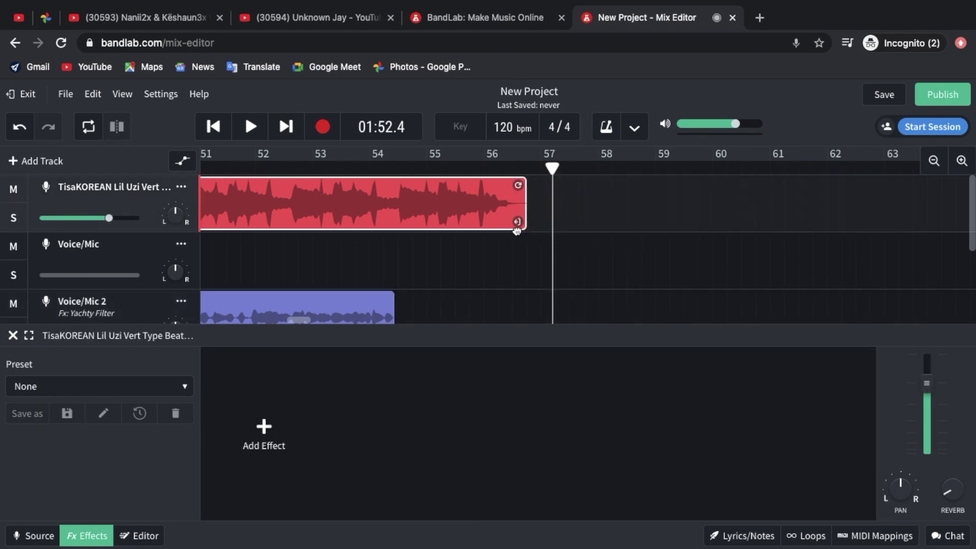
Select the Voice/Mic 3 region that starts just after bar 9 and set the playhead between bars 10 and 11
scroll(461, 242, left, 15)
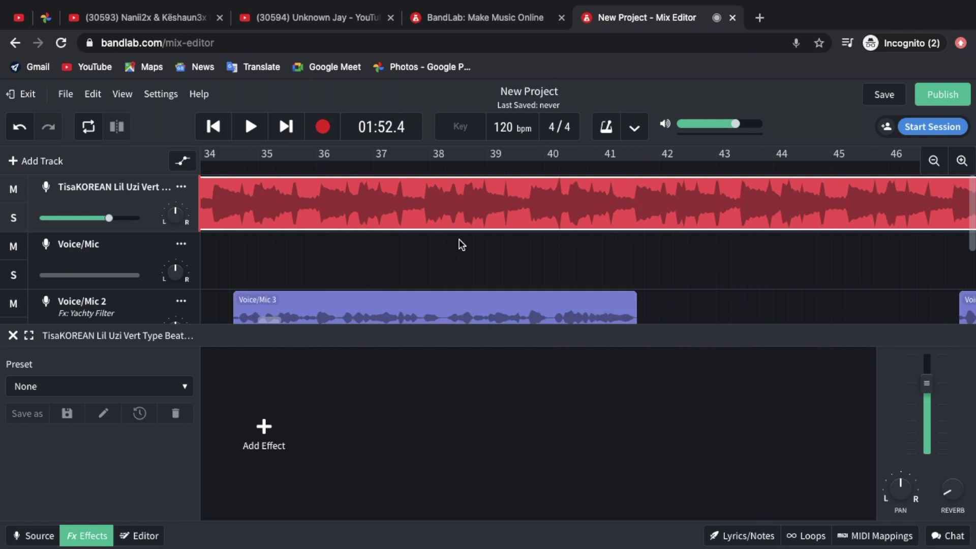
scroll(459, 241, down, 3)
scroll(460, 240, down, 1)
scroll(460, 241, right, 10)
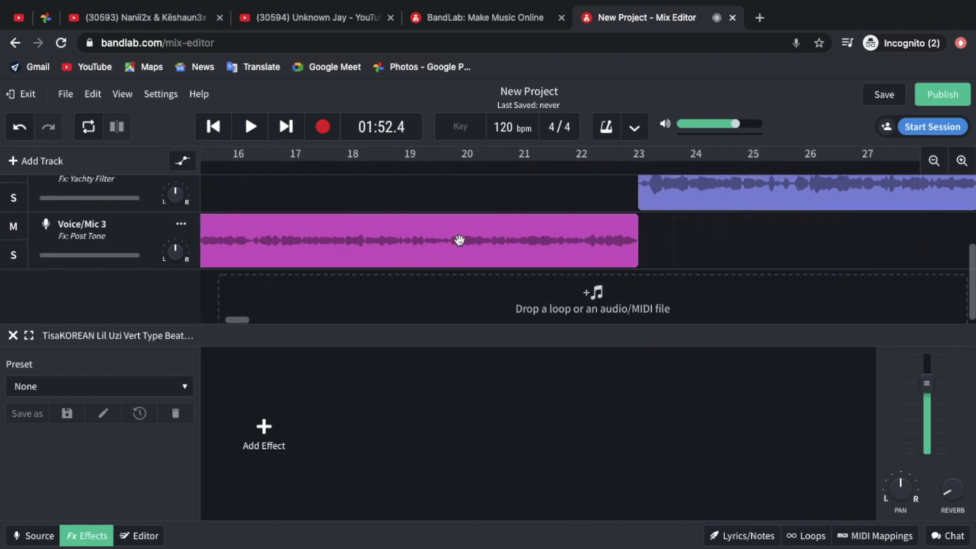
scroll(460, 243, left, 10)
scroll(461, 244, right, 2)
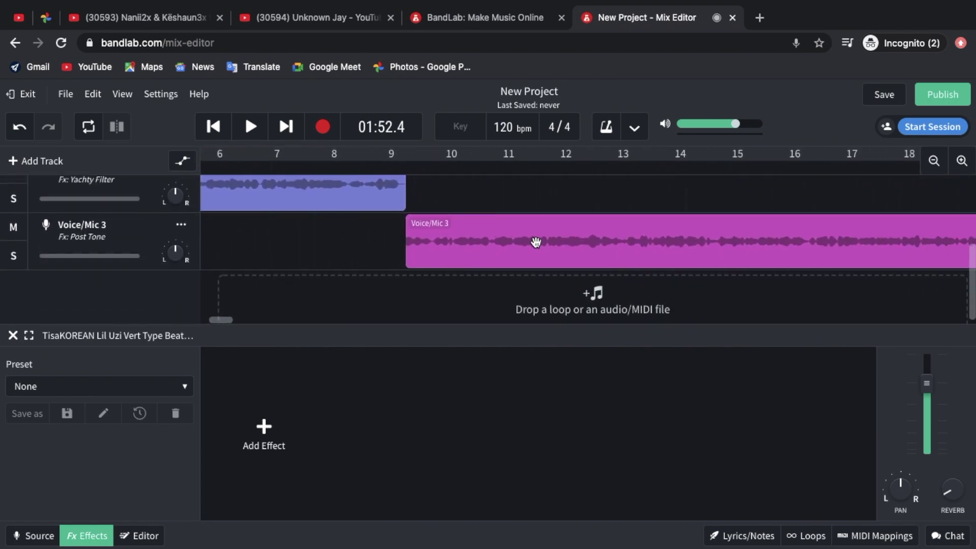
click(536, 242)
click(483, 170)
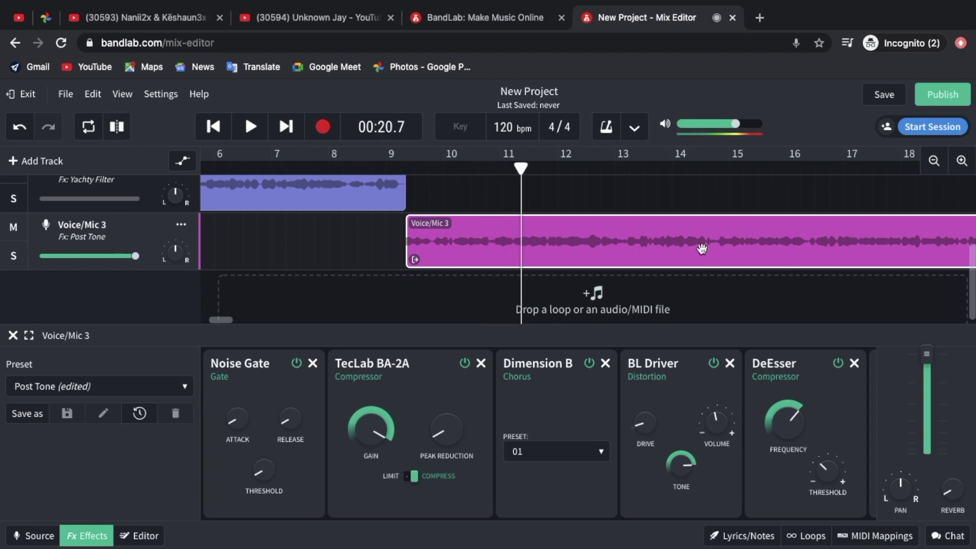
Play the Voice/Mic 3 region and park the playhead at 00:27.5, between bars 14 and 15
scroll(703, 249, right, 2)
scroll(702, 249, down, 1)
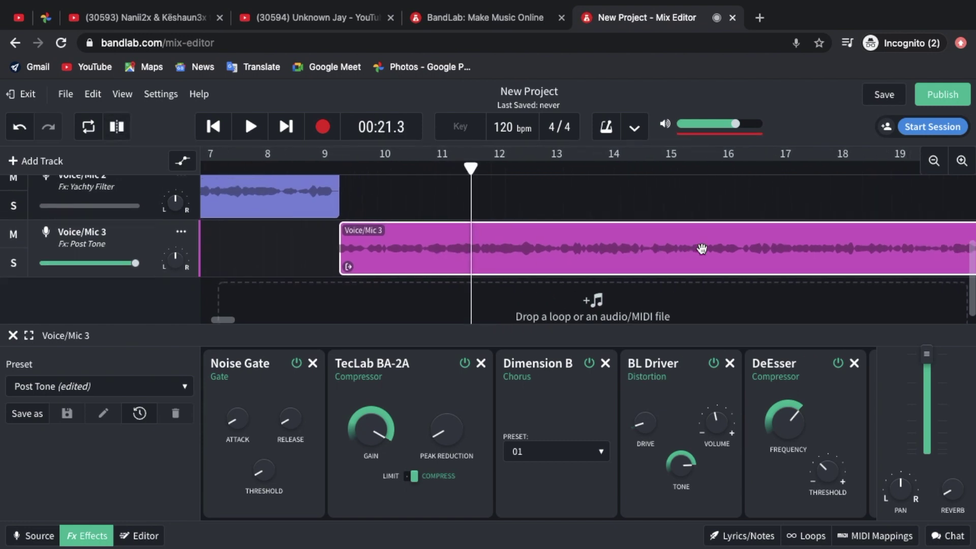
scroll(641, 256, right, 2)
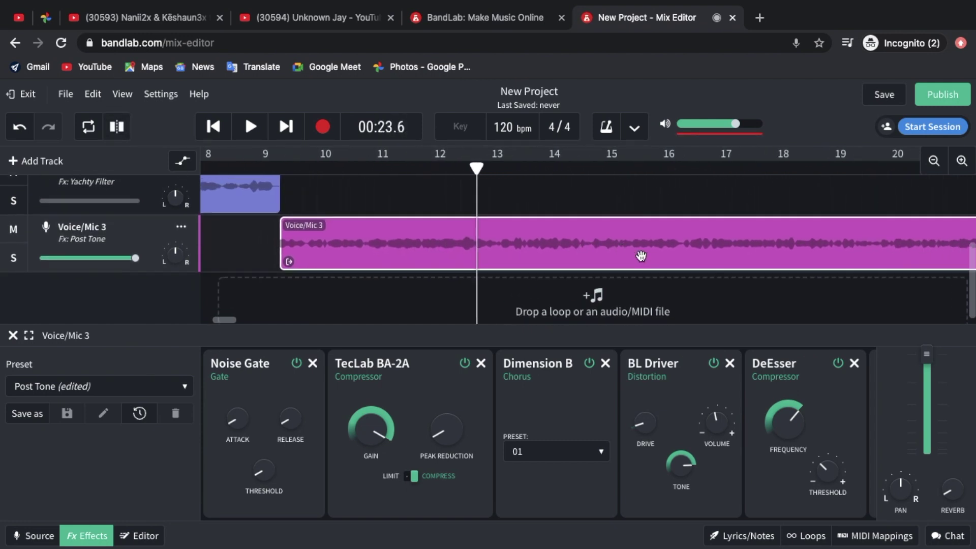
scroll(642, 256, up, 1)
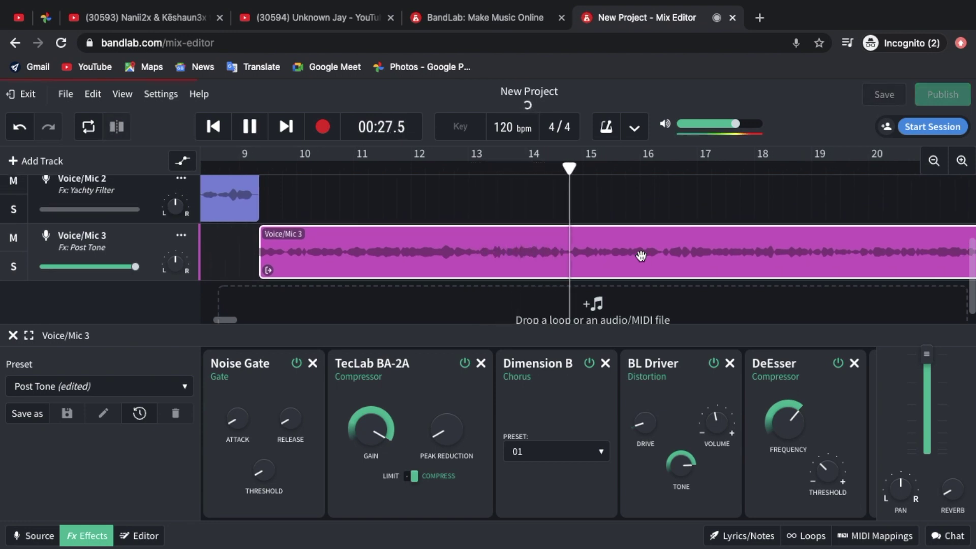
key(space)
drag(576, 167, 558, 167)
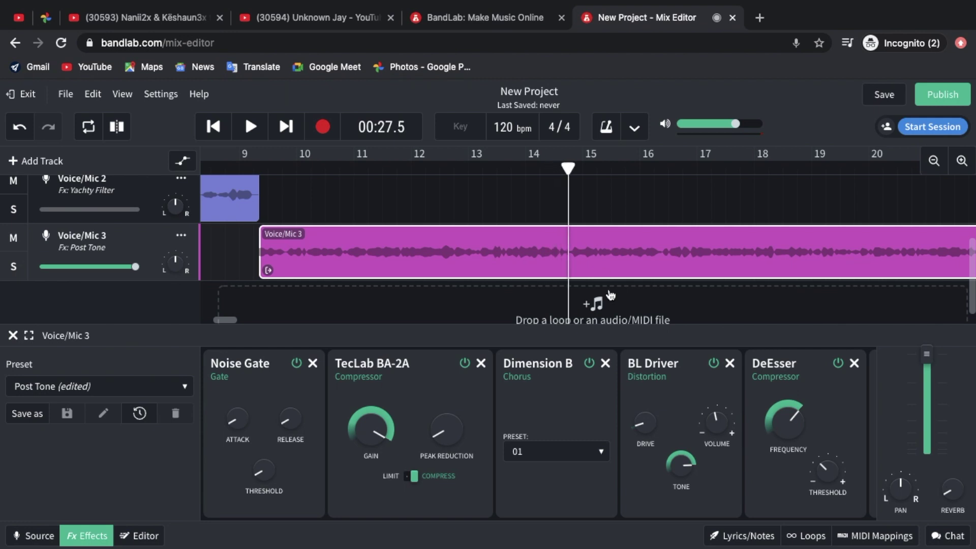
Slice the Voice/Mic 3 region at 00:27.5 and play on to 00:36.8, between bars 19 and 20
right_click(598, 263)
click(631, 301)
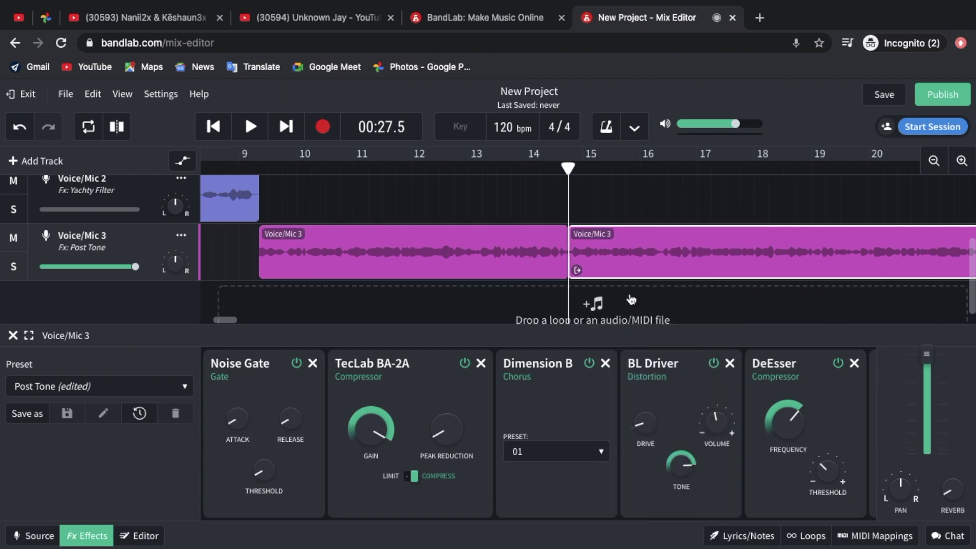
scroll(484, 267, right, 5)
scroll(484, 267, down, 1)
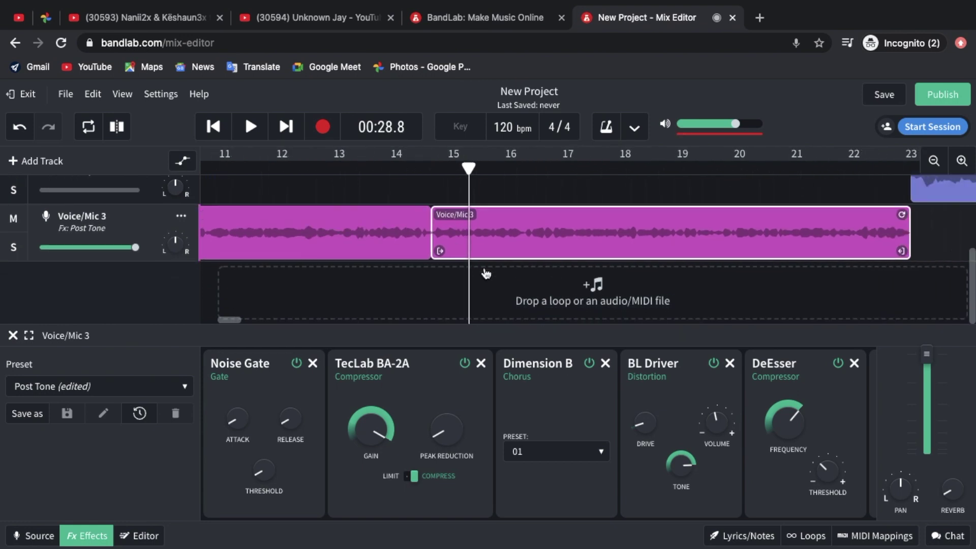
scroll(484, 267, left, 1)
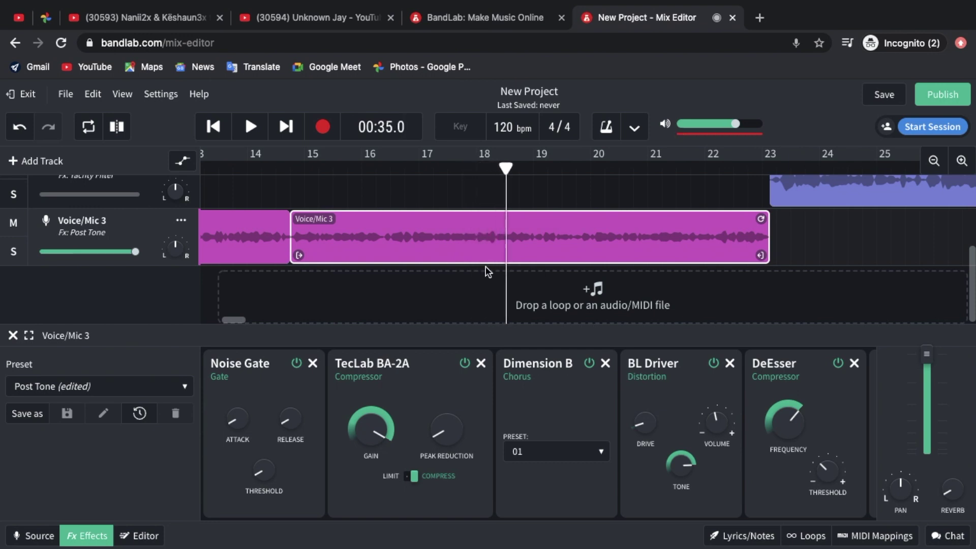
key(space)
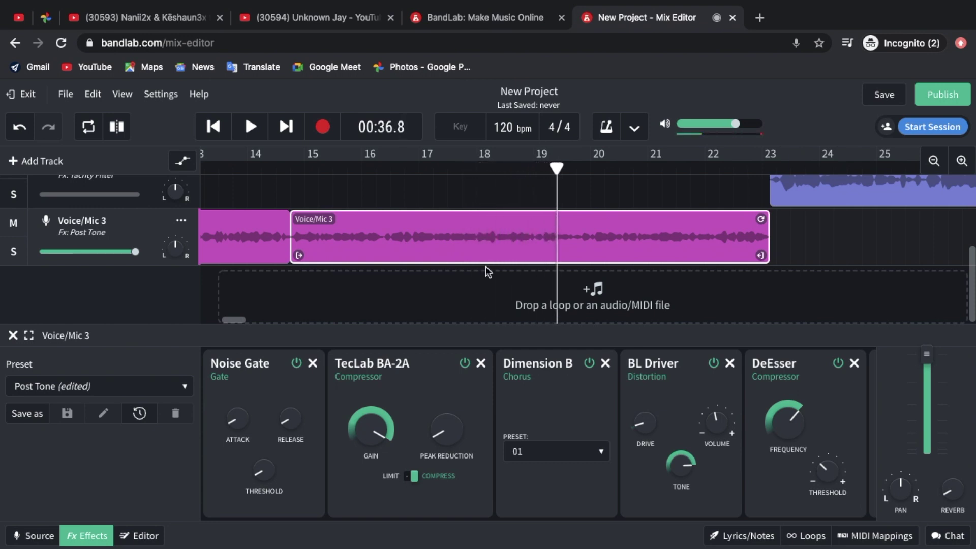
Slice the Voice/Mic 3 region at 00:36.8 and move the piece between bars 14 and 19 straight up onto the Voice/Mic 2 track
right_click(469, 256)
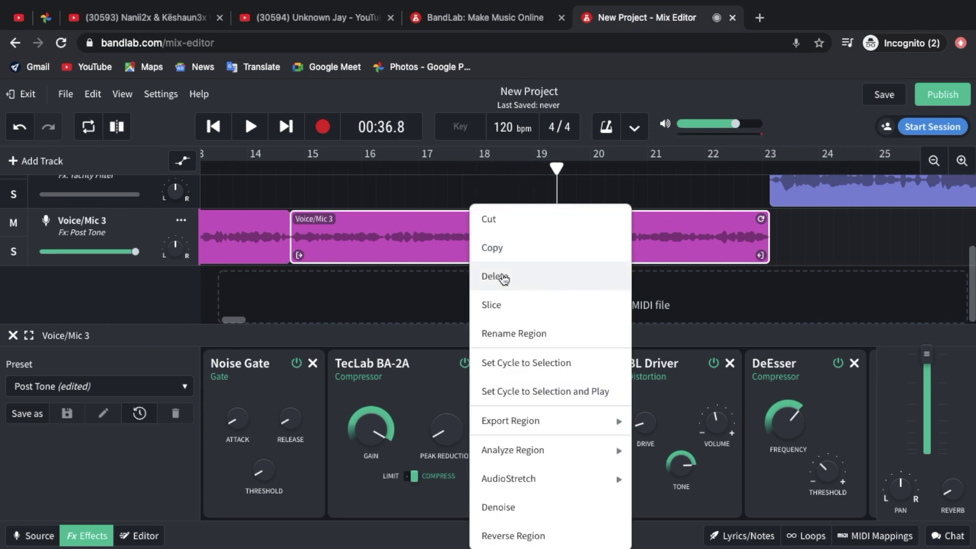
click(502, 305)
drag(466, 210, 466, 198)
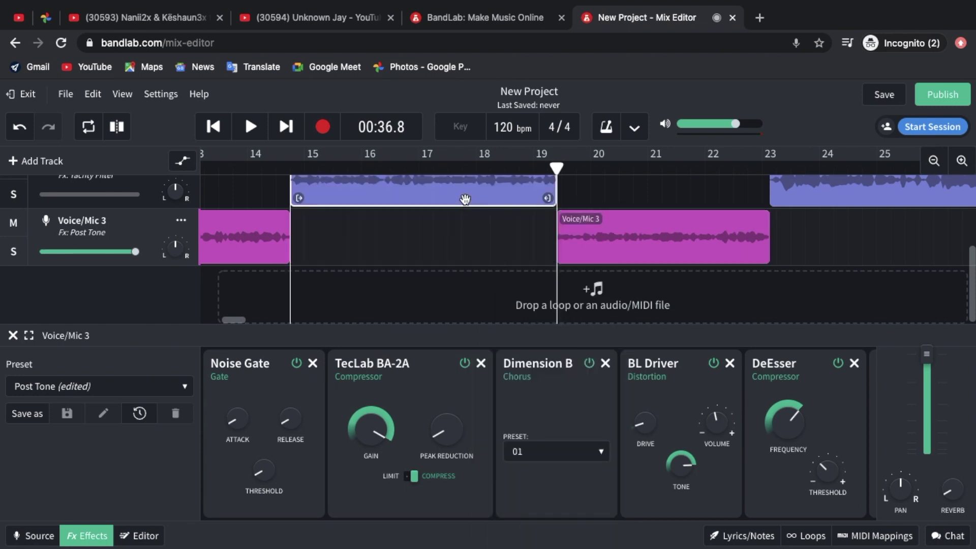
Play the song onward from 00:36.8 and look over the arrangement of regions across all tracks
key(space)
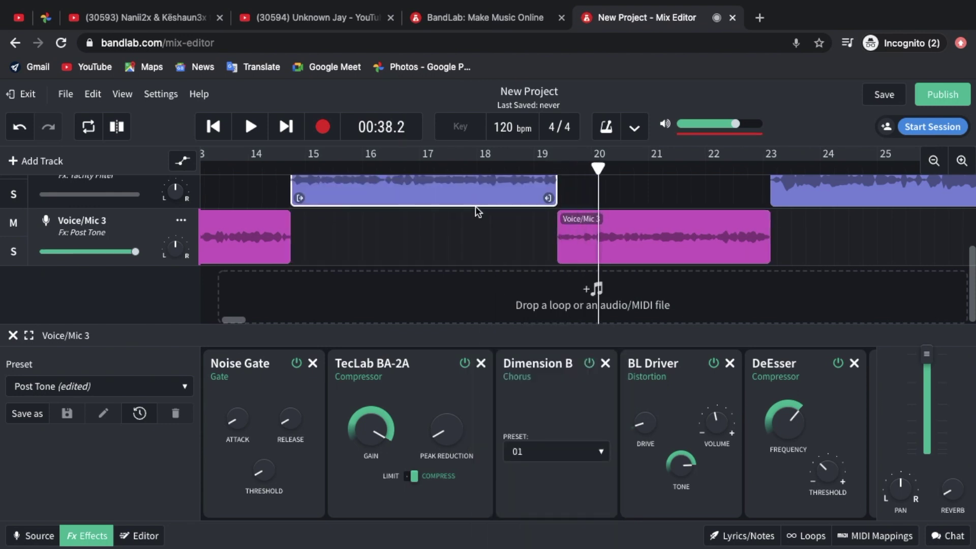
scroll(475, 206, left, 10)
scroll(475, 206, up, 3)
scroll(468, 213, up, 2)
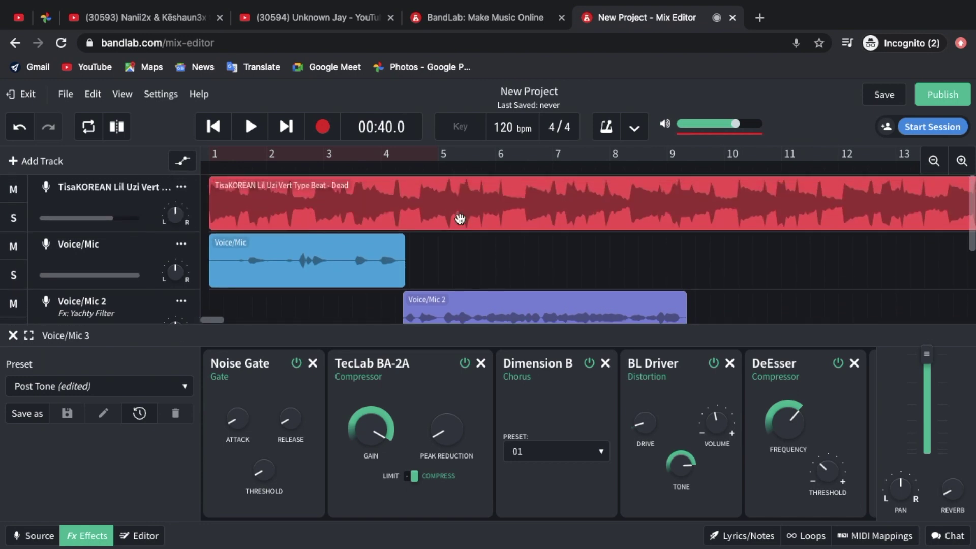
scroll(459, 217, down, 6)
scroll(459, 222, down, 1)
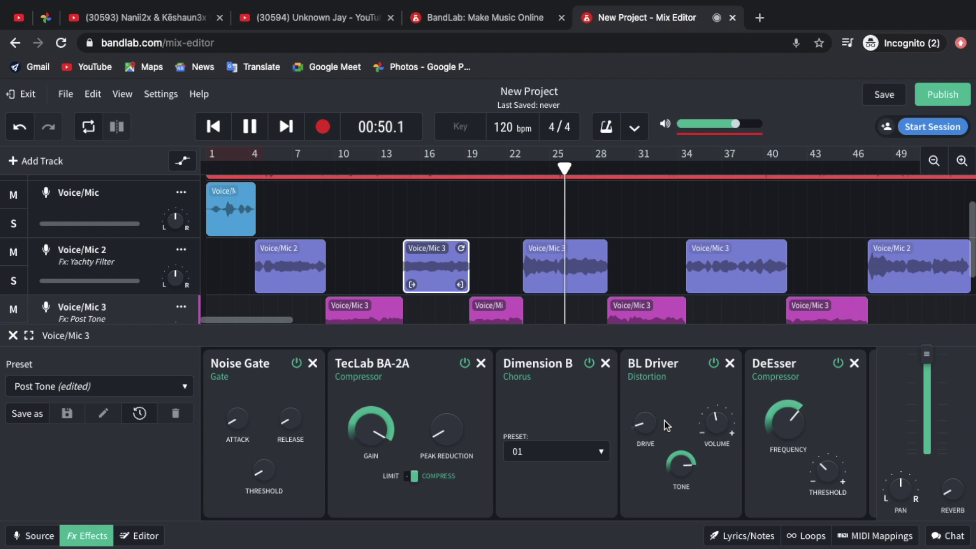
On Voice/Mic 3, lower the DeEsser frequency and BL Driver drive to minimum and raise the BL Driver tone and volume to maximum
mouse_move(802, 444)
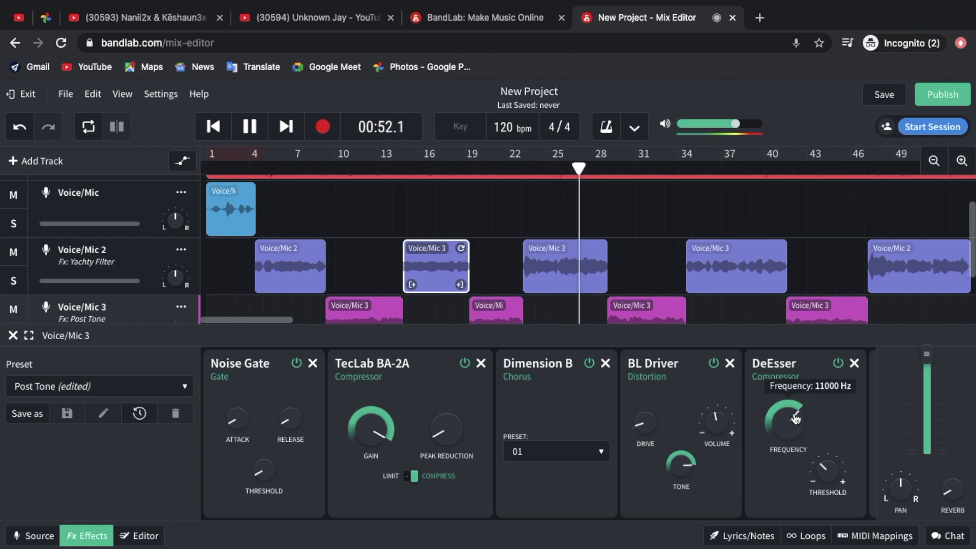
drag(762, 409, 716, 513)
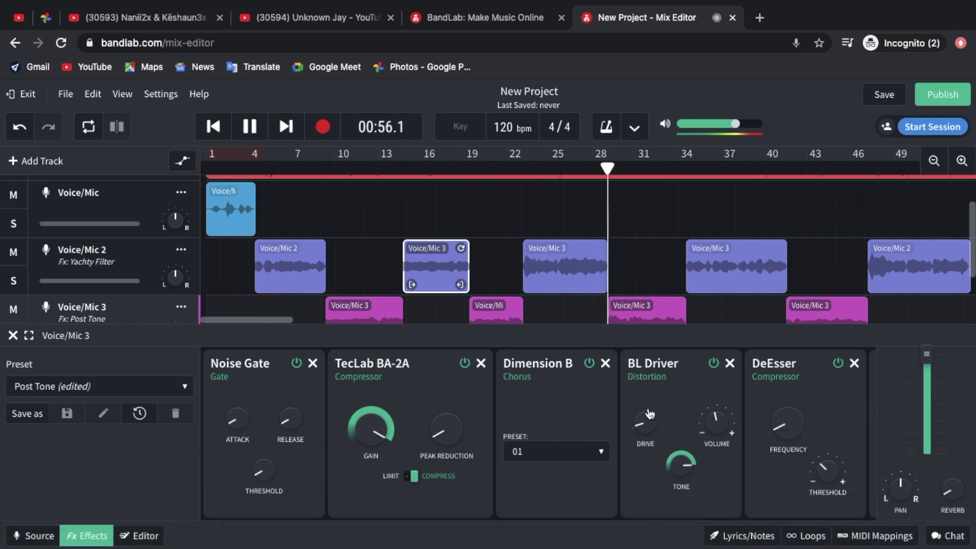
drag(682, 463, 640, 432)
mouse_move(715, 429)
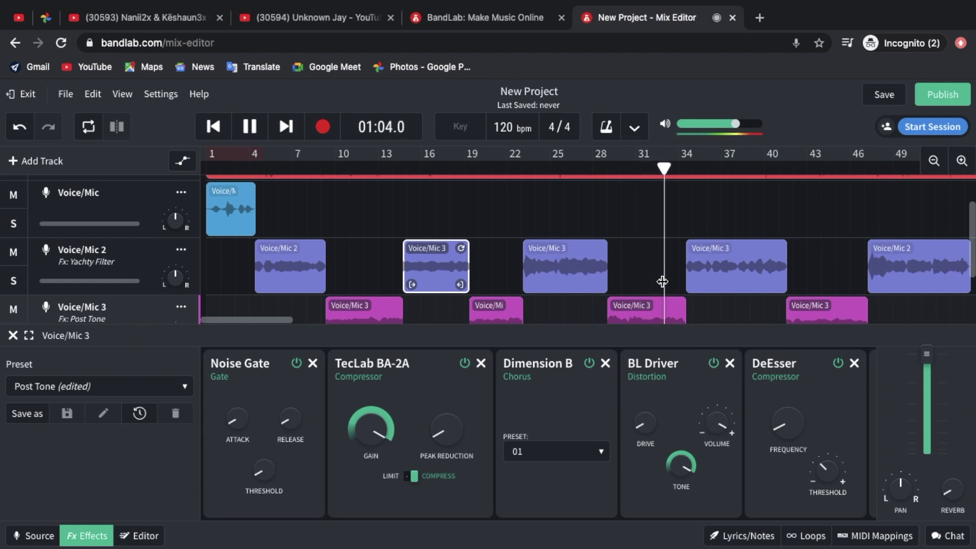
Raise the Graphic EQ level to about +10 dB, and set the Studio Reverb mix to minimum and its color and size to maximum
scroll(684, 498, right, 5)
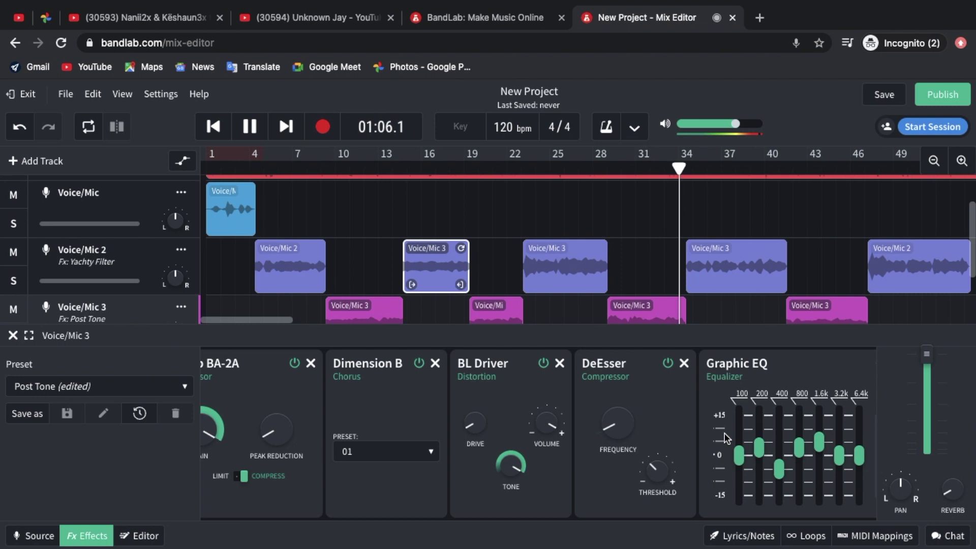
drag(779, 454, 779, 423)
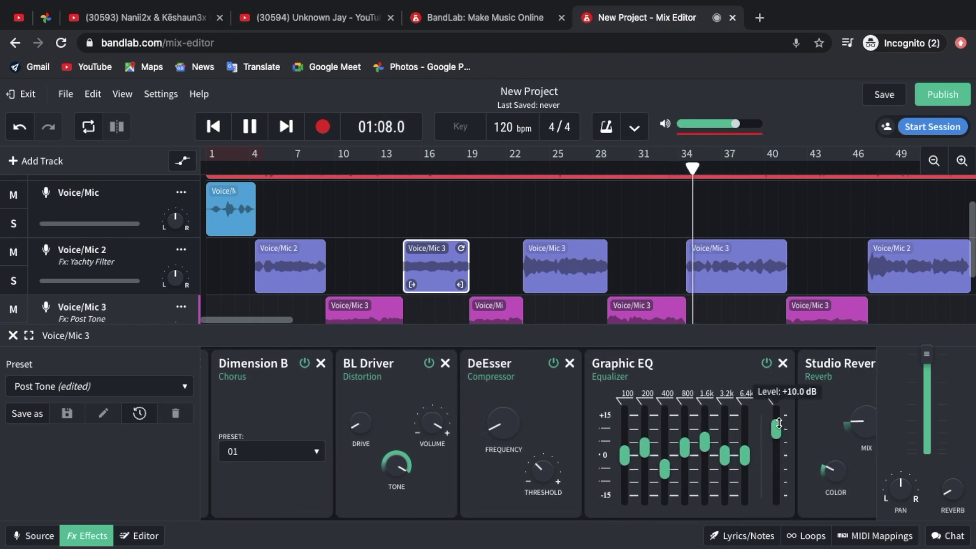
scroll(778, 420, right, 3)
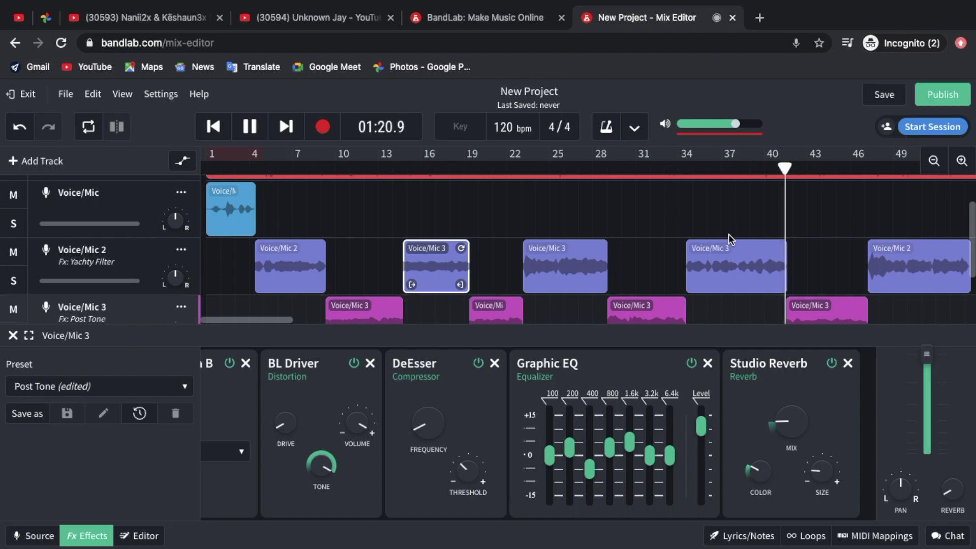
drag(792, 422, 754, 387)
mouse_move(764, 467)
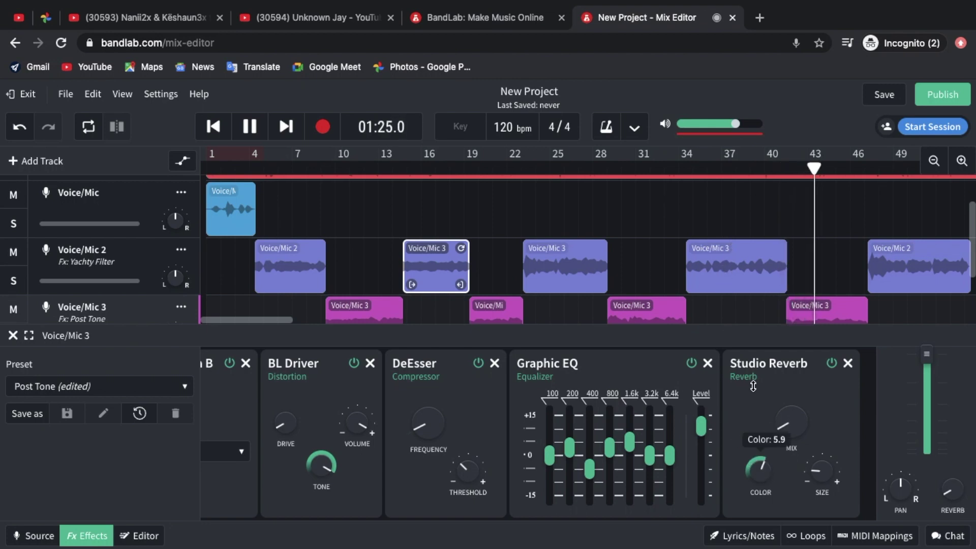
drag(751, 330, 788, 377)
drag(822, 470, 812, 361)
drag(800, 297, 783, 213)
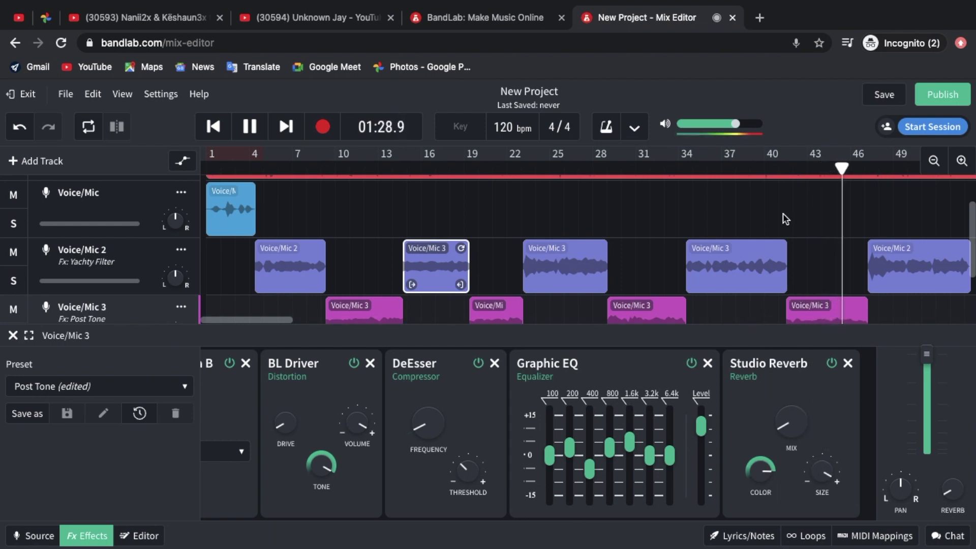
scroll(792, 363, right, 3)
scroll(791, 364, left, 2)
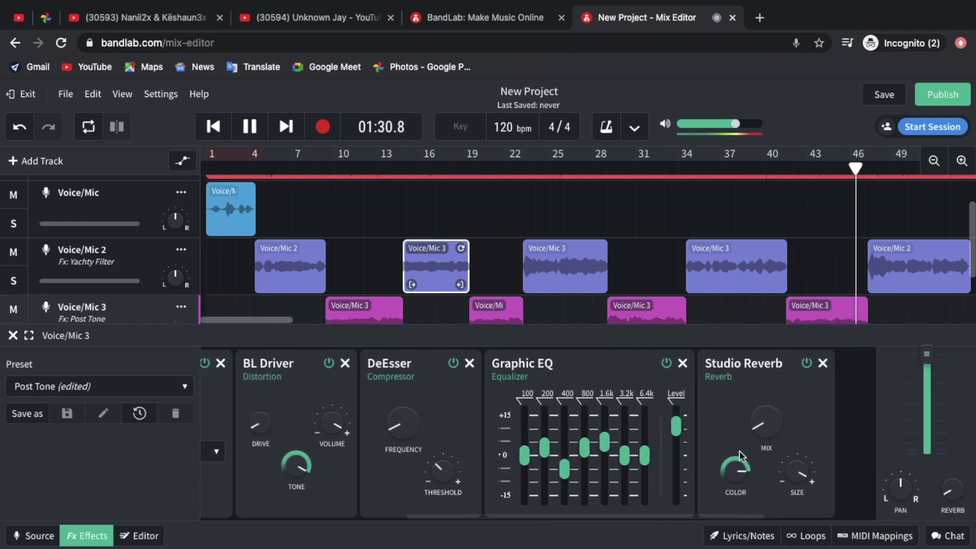
drag(739, 450, 758, 525)
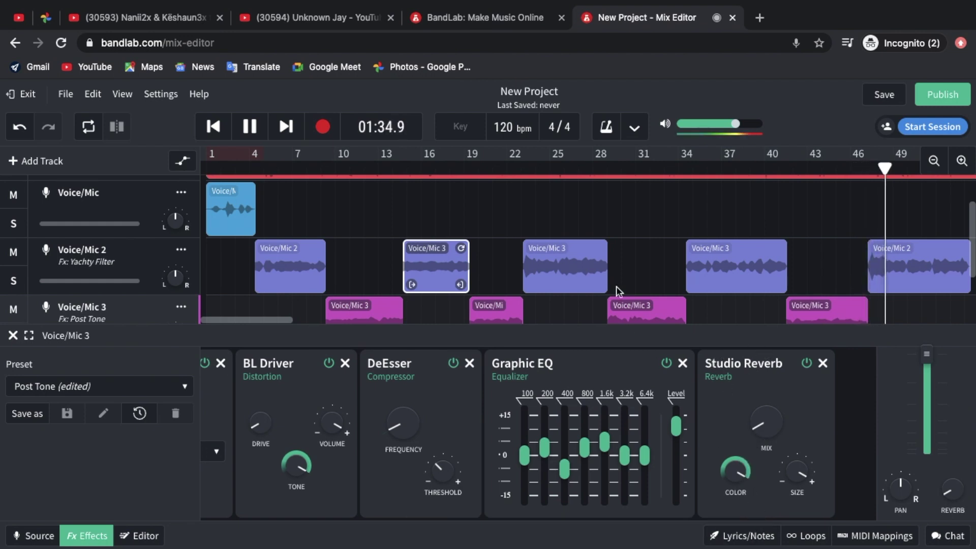
Close the Voice/Mic 3 effects and restart playback from the beginning of the song
scroll(616, 286, right, 4)
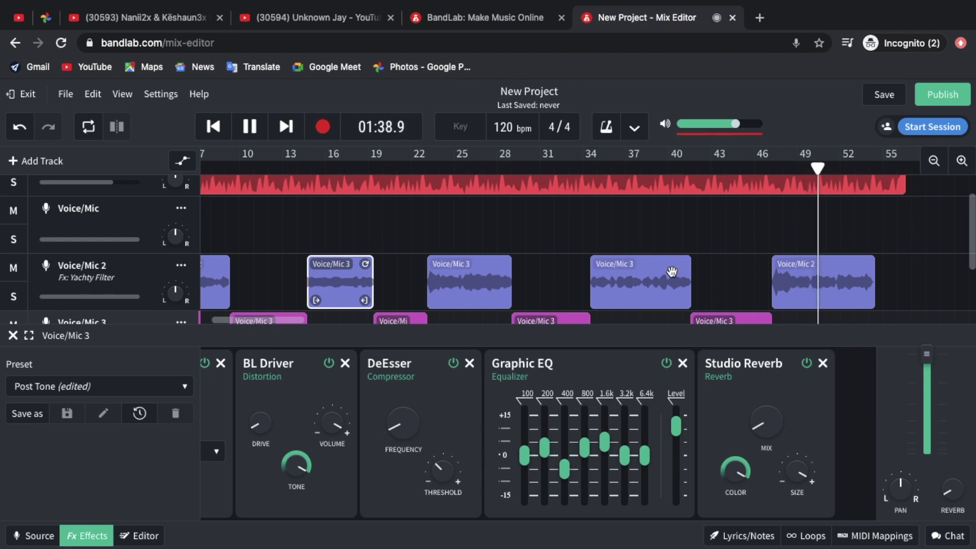
click(12, 336)
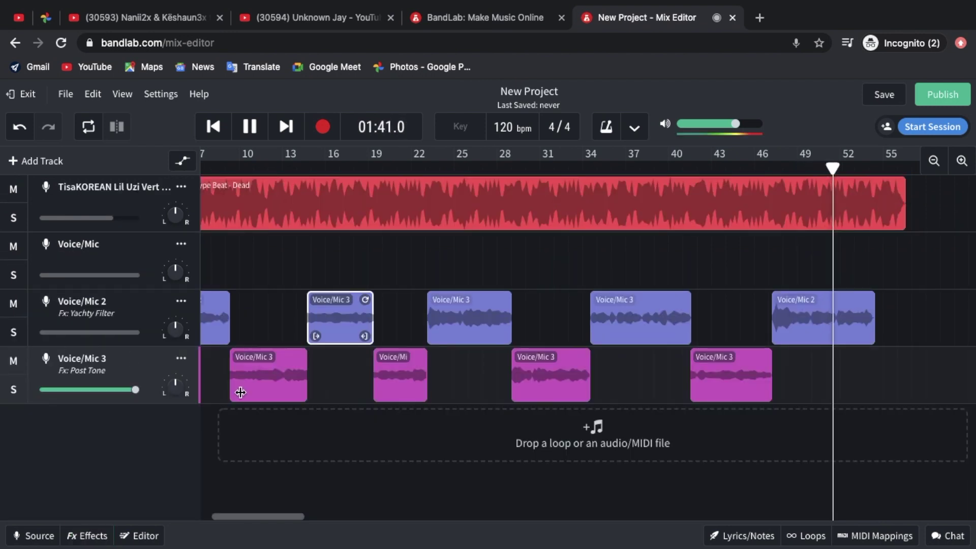
scroll(240, 391, left, 4)
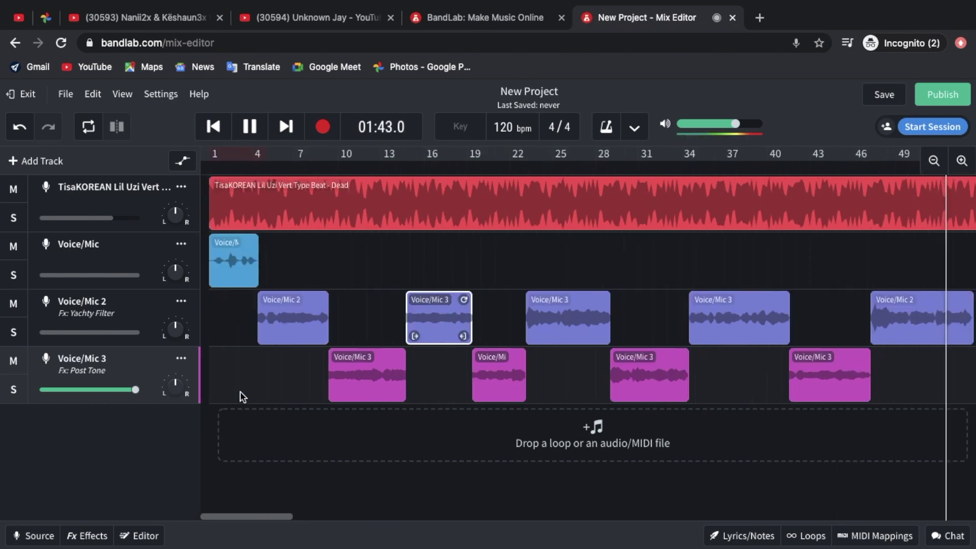
click(208, 170)
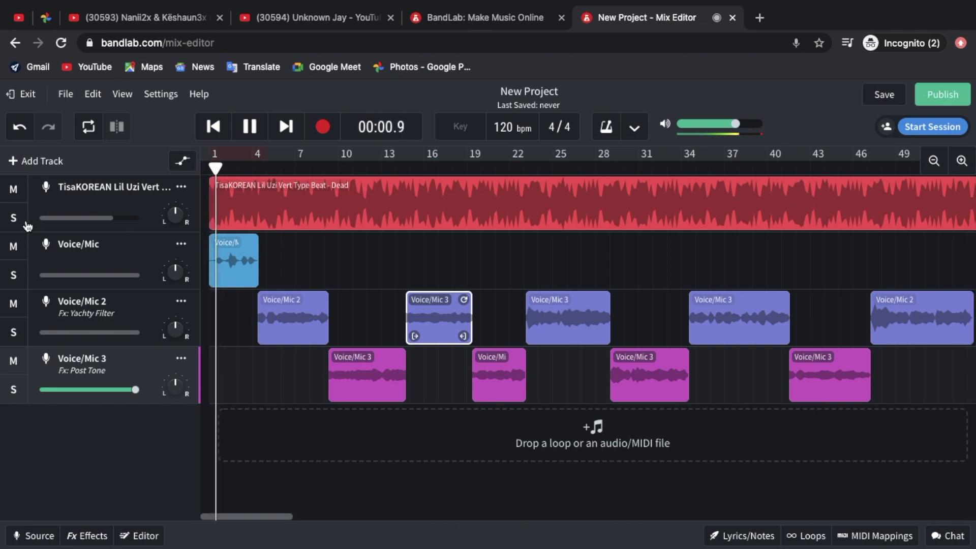
Mute the TisaKOREAN beat track and select the Voice/Mic track, stopping playback
click(15, 191)
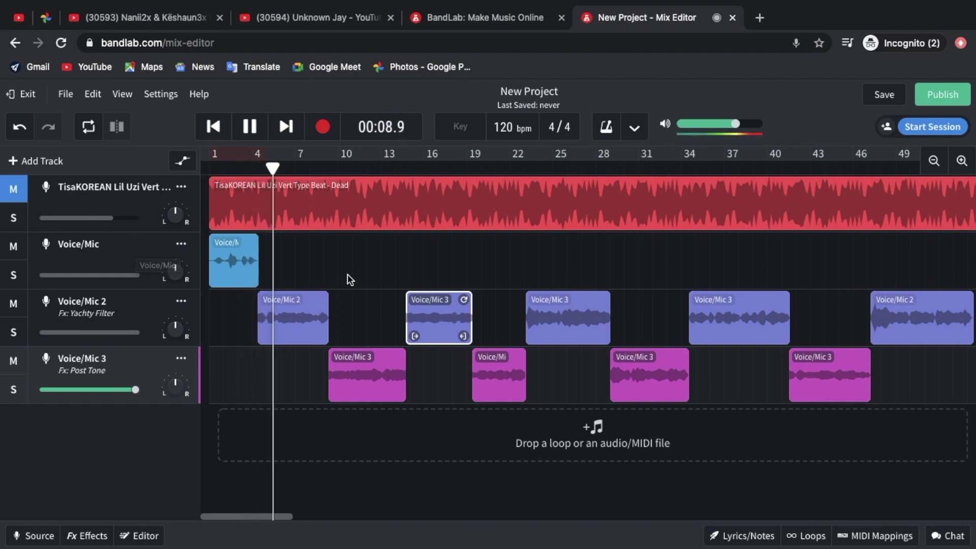
click(324, 268)
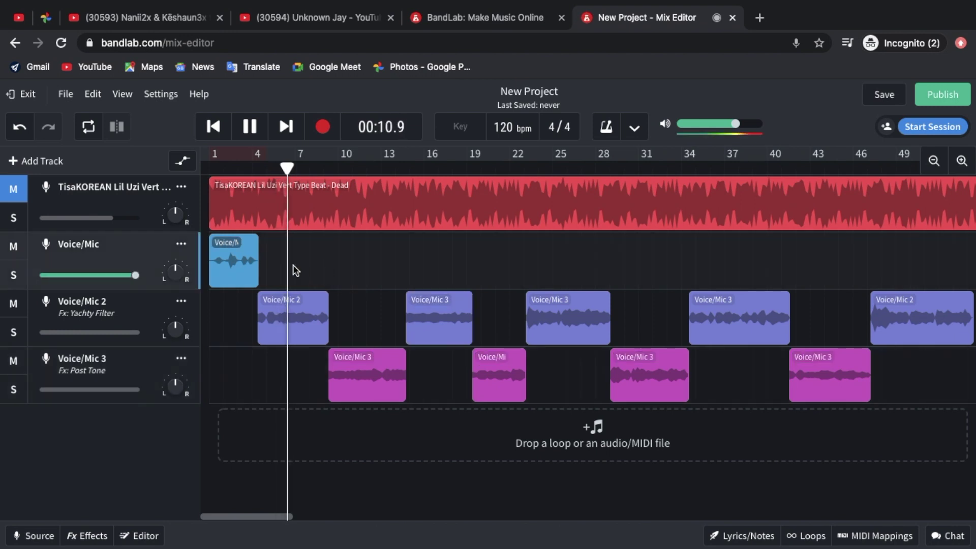
key(space)
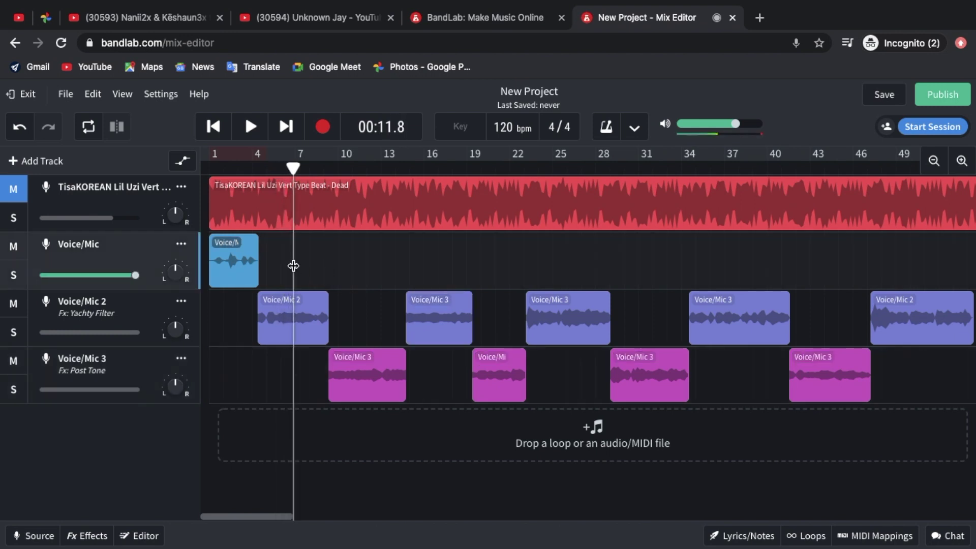
Record a new take on the Voice/Mic track from the beginning of the song to just after bar 55
click(210, 168)
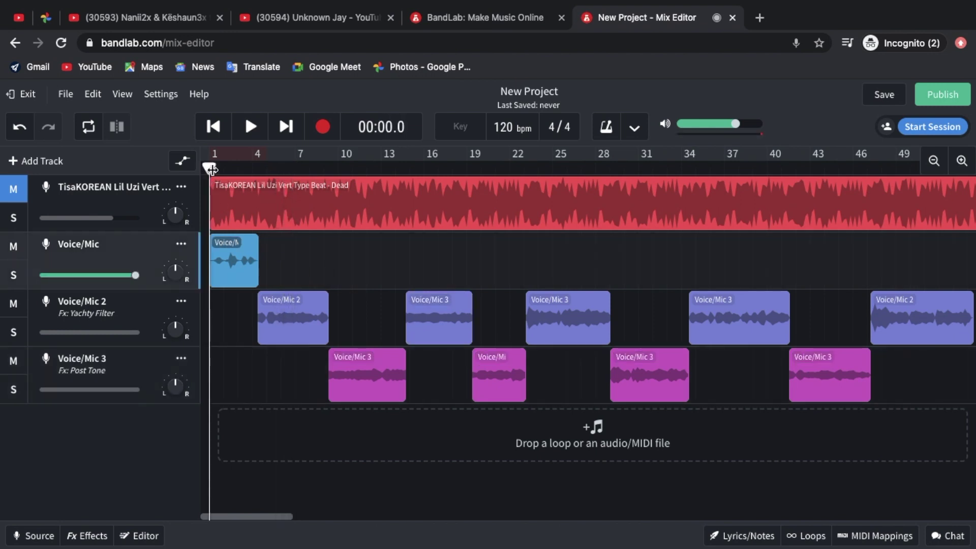
key(space)
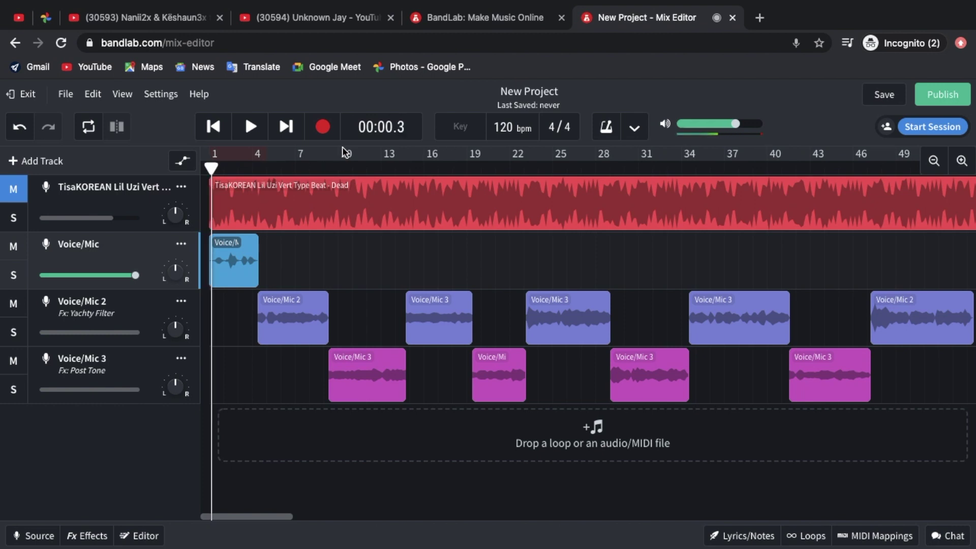
click(326, 127)
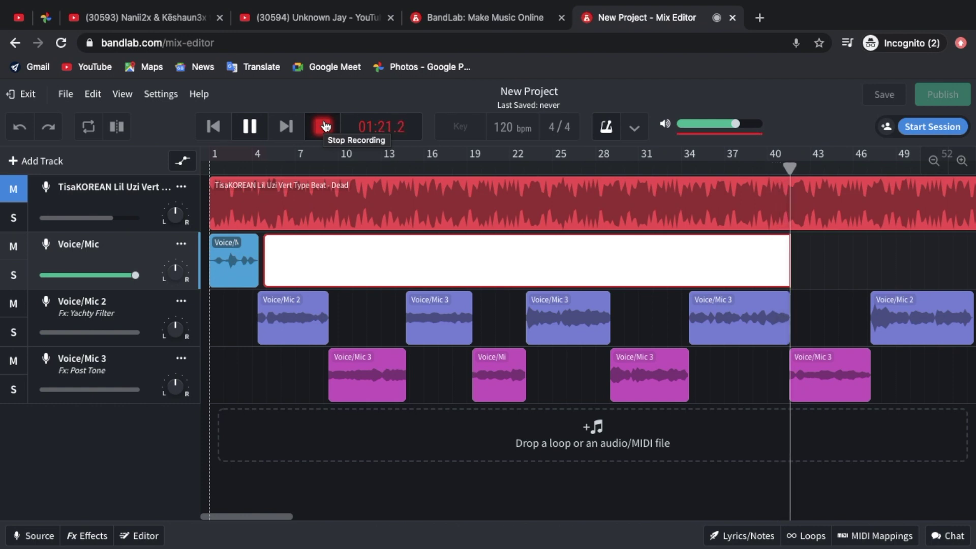
scroll(424, 224, right, 5)
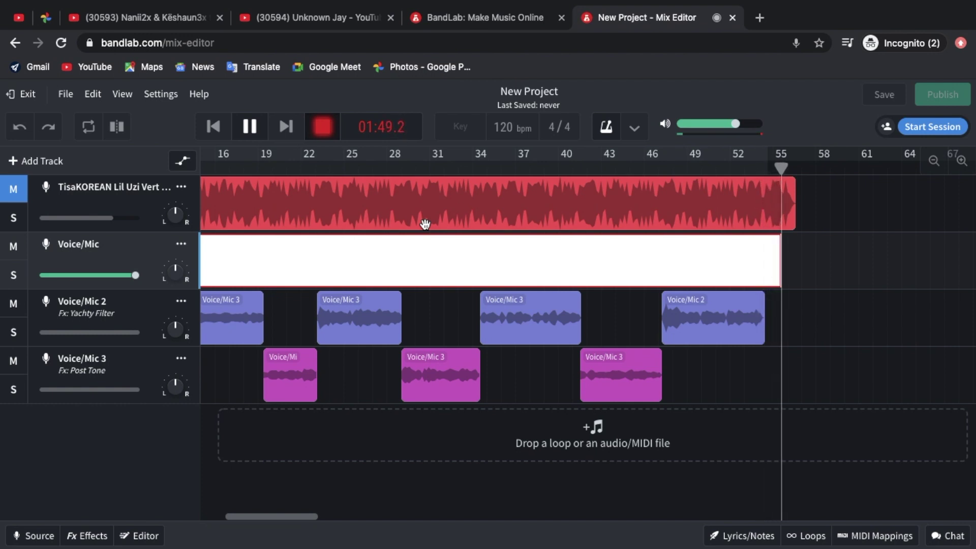
key(space)
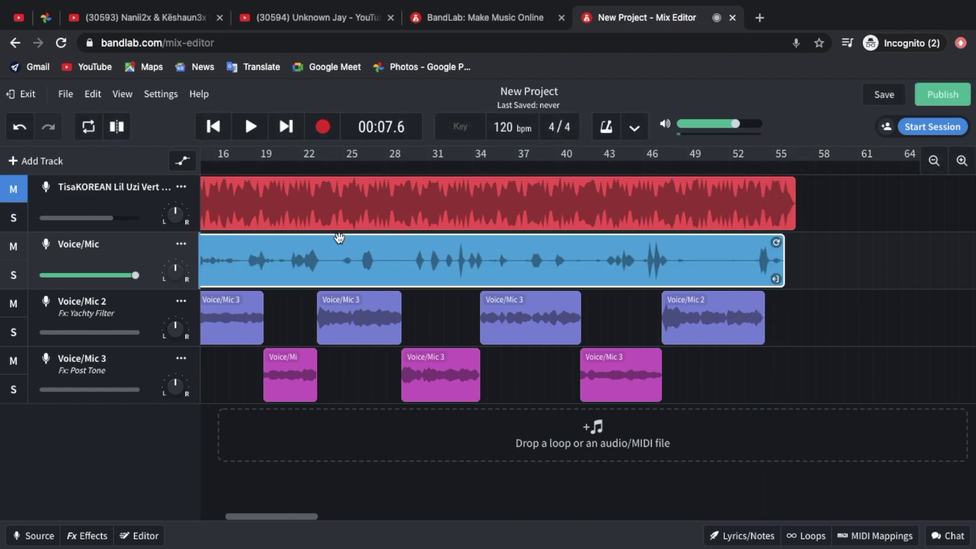
Apply the Scotty Tone effect preset to the Voice/Mic 3 track
scroll(363, 290, left, 10)
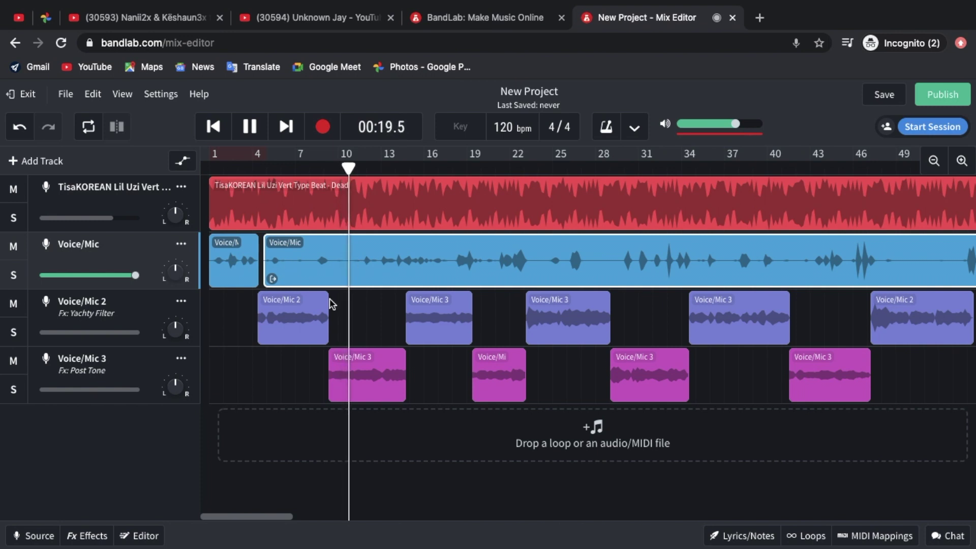
mouse_move(179, 390)
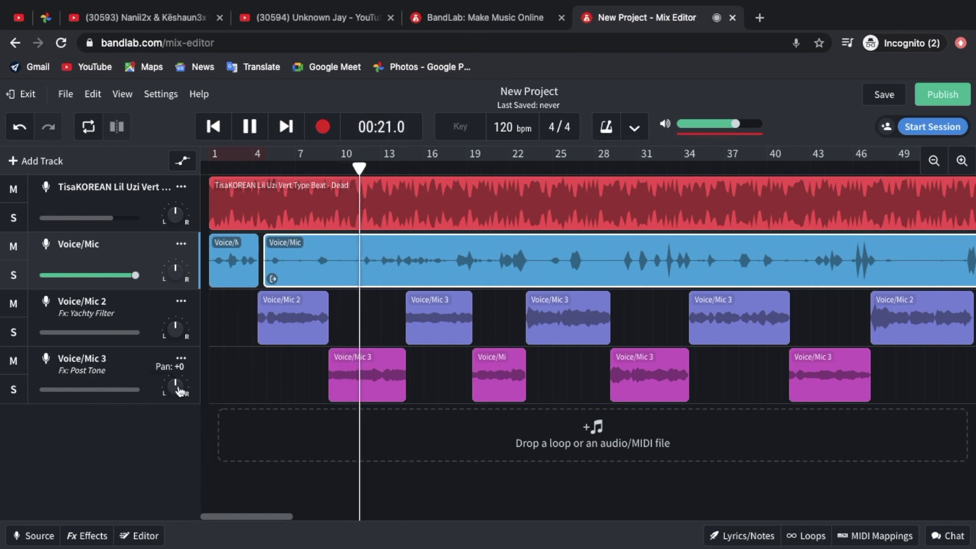
click(147, 380)
click(81, 535)
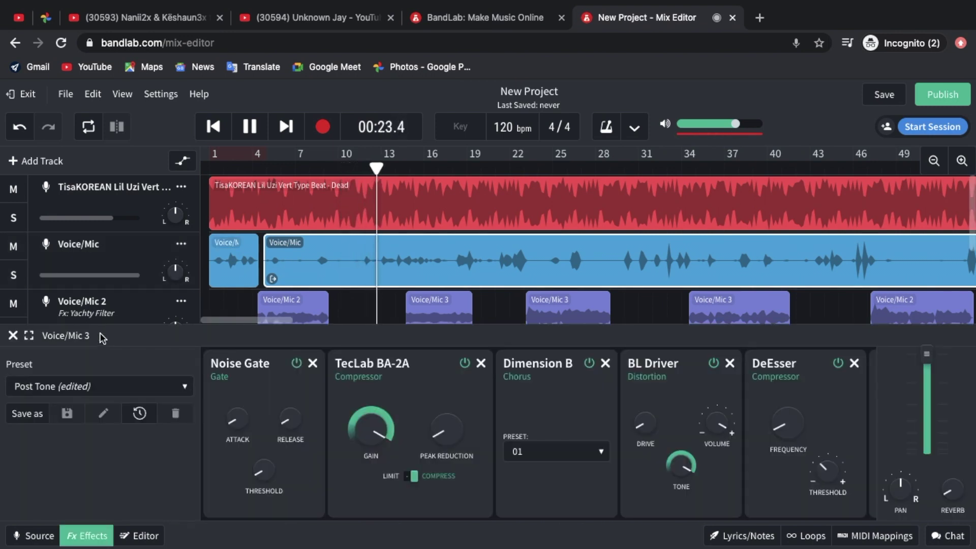
click(94, 391)
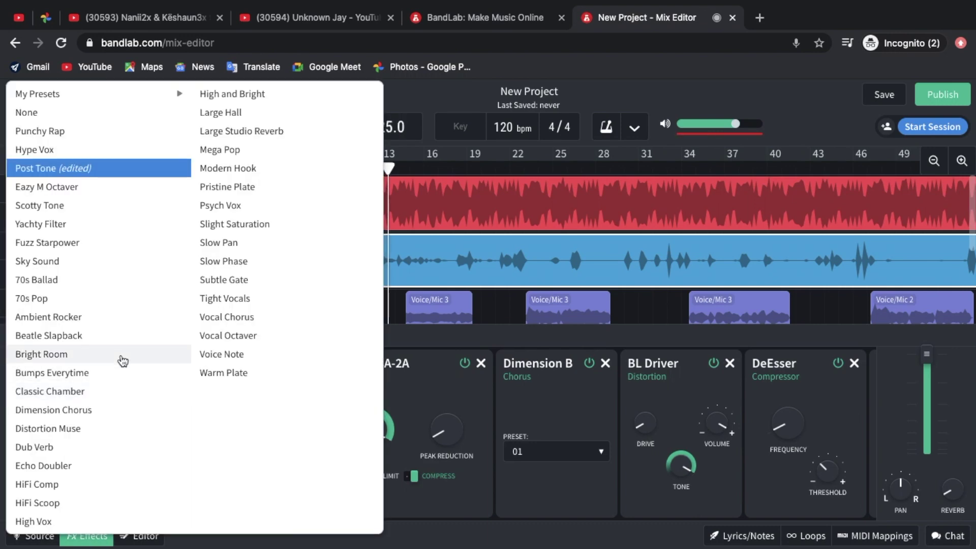
click(96, 209)
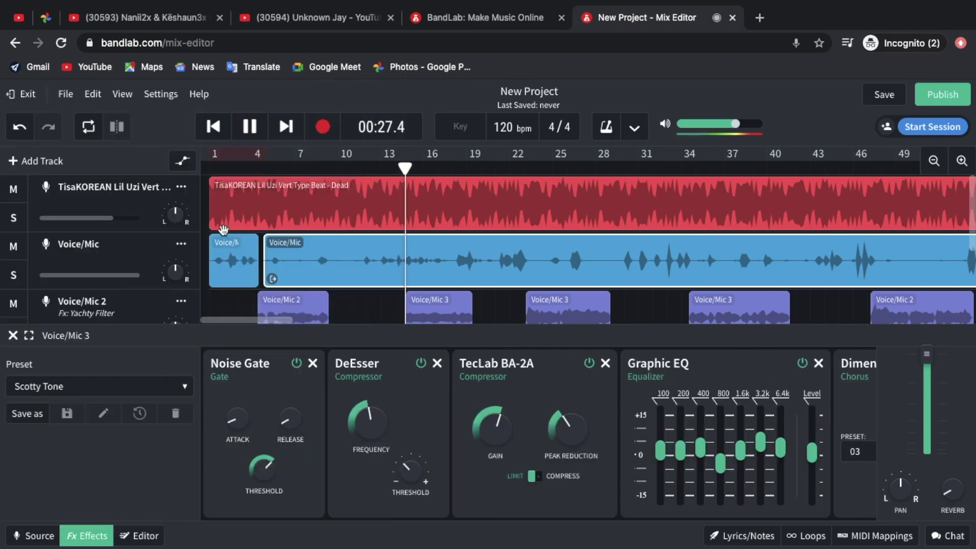
Set Voice/Mic 3's compressor gain to maximum, DeEsser frequency, gate threshold and peak reduction to minimum, and Graphic EQ level to +8.0 dB
mouse_move(488, 438)
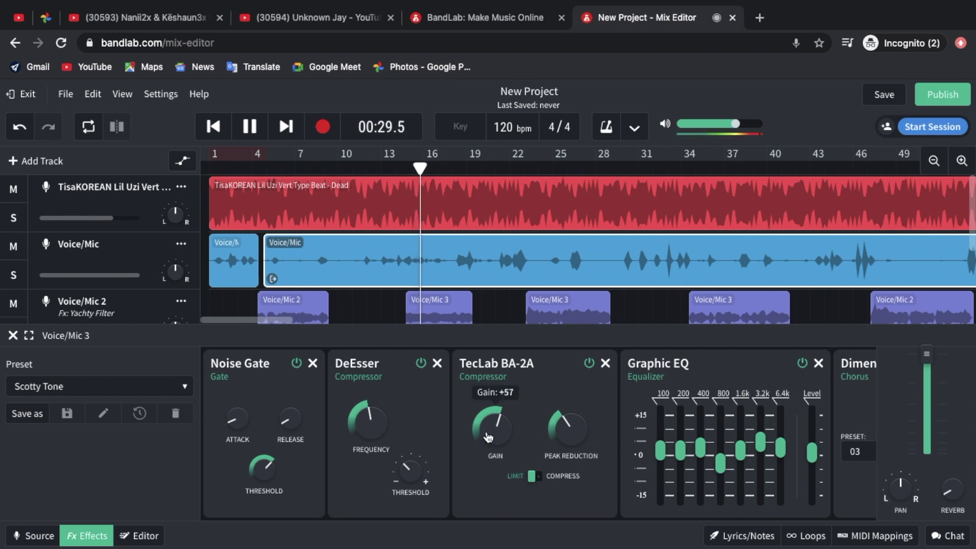
drag(494, 420, 490, 366)
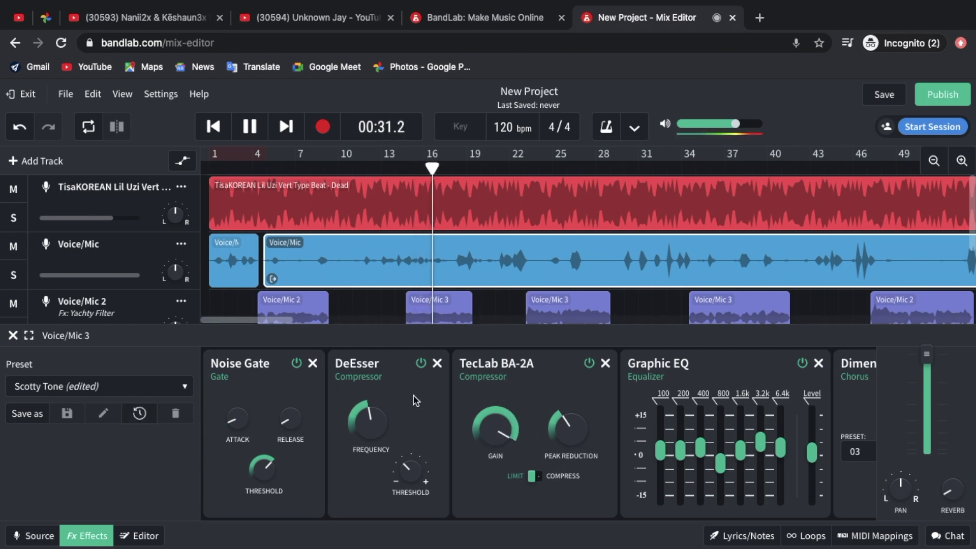
mouse_move(380, 421)
drag(302, 535, 302, 544)
mouse_move(272, 478)
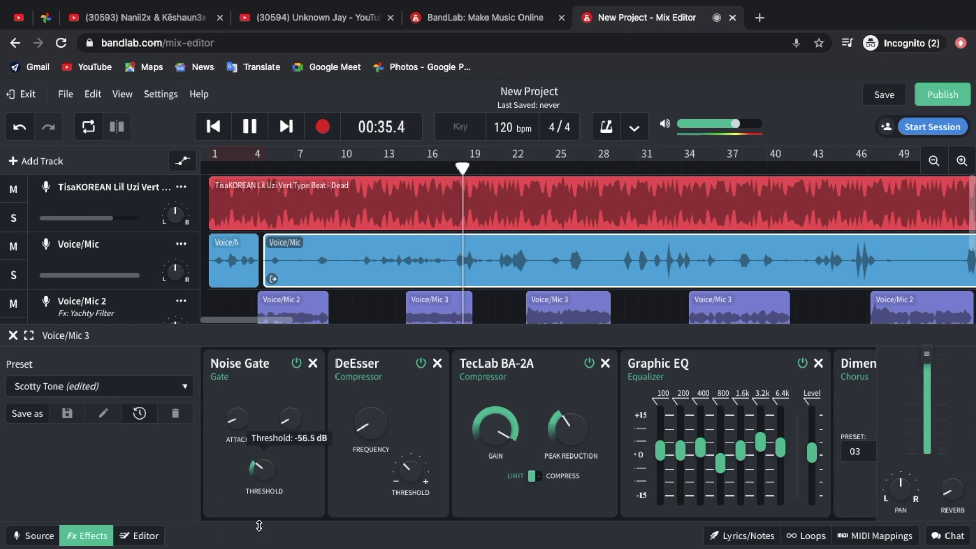
drag(259, 525, 259, 548)
drag(570, 430, 617, 495)
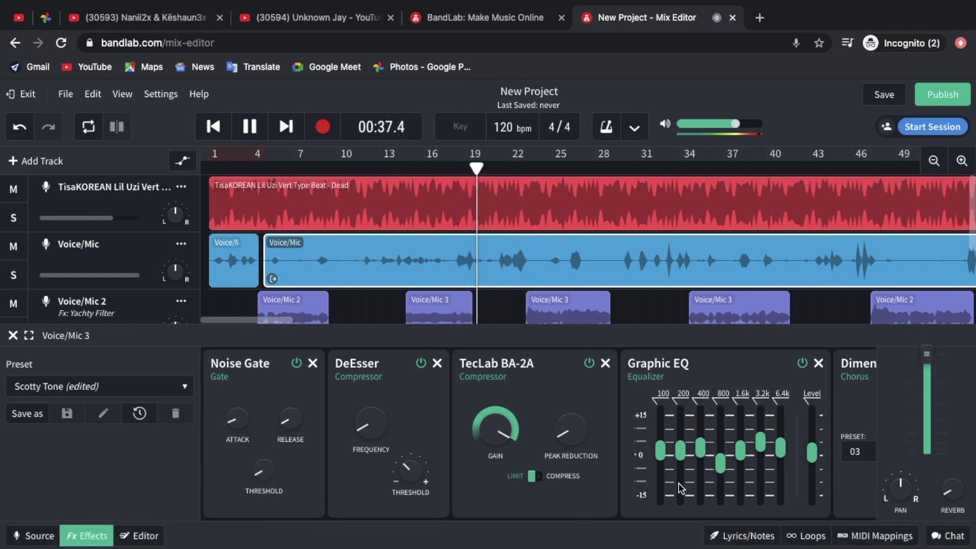
drag(813, 452, 815, 437)
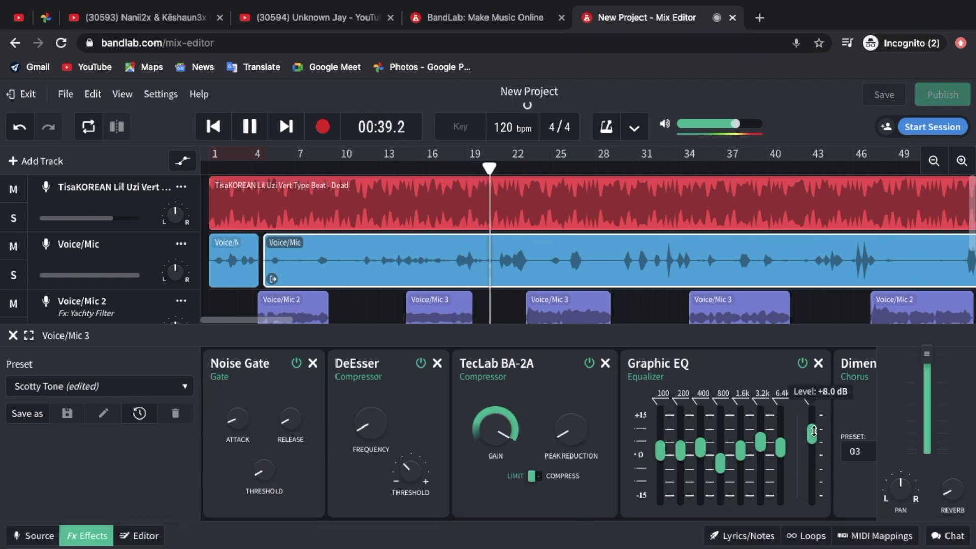
Apply the Fuzz Starpower preset to the Voice/Mic track and raise its Graphic EQ level to +14.0 dB
click(116, 267)
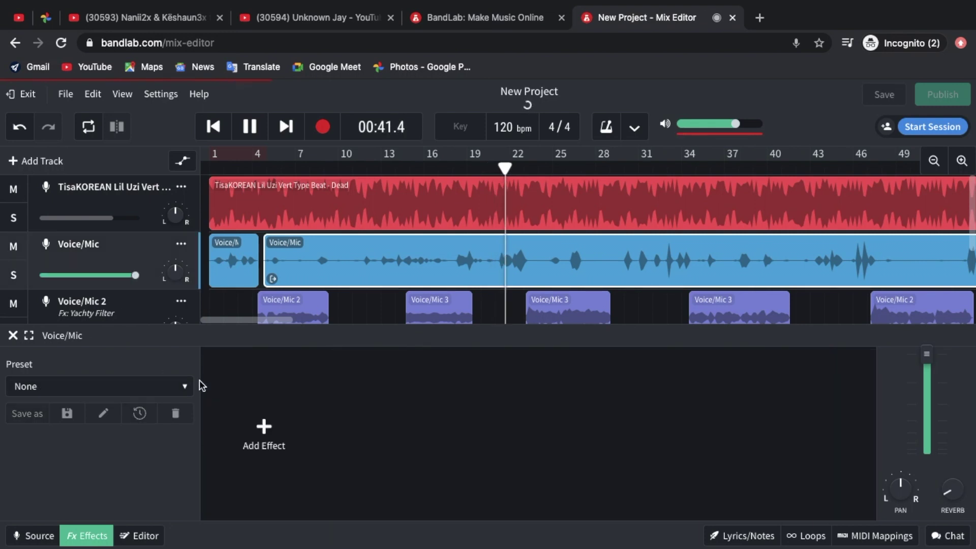
click(162, 389)
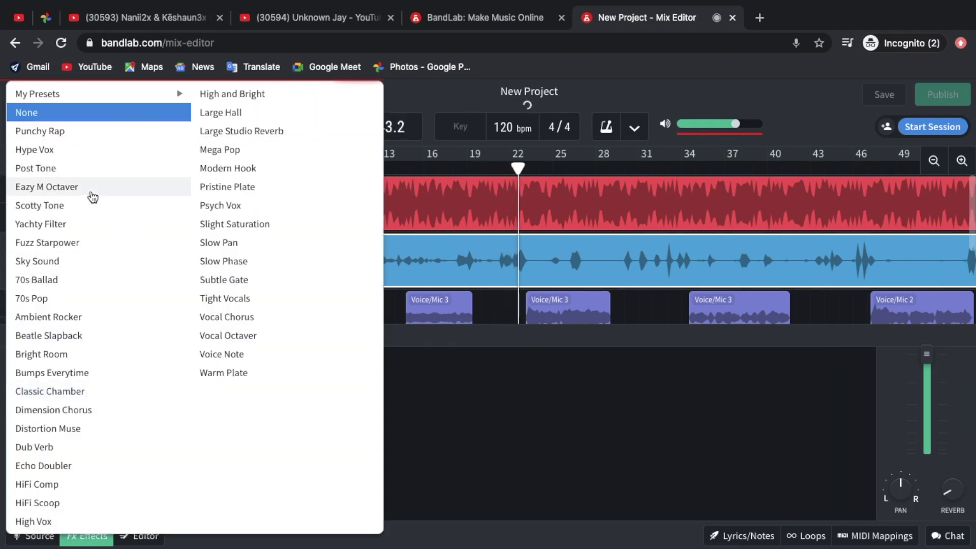
click(118, 248)
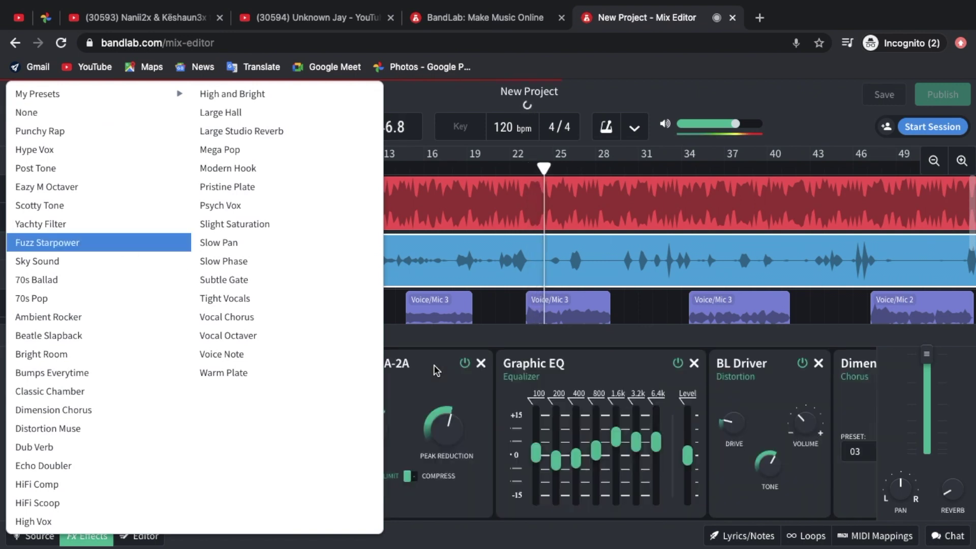
drag(687, 459, 691, 410)
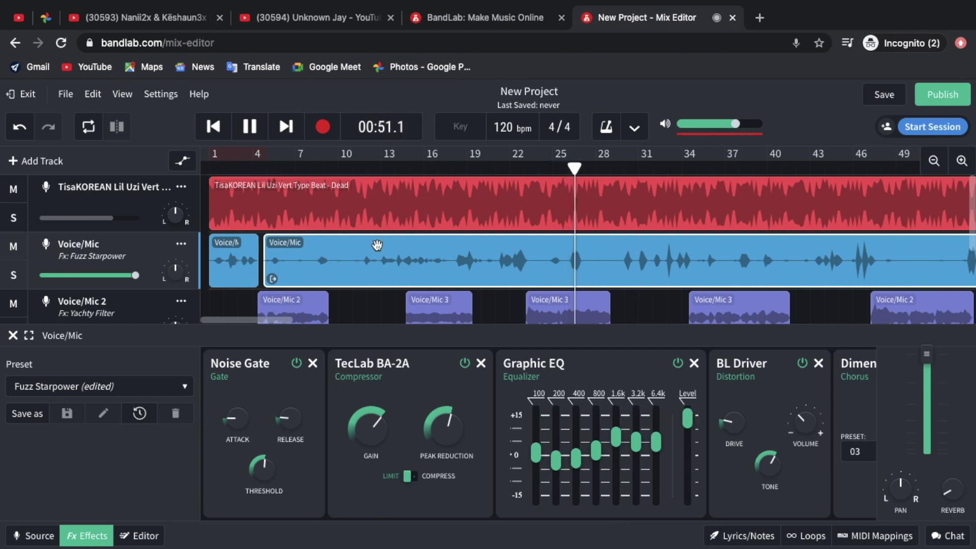
Lower the Voice/Mic Noise Gate threshold, and set the TecLab BA-2A gain to maximum and peak reduction to minimum
mouse_move(267, 463)
drag(224, 547, 224, 548)
drag(370, 430, 375, 317)
drag(445, 430, 446, 503)
mouse_move(686, 456)
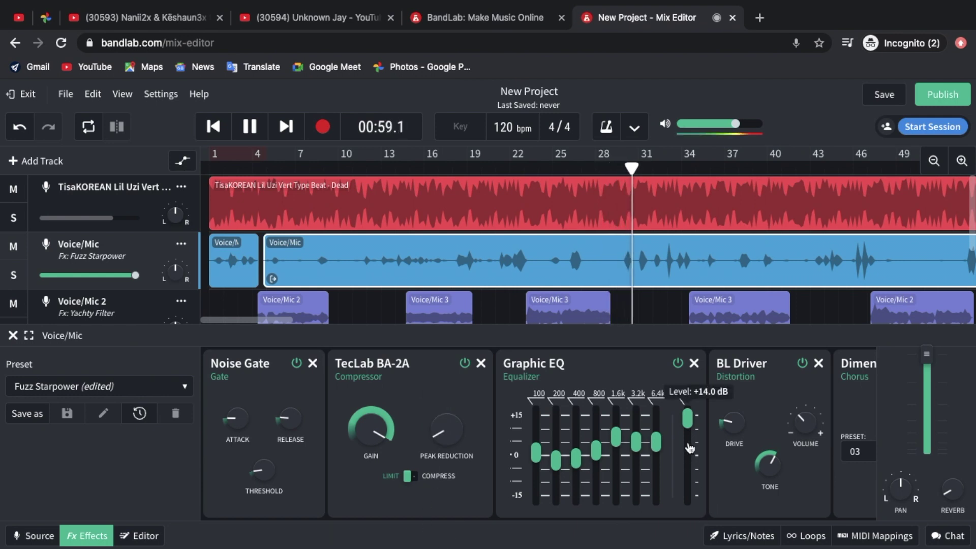
Set the BL Driver tone and drive to minimum, and adjust the Graphic EQ level to about +15 dB
scroll(654, 283, down, 3)
scroll(654, 283, right, 2)
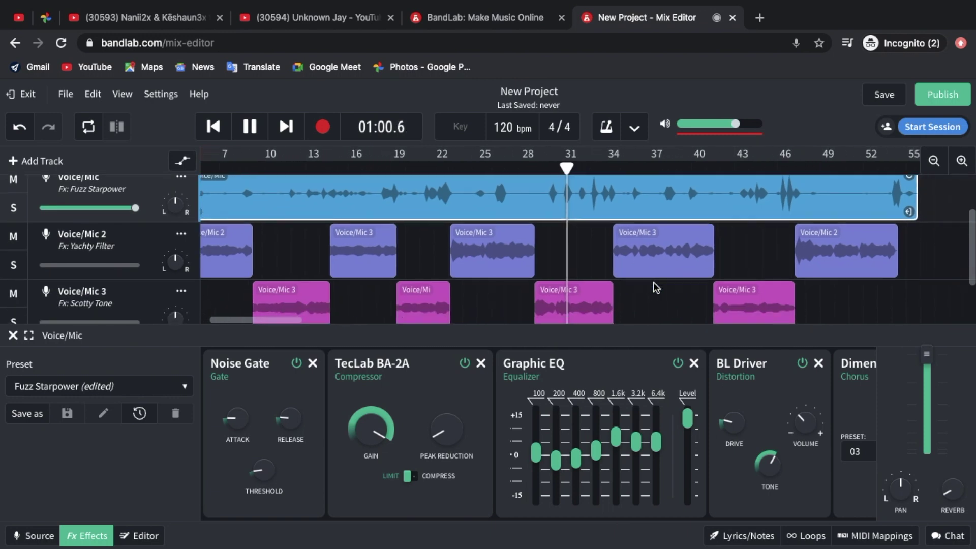
scroll(654, 282, up, 1)
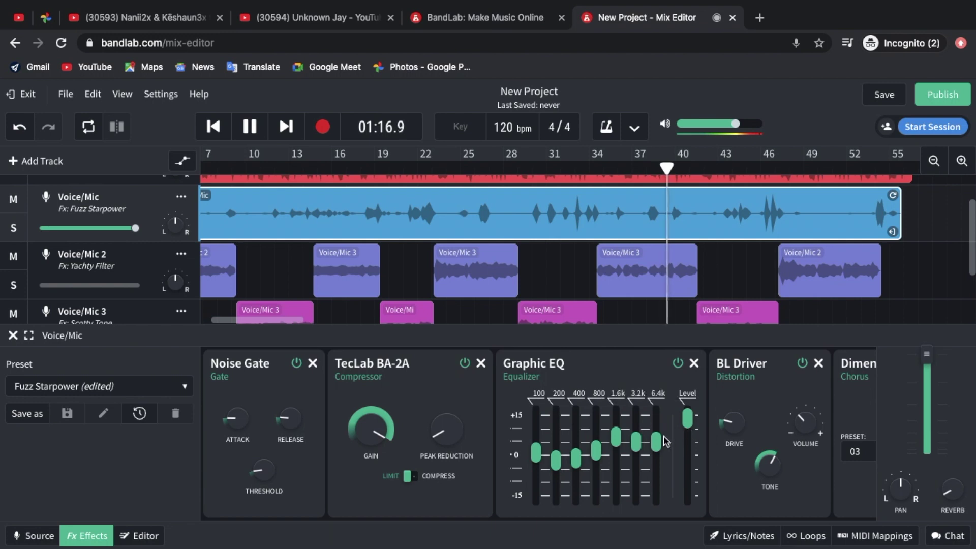
drag(690, 422, 688, 448)
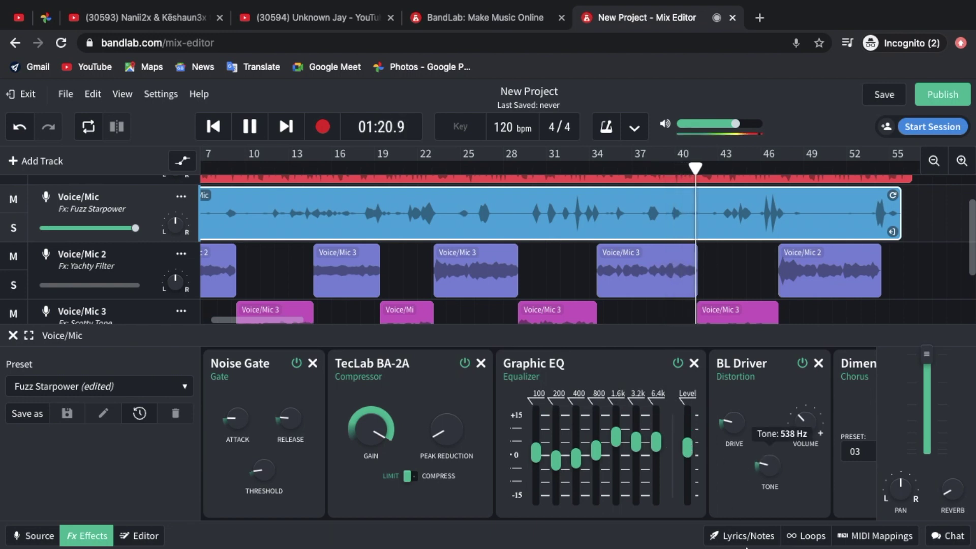
drag(769, 465, 775, 513)
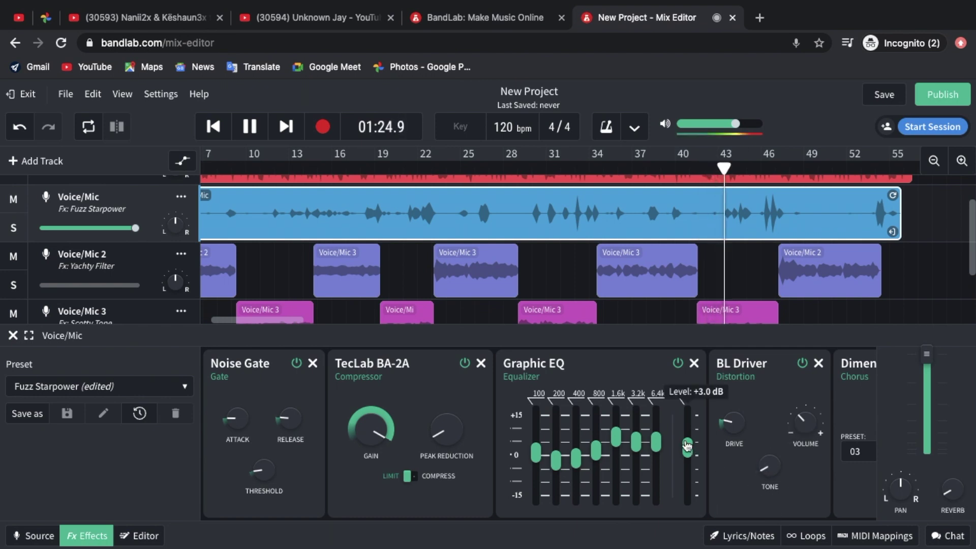
drag(687, 444, 690, 410)
mouse_move(731, 425)
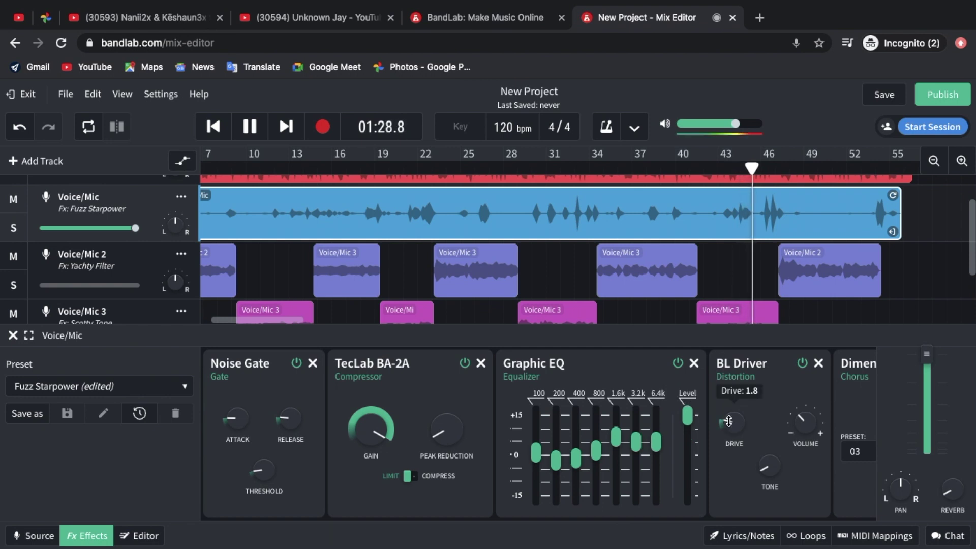
Change the Dimension B chorus preset on the Voice/Mic track to 01
scroll(732, 448, right, 3)
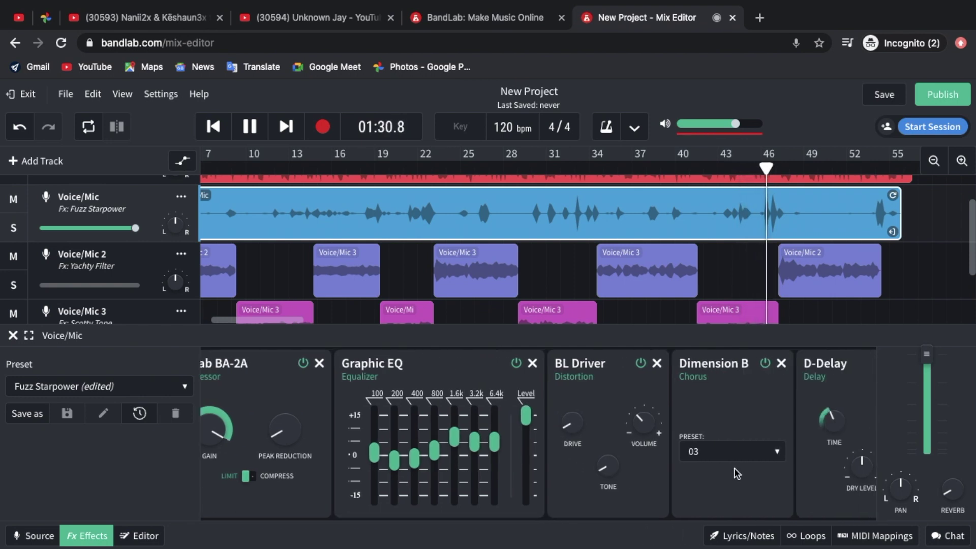
click(742, 451)
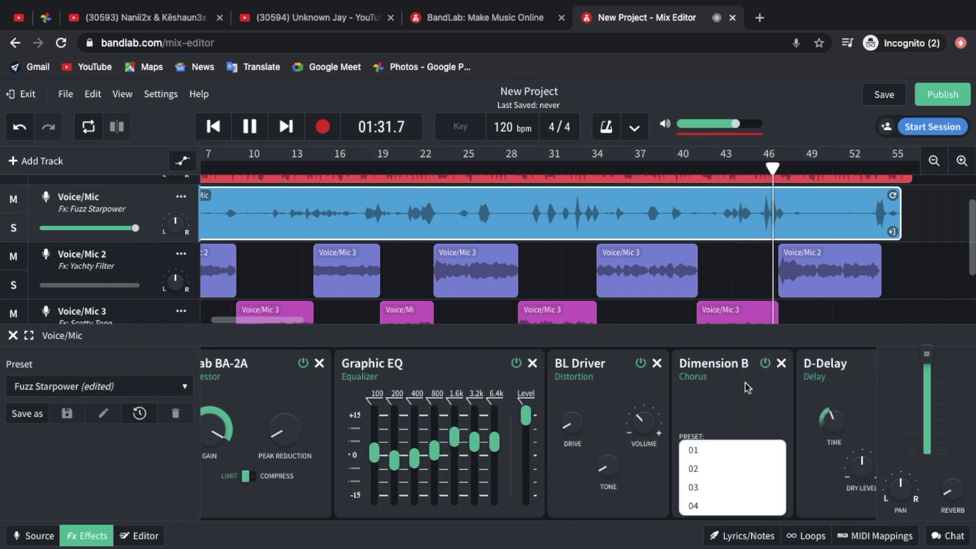
click(743, 451)
scroll(745, 452, right, 1)
Set the D-Delay time to minimum, reduce its feedback to about 15 %, and lower the effect level
mouse_move(756, 430)
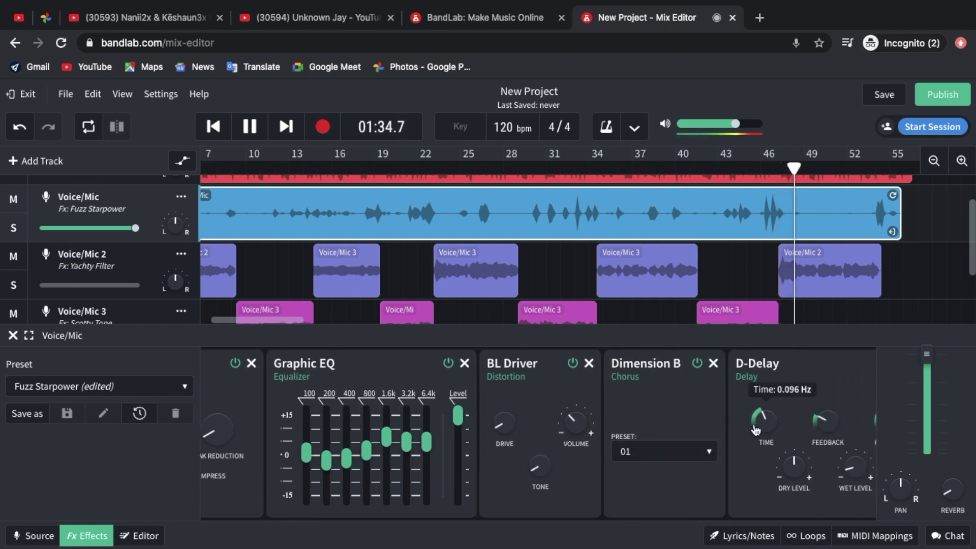
drag(763, 503, 746, 431)
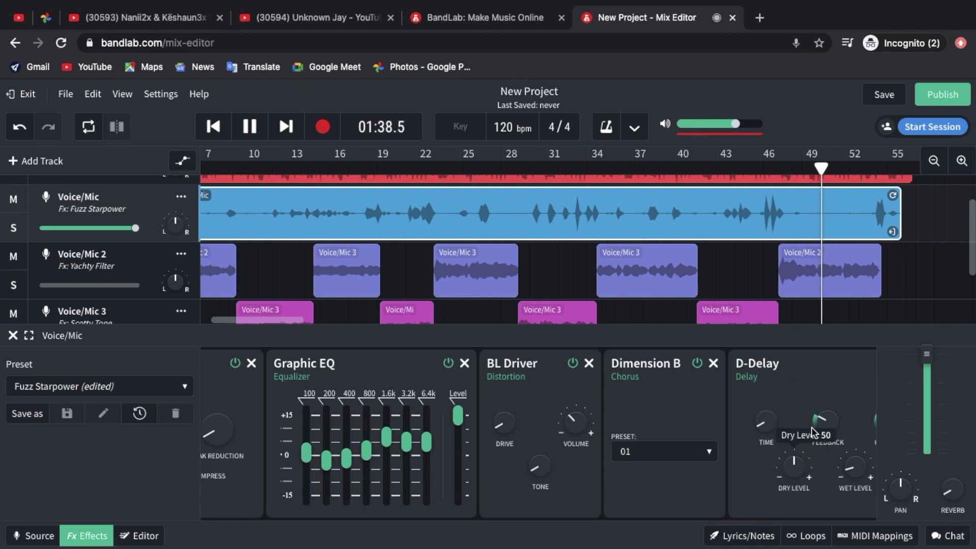
mouse_move(814, 433)
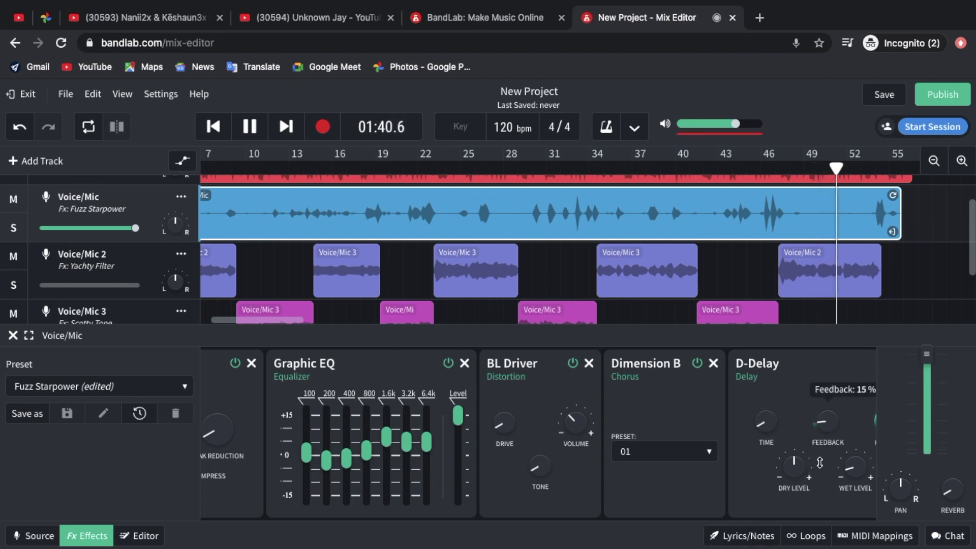
scroll(804, 435, right, 3)
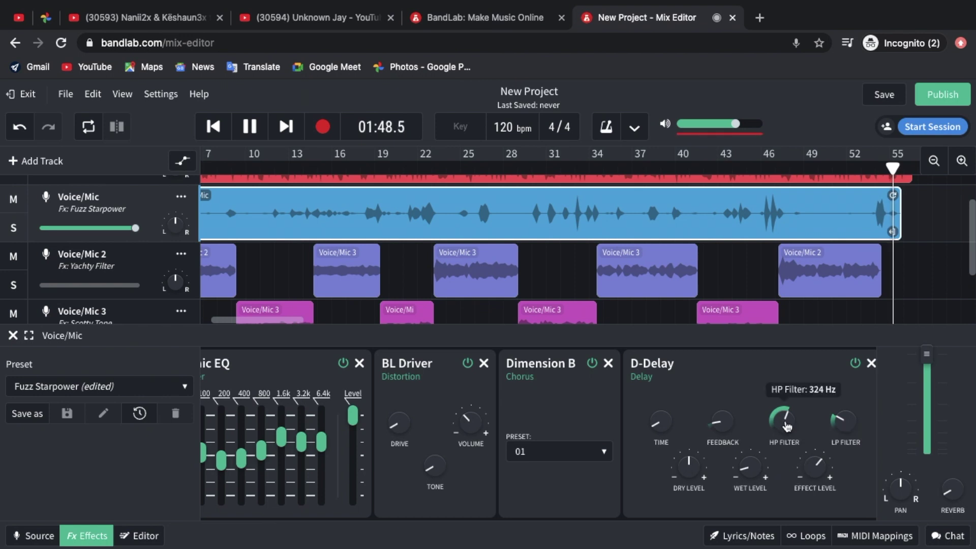
mouse_move(811, 464)
drag(783, 499, 784, 509)
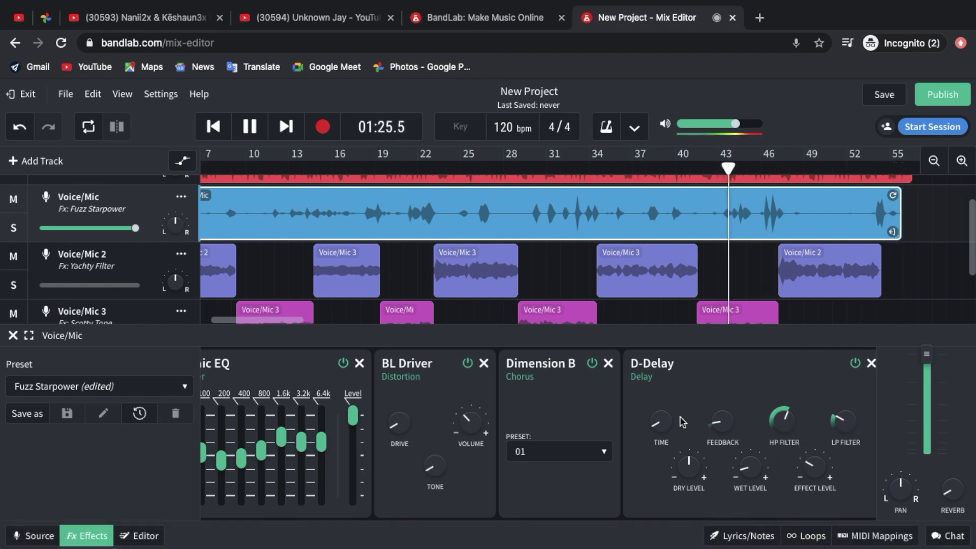
mouse_move(664, 421)
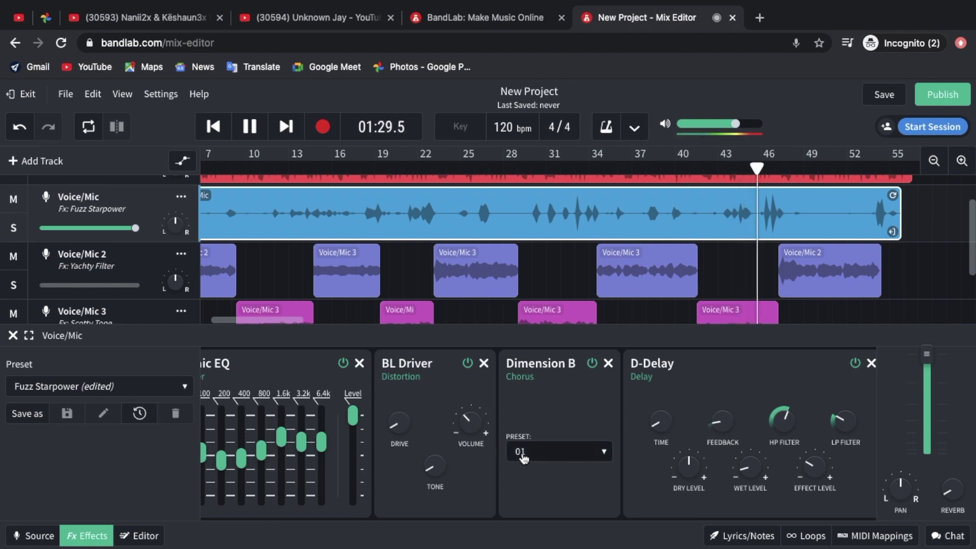
Turn the BL Driver tone up to maximum and raise its volume
mouse_move(428, 466)
drag(425, 367, 409, 239)
mouse_move(470, 421)
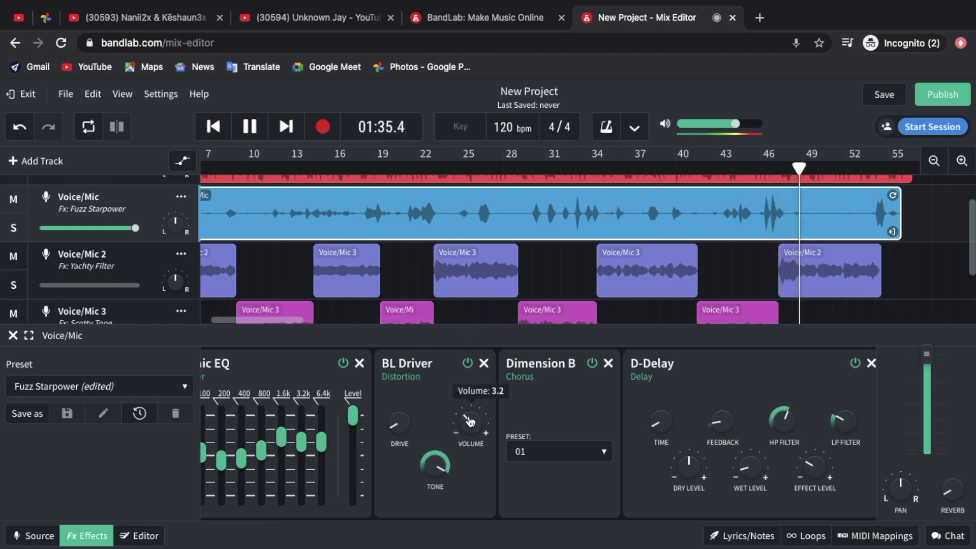
drag(453, 319, 455, 318)
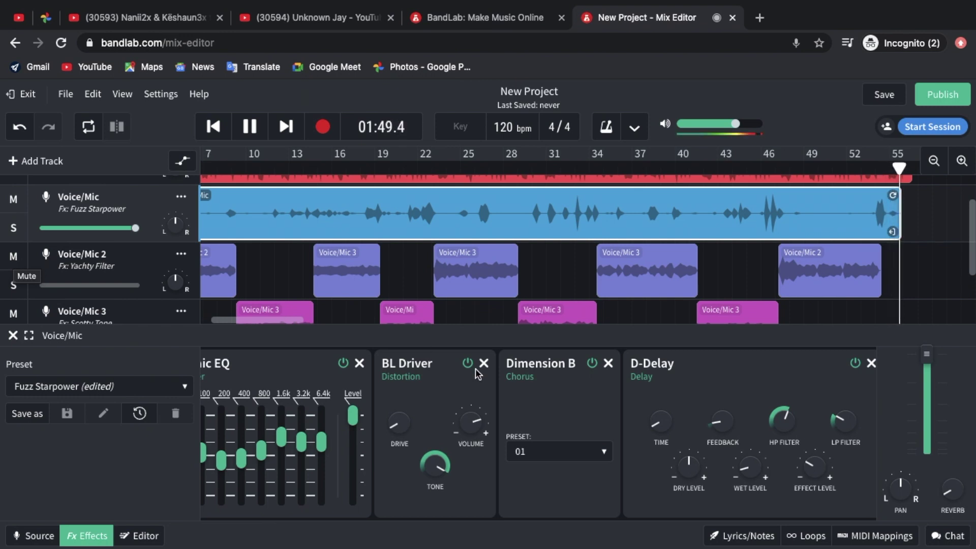
mouse_move(468, 424)
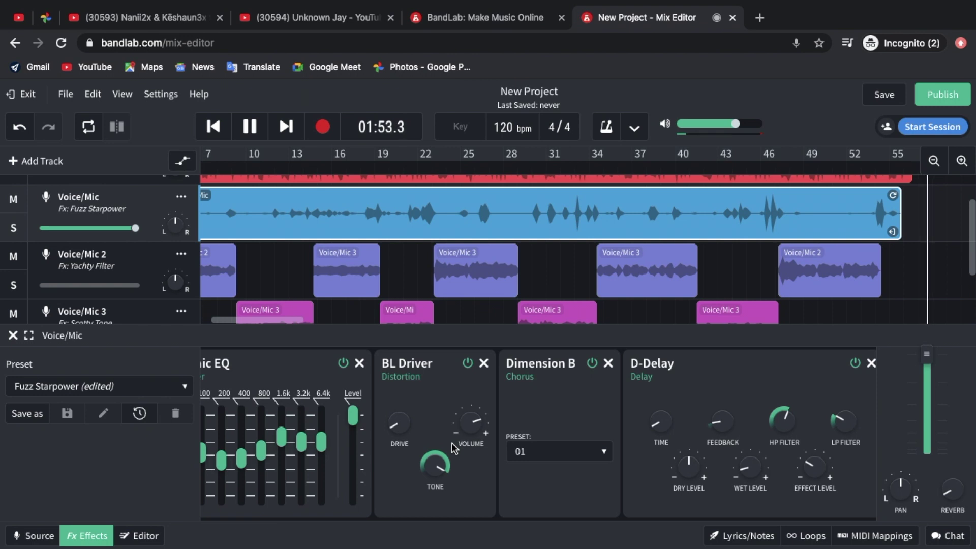
Stop playback and rename the project as Left and Right Freestyle
key(space)
click(941, 96)
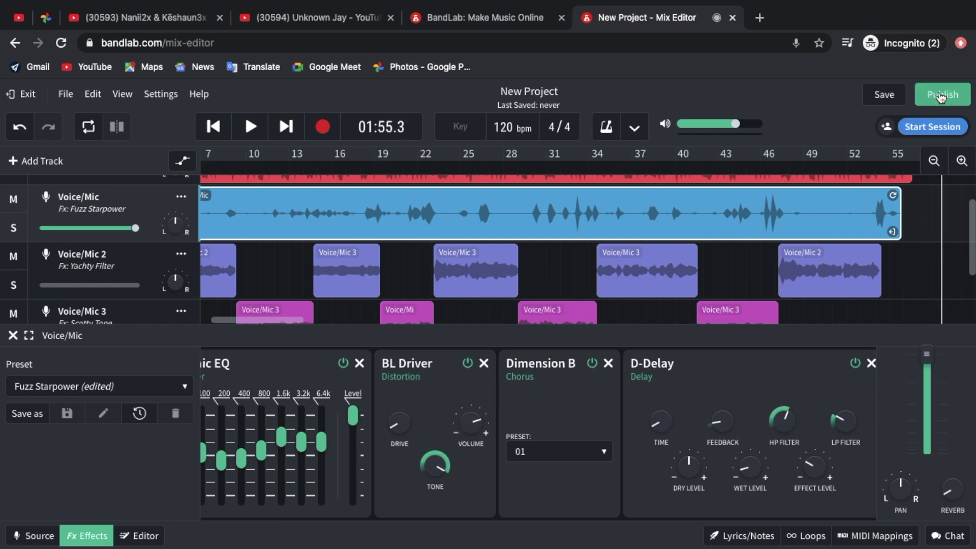
click(631, 93)
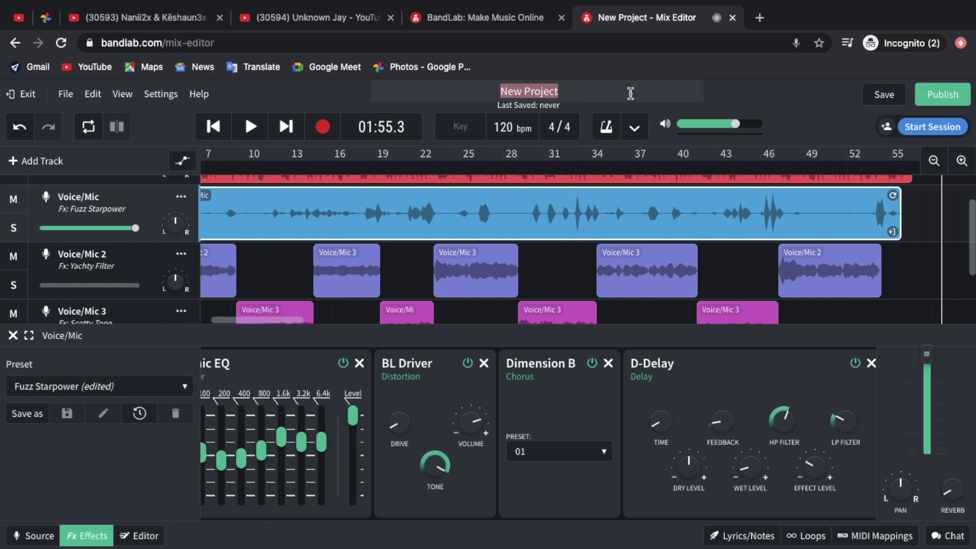
text(le)
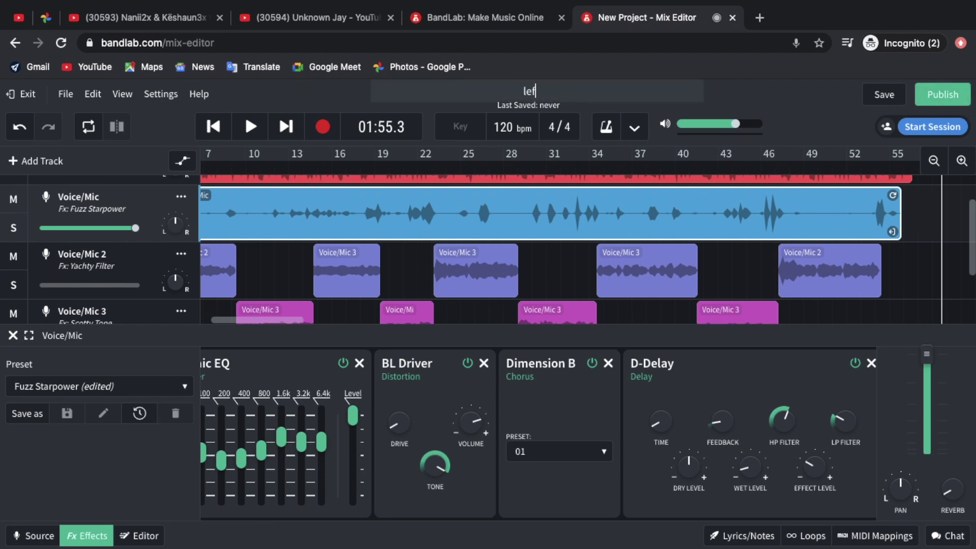
text(f)
key(BackSpace)
key(BackSpace)
key(BackSpace)
text(Left and Right Free)
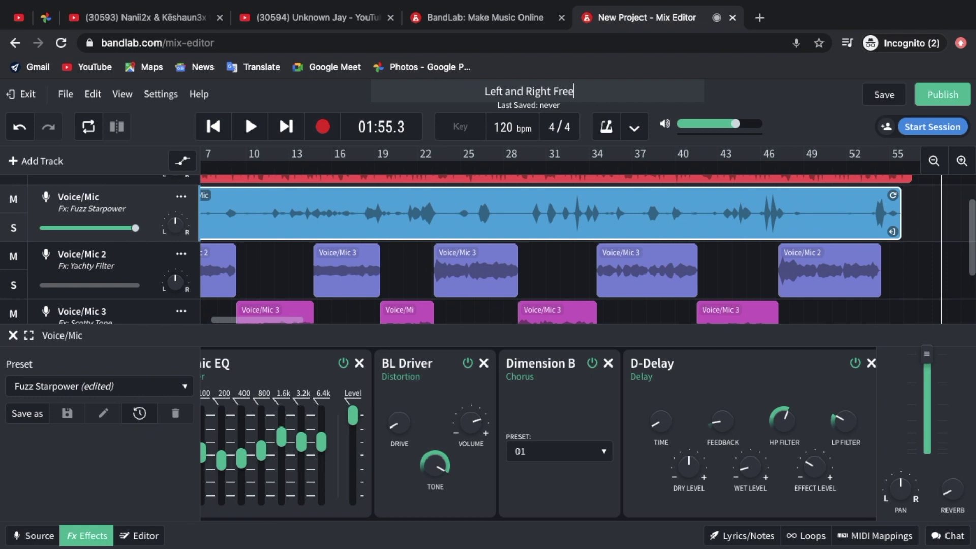
text(style)
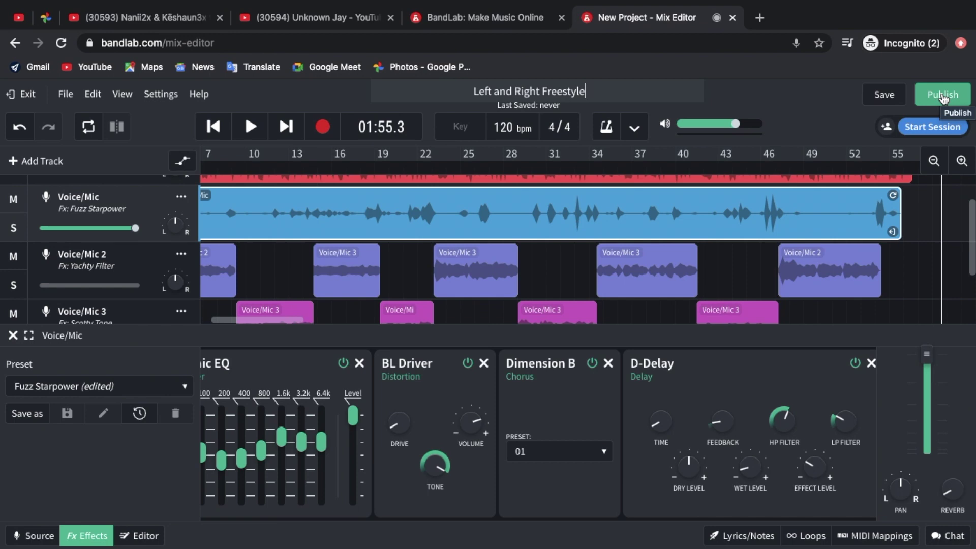
Publish the project with the Hip Hop genre, marked as explicit content and forkable
click(944, 97)
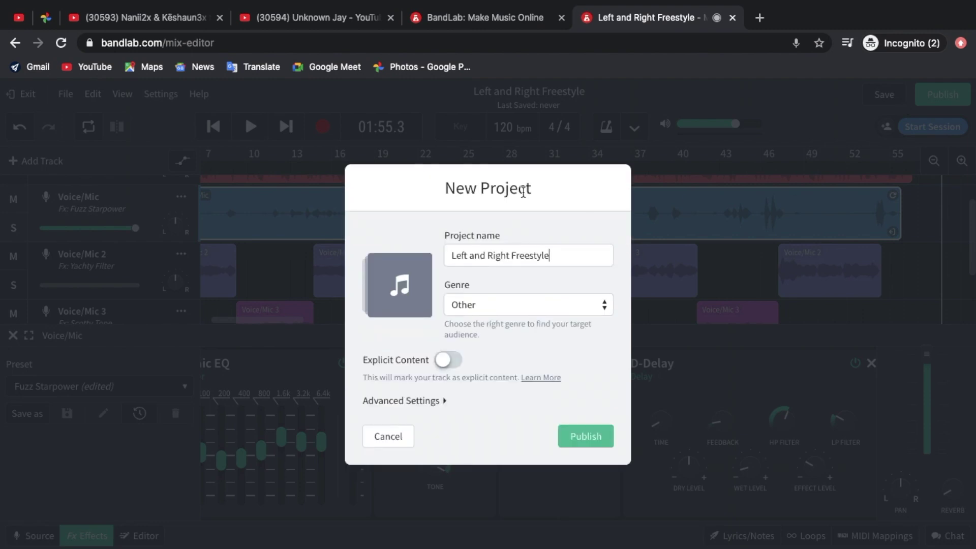
click(508, 249)
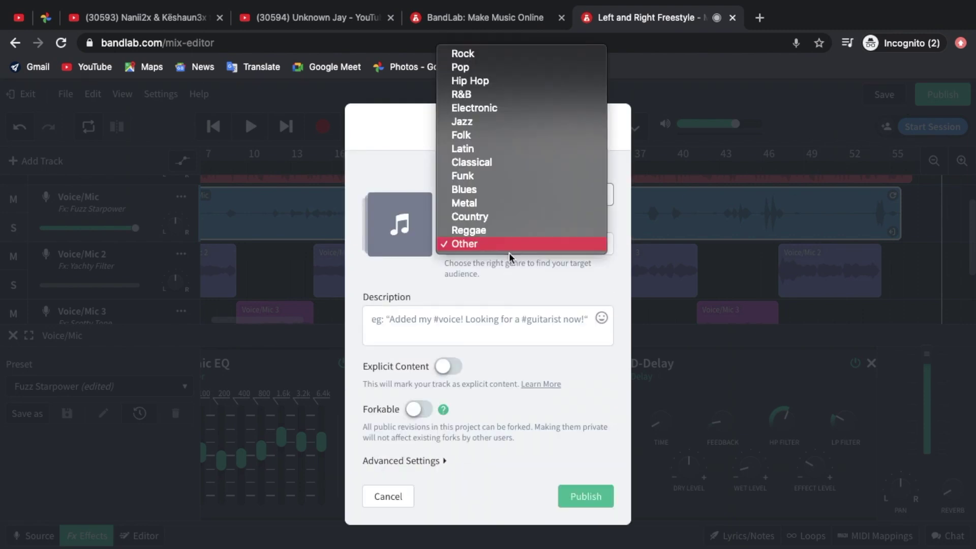
click(498, 82)
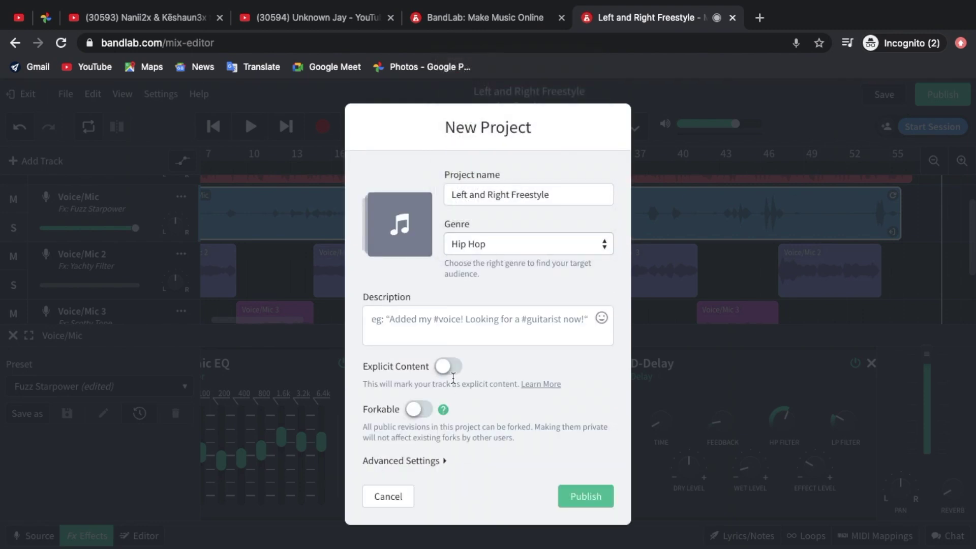
click(448, 366)
click(417, 410)
click(402, 461)
scroll(411, 381, down, 2)
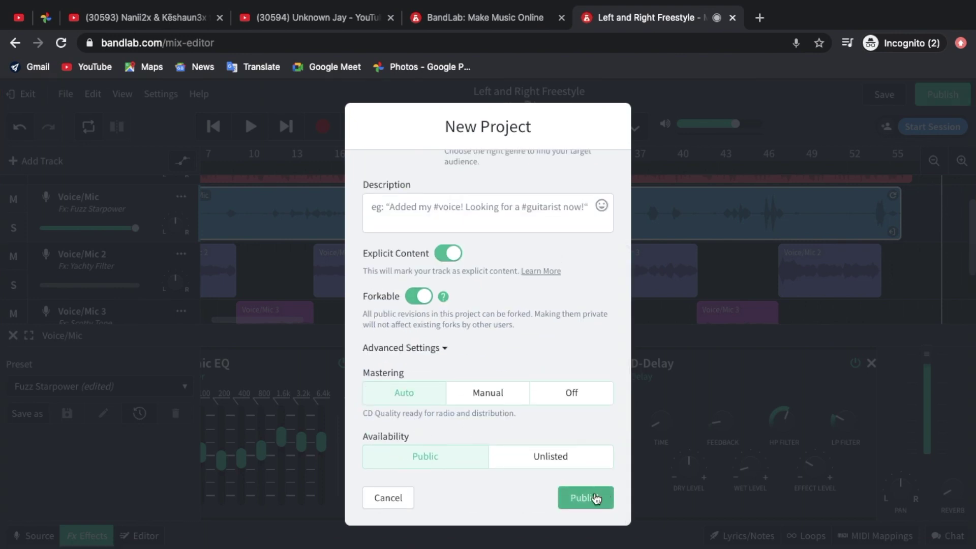
click(594, 498)
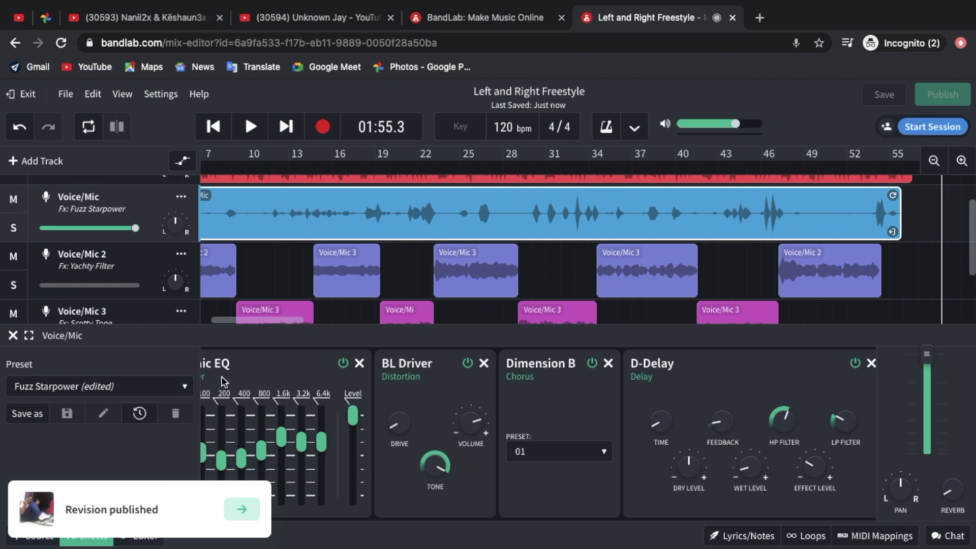
scroll(268, 228, up, 2)
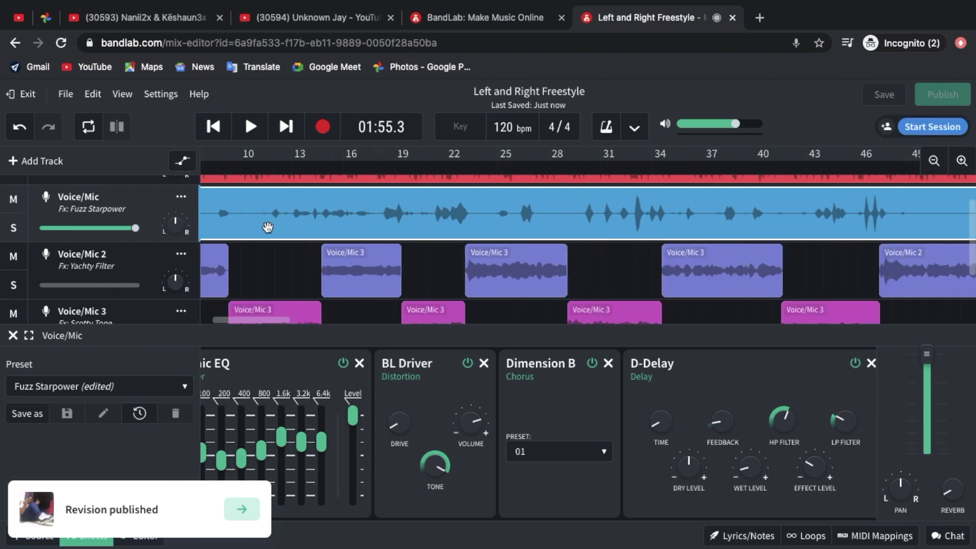
scroll(268, 227, up, 2)
scroll(62, 355, up, 3)
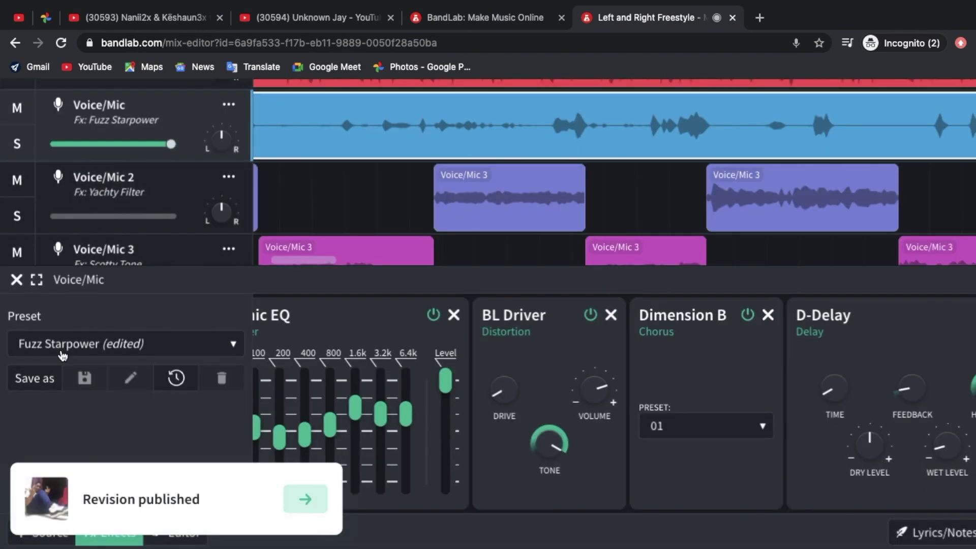
scroll(62, 355, down, 3)
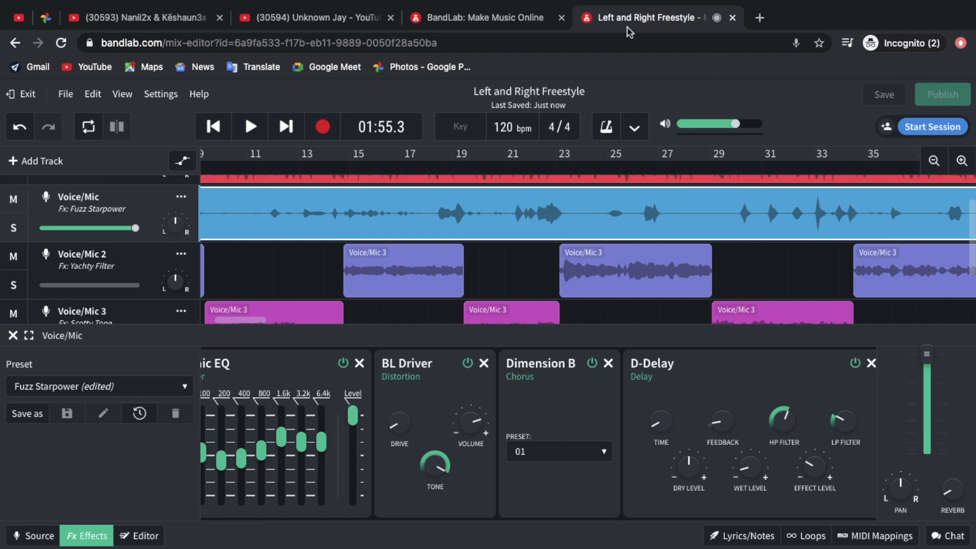
click(514, 19)
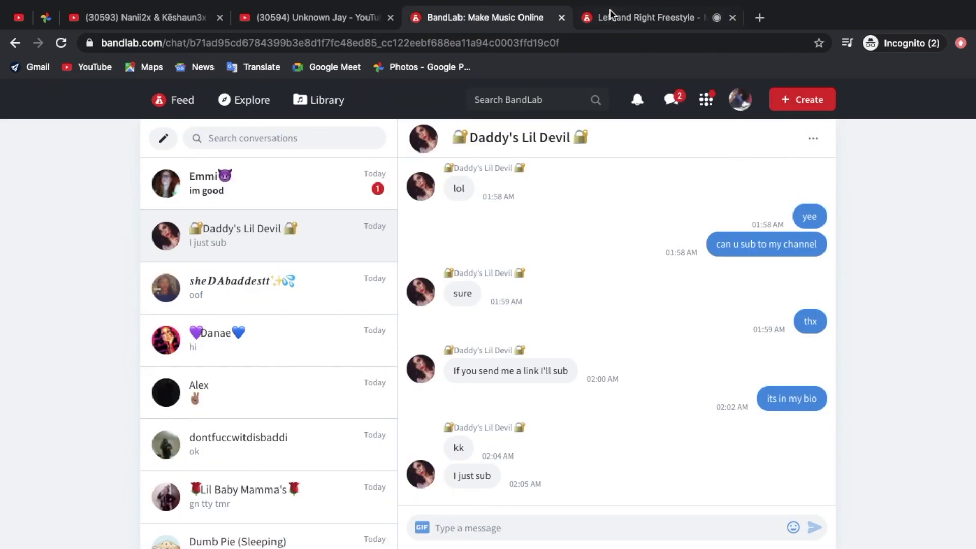
click(612, 16)
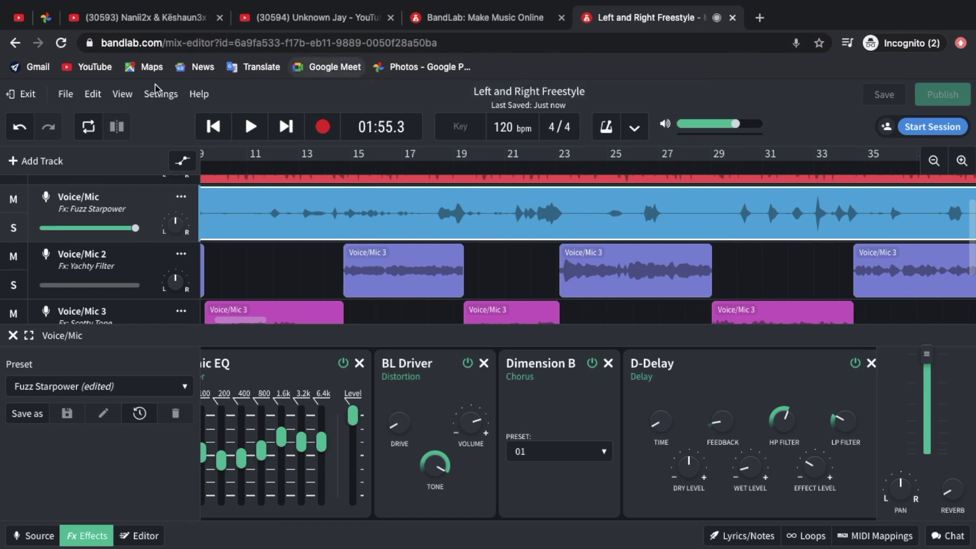
Switch to YouTube and examine the BandLab AutoTune song tutorial's title, channel details and description links
click(20, 23)
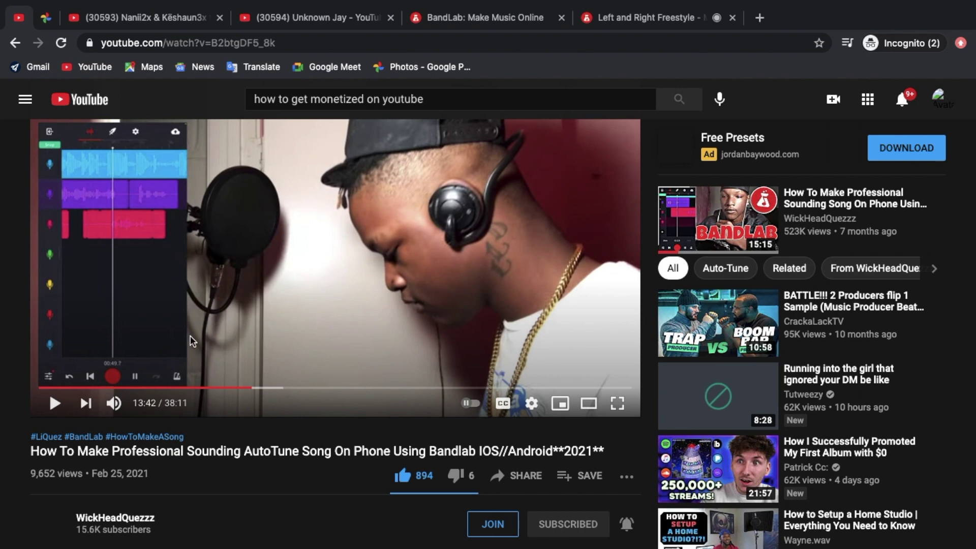
scroll(240, 413, up, 5)
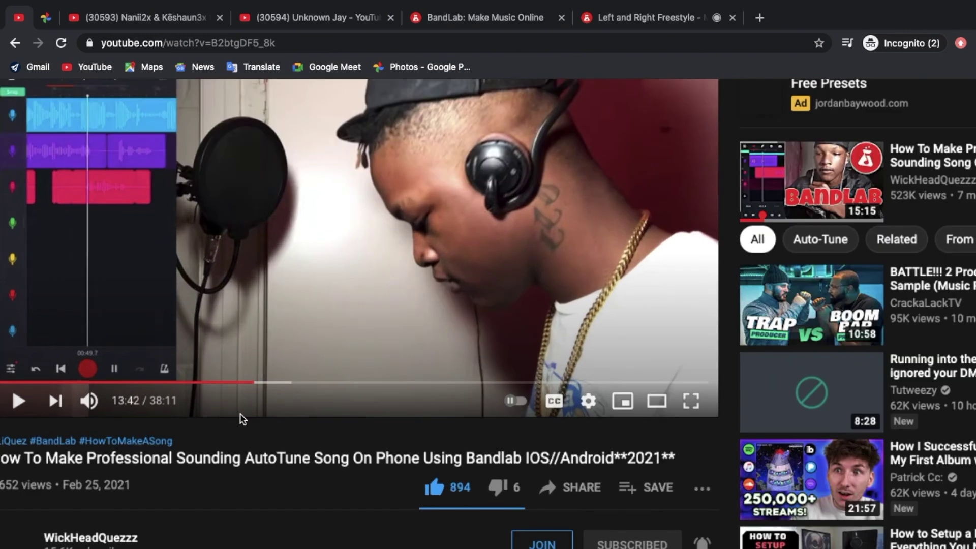
scroll(240, 413, down, 5)
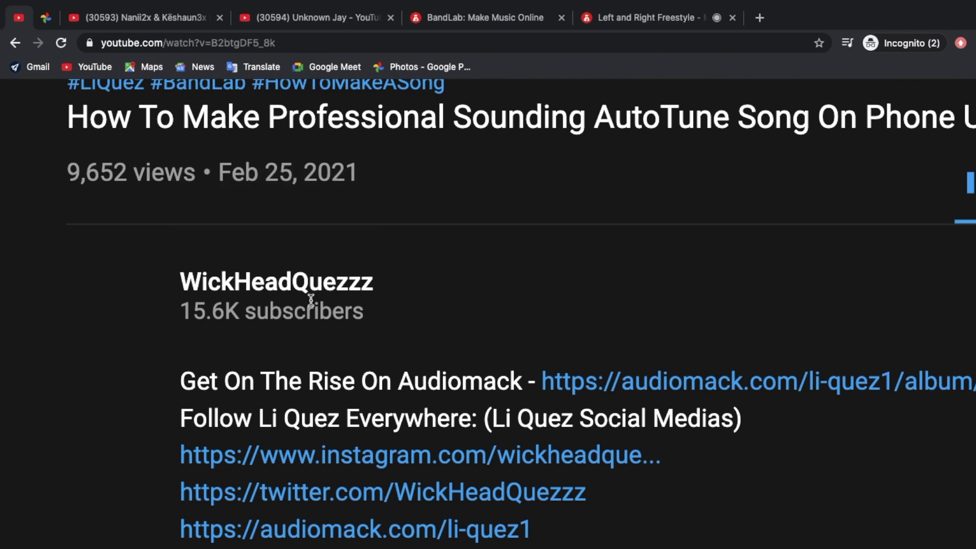
key(ctrl+0)
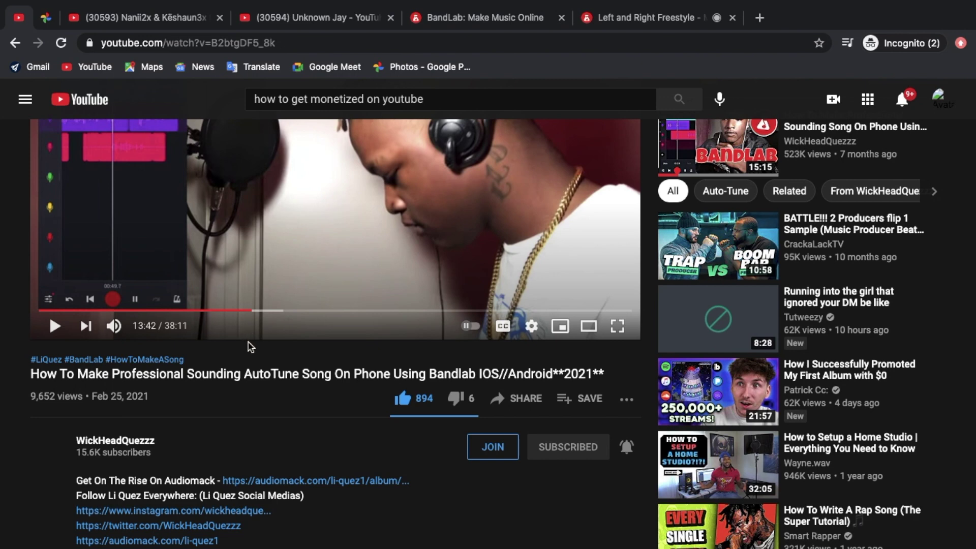
scroll(249, 347, up, 3)
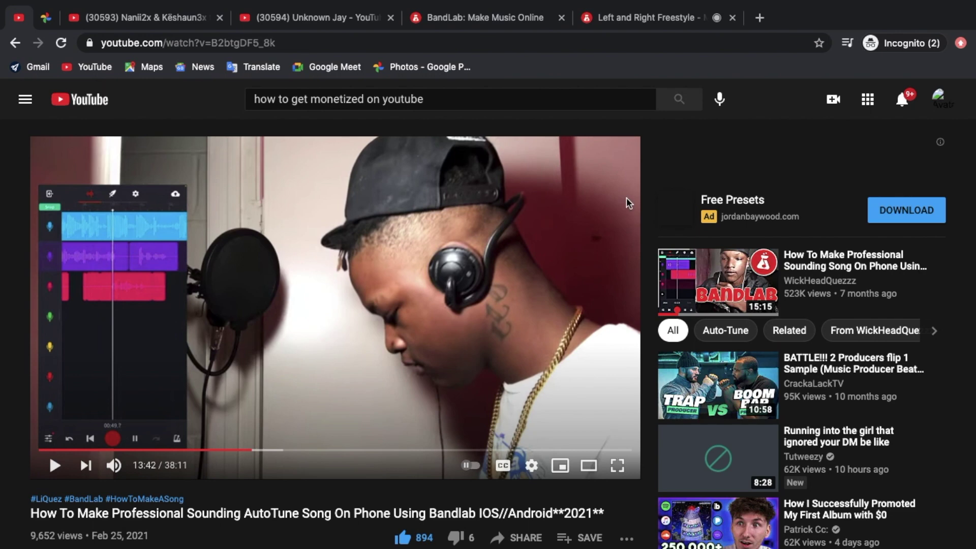
Return to the BandLab Mix Editor and exit it to the published song's page
click(691, 15)
click(24, 95)
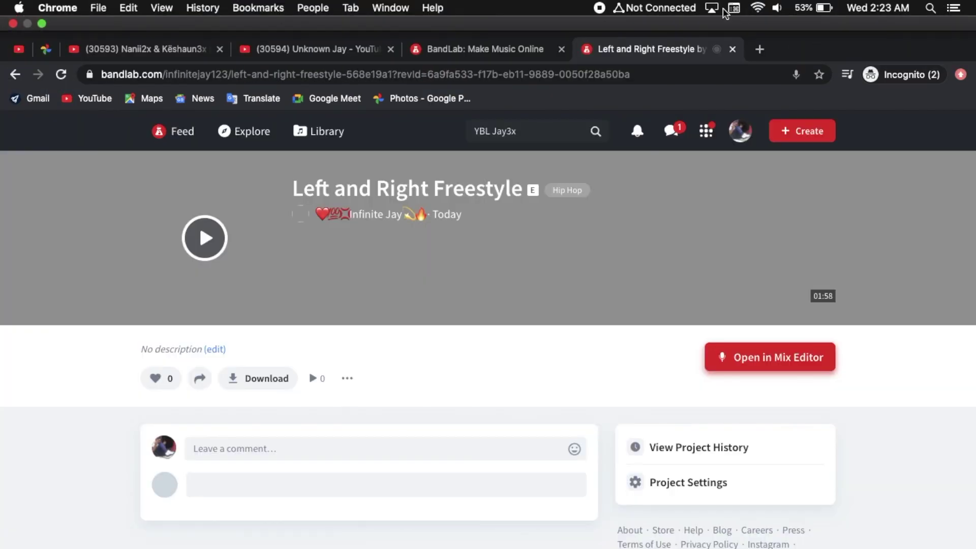